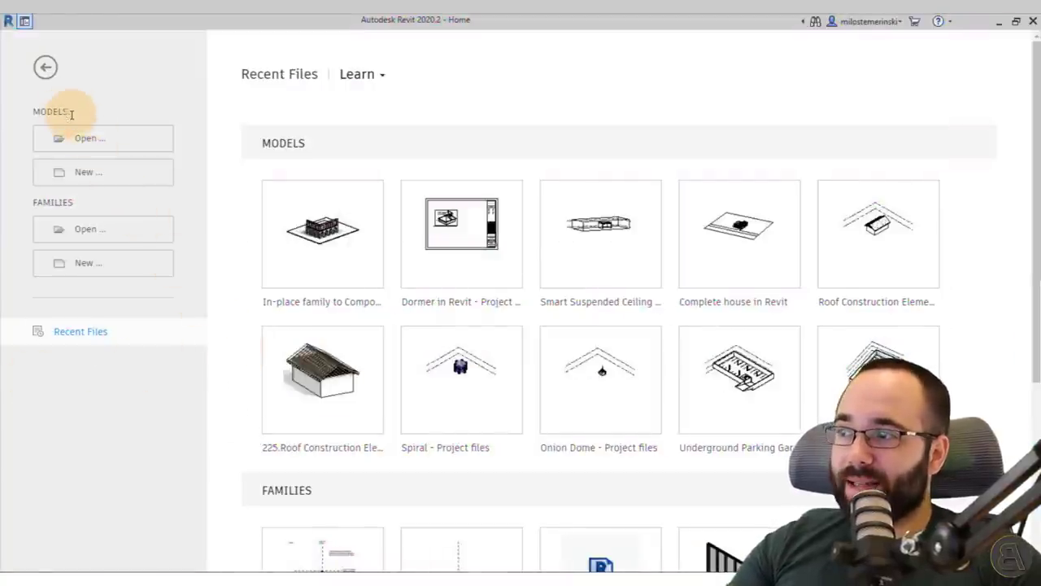
Create new project Project1 from the Architecture Design Template - Metric.
left_click(92, 180)
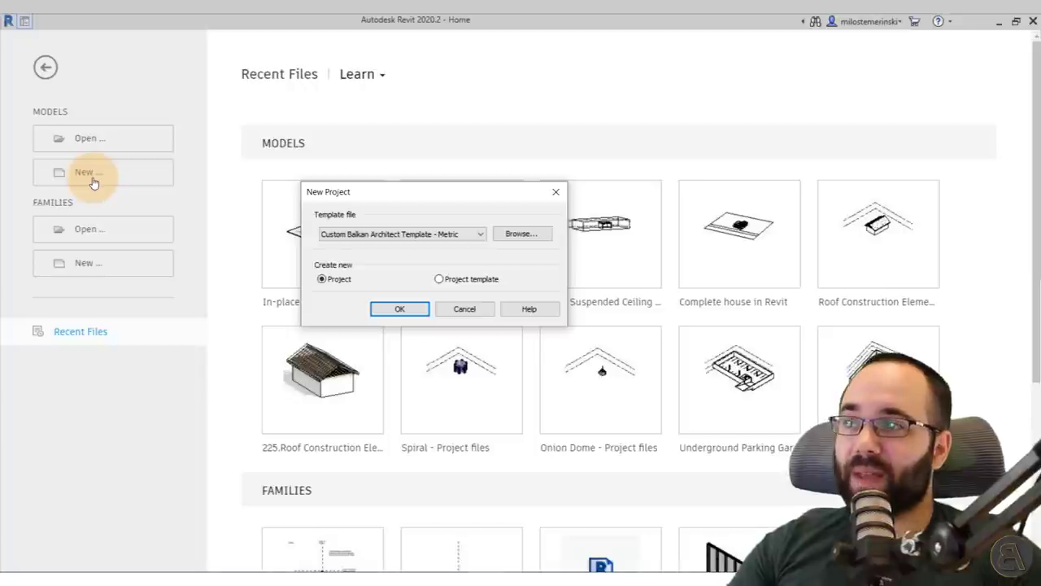
left_click(346, 234)
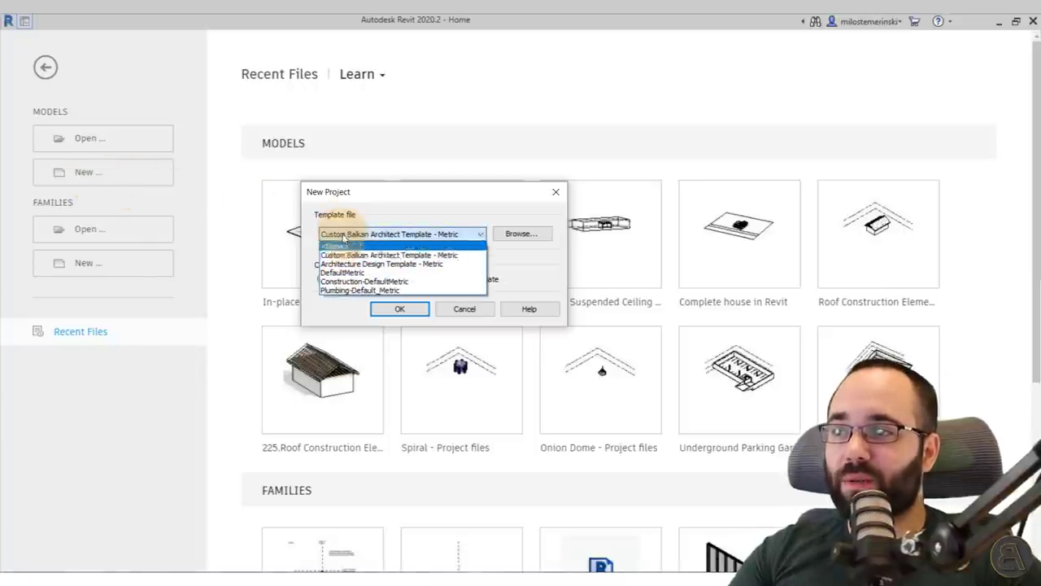
left_click(341, 265)
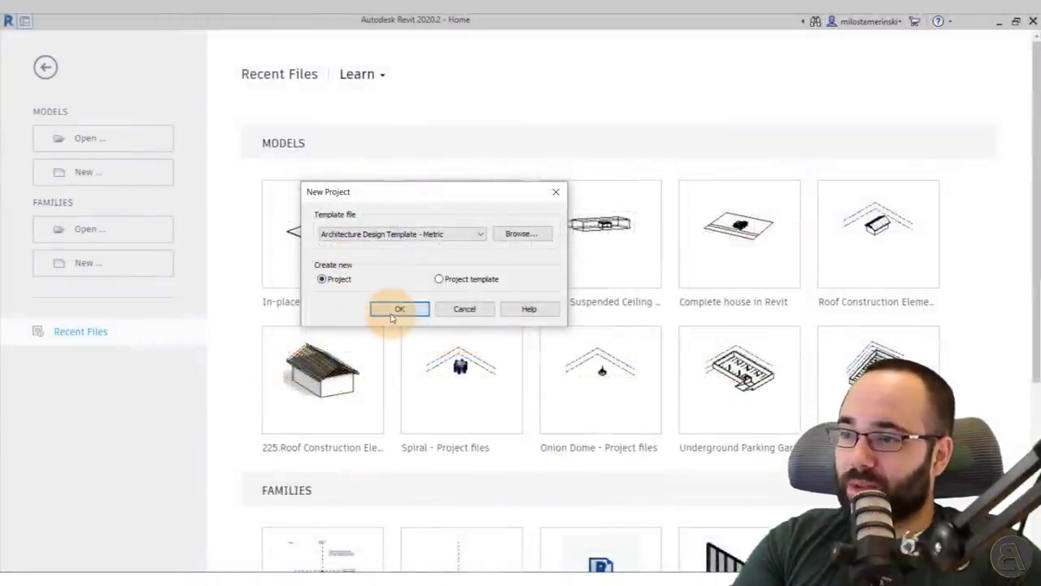
left_click(391, 309)
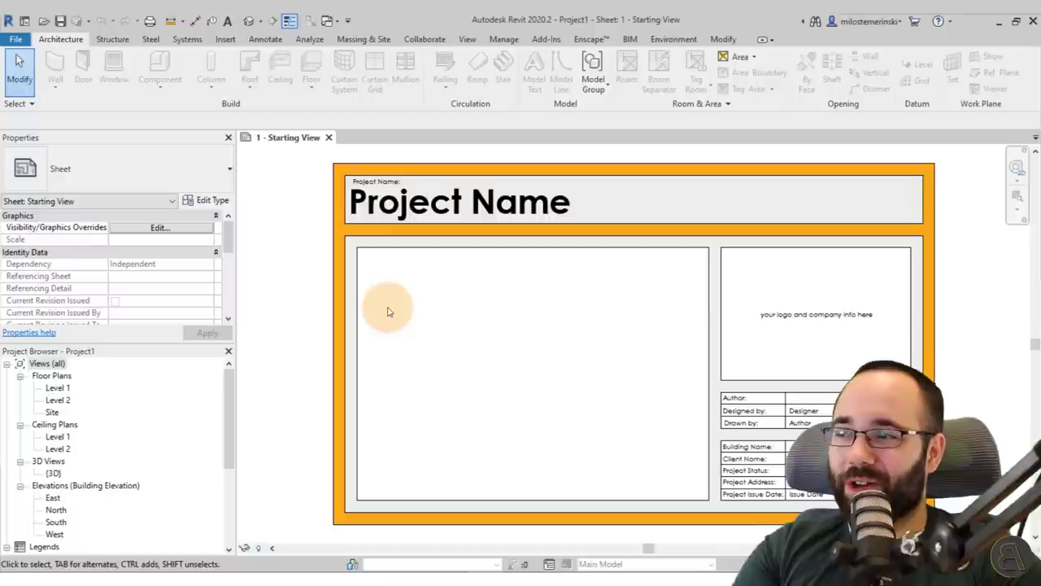
On the Level 1 plan, start walls of type Basic Wall: Exterior Wall in Line mode.
left_click(57, 388)
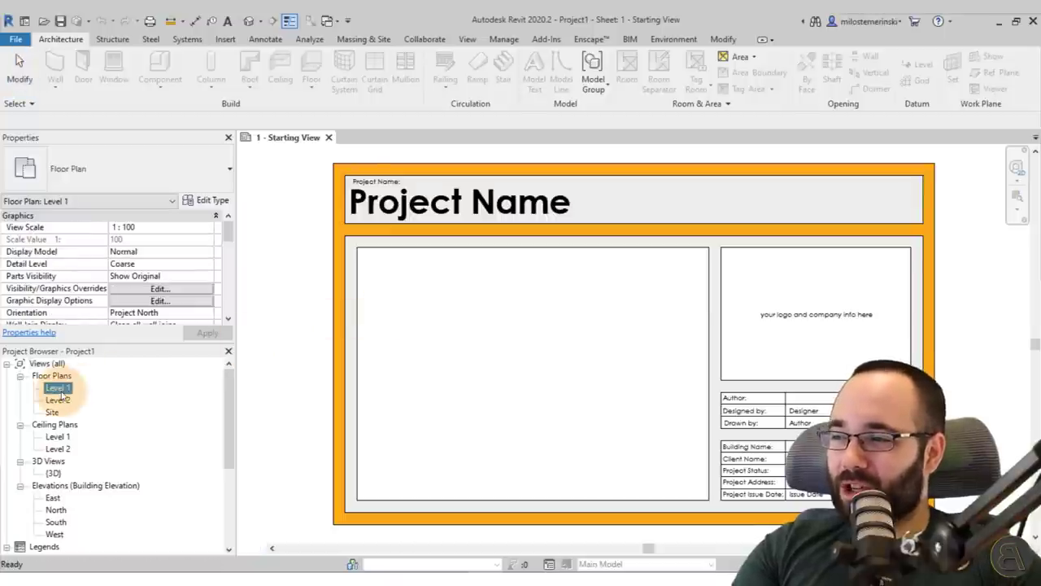
double_click(59, 394)
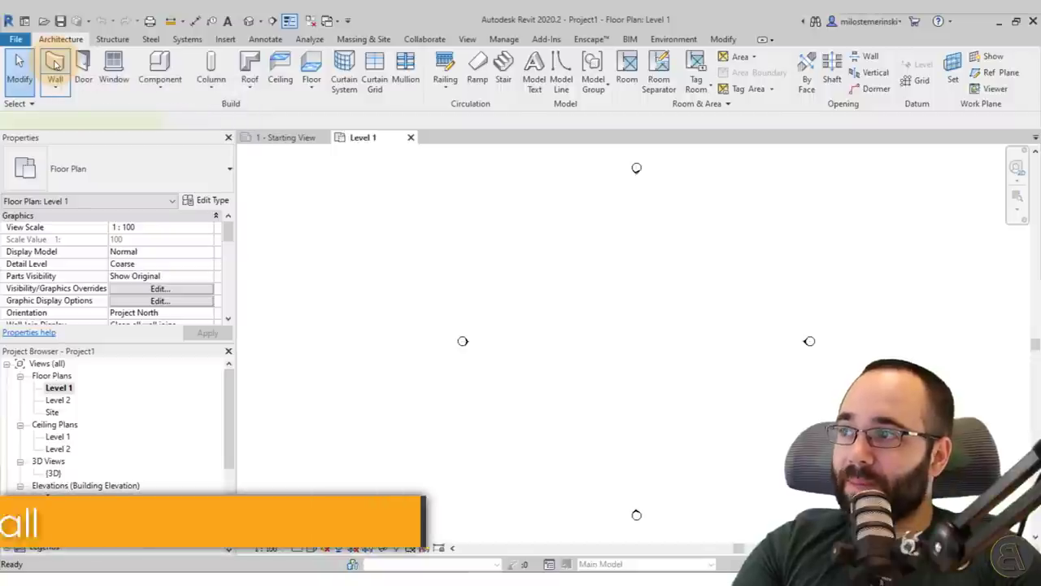
left_click(55, 66)
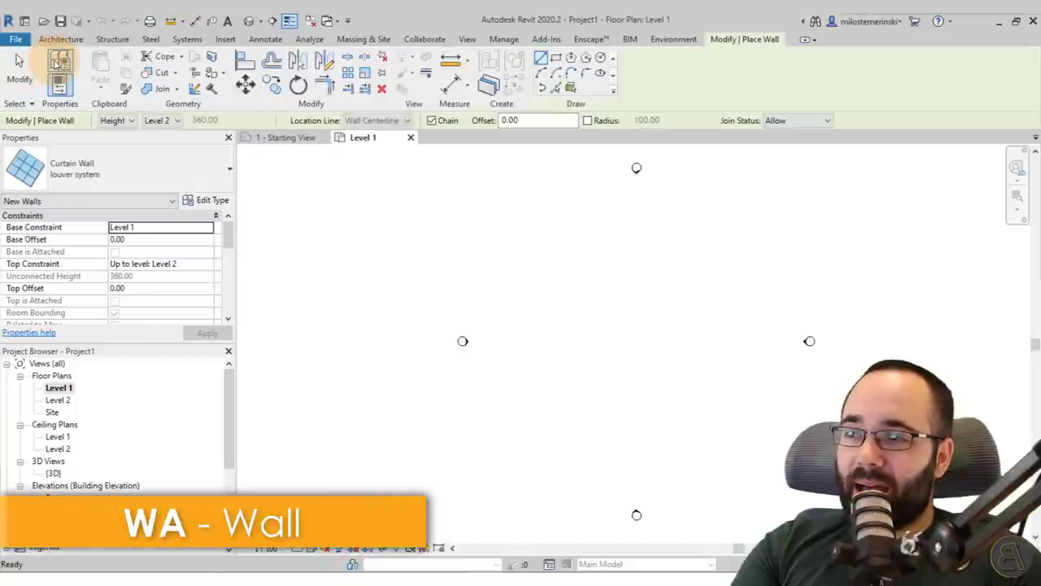
left_click(76, 156)
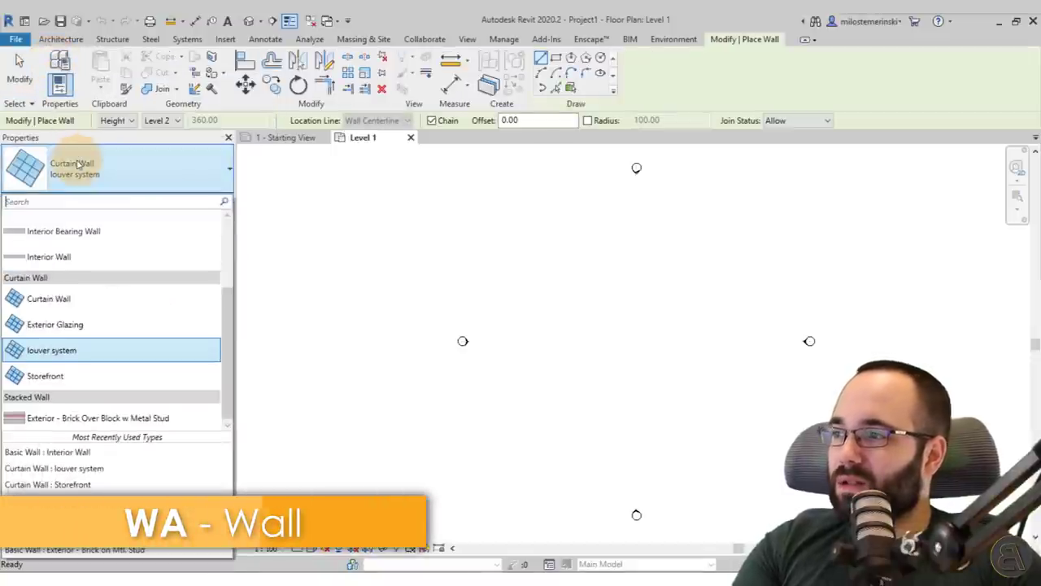
scroll(67, 250, "up", 3)
left_click(67, 246)
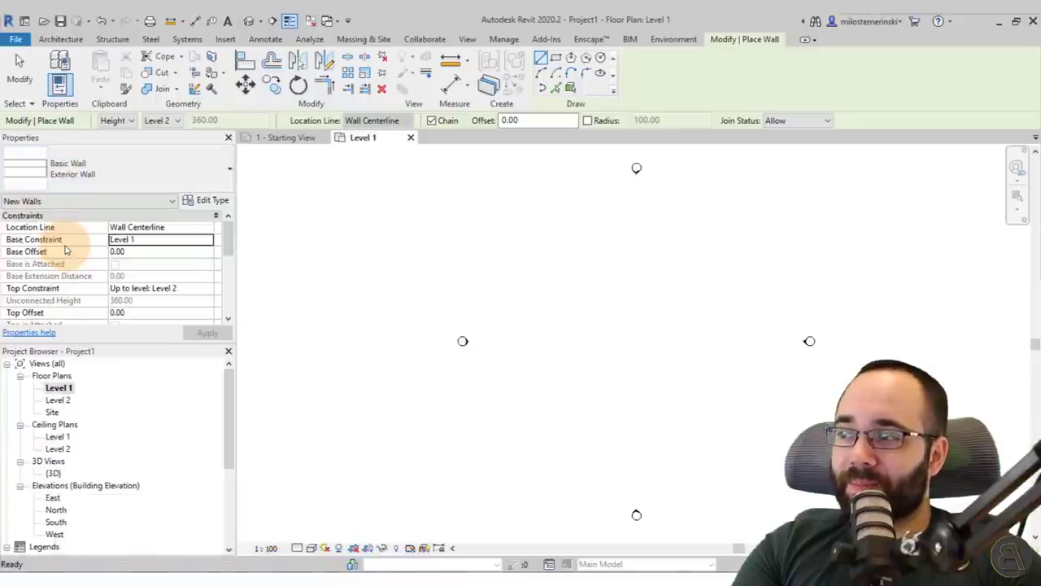
left_click(541, 62)
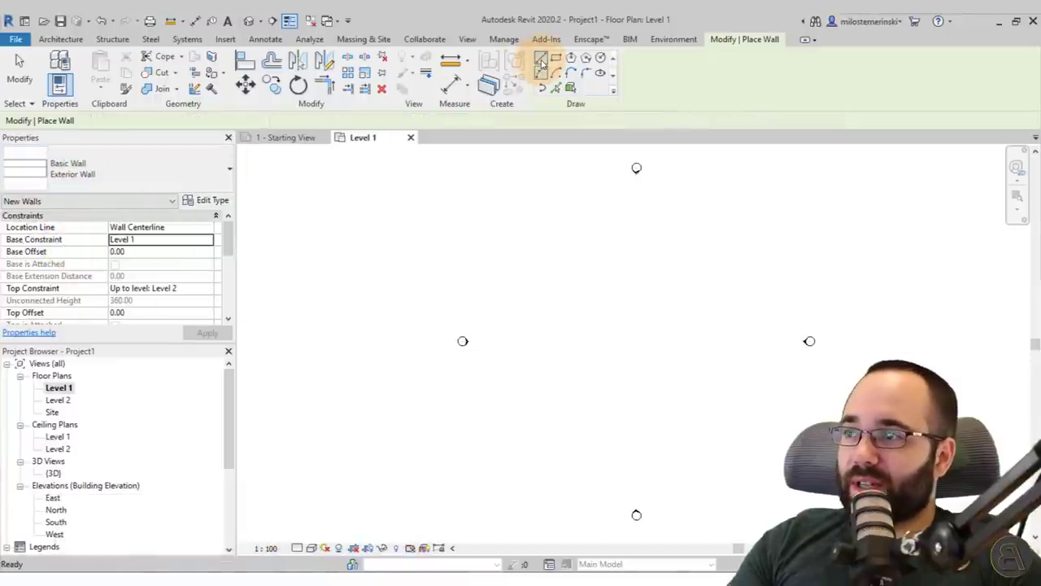
Draw the six corners of a closed L-shaped exterior wall loop and finish.
left_click(580, 309)
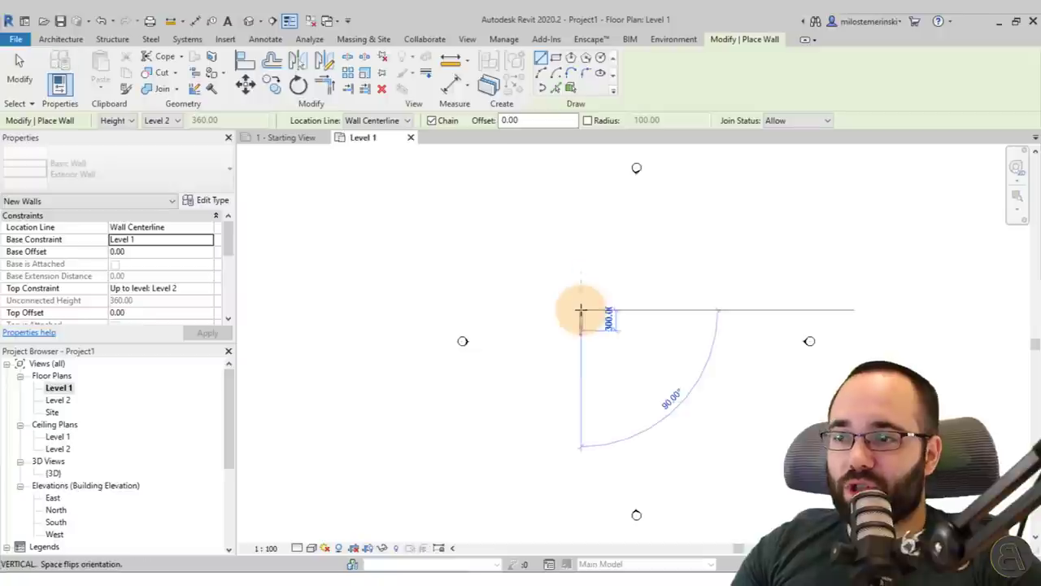
left_click(580, 352)
left_click(642, 352)
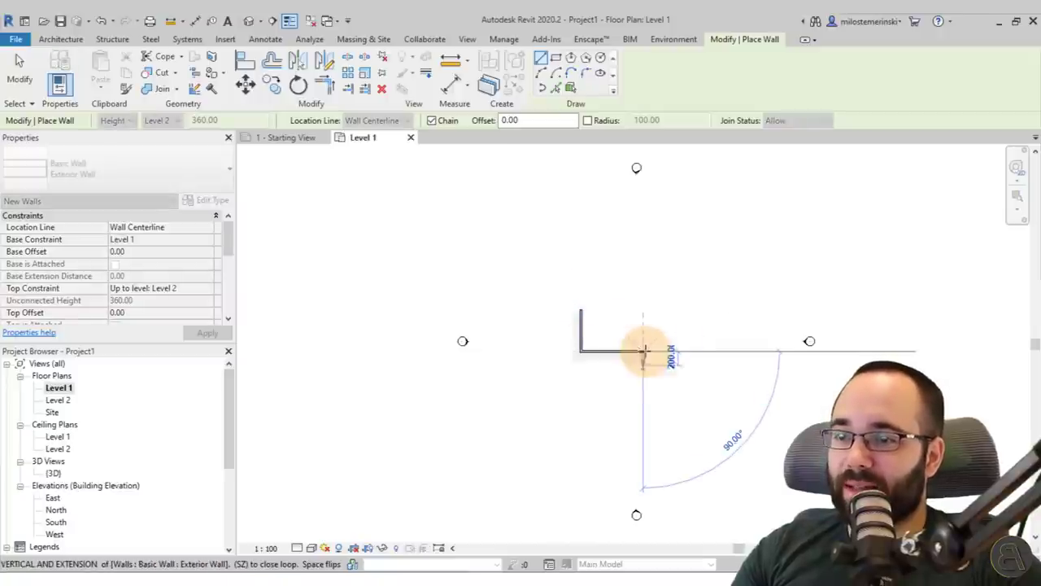
left_click(644, 383)
left_click(698, 384)
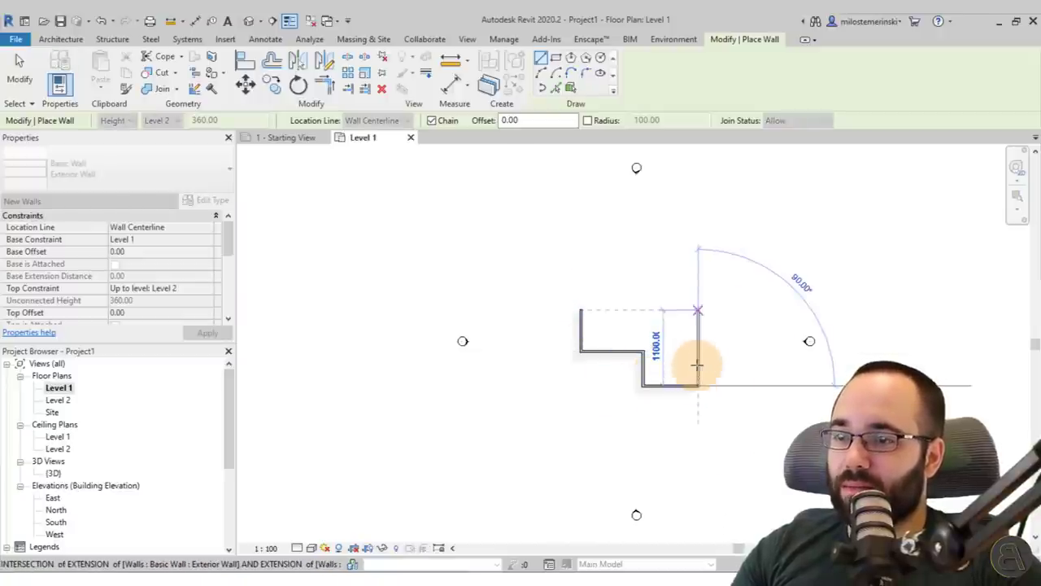
left_click(698, 309)
left_click(581, 309)
key("Escape")
key("Escape")
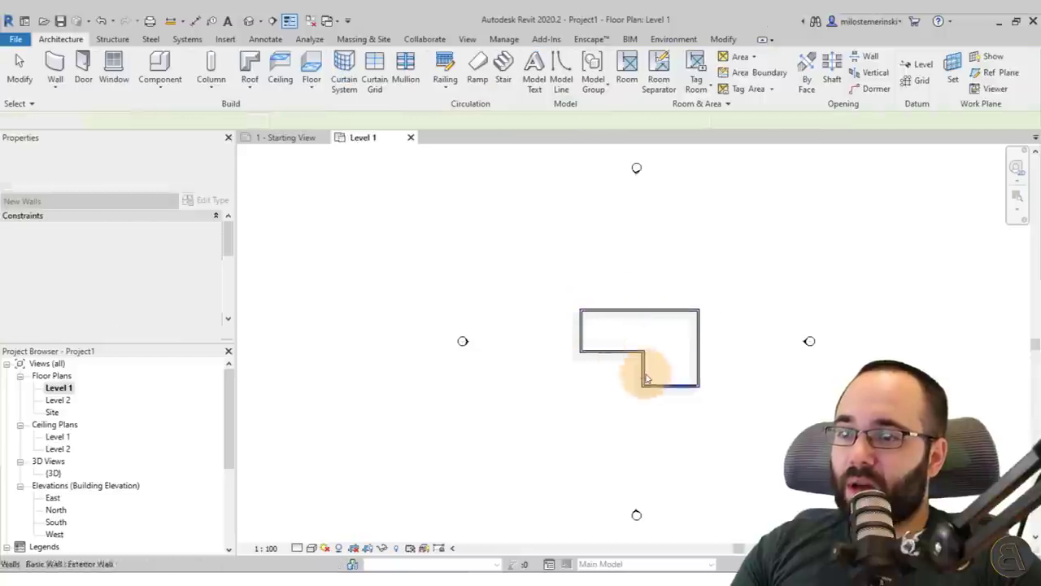
key("Escape")
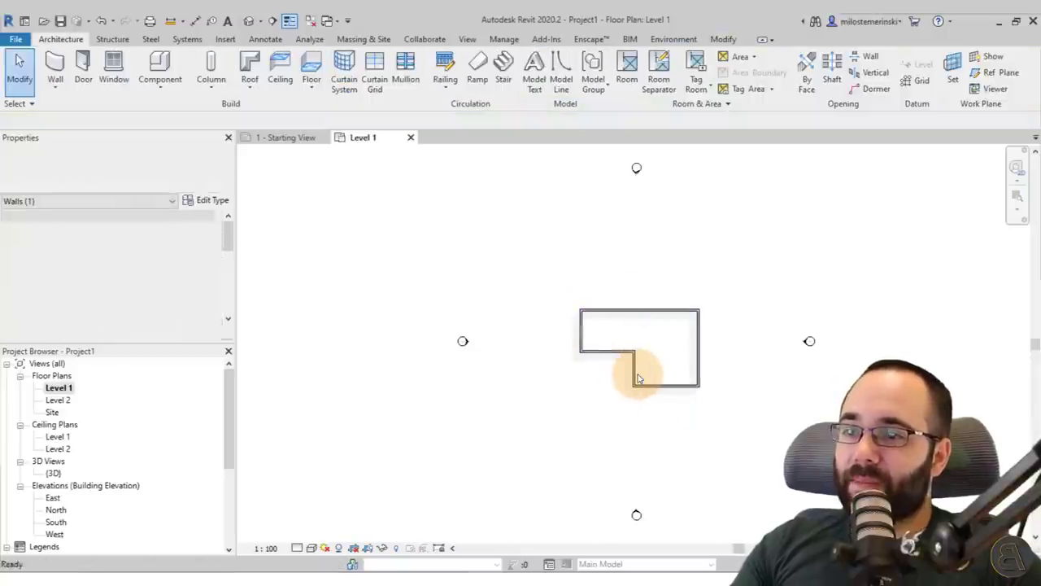
scroll(638, 378, "up", 2)
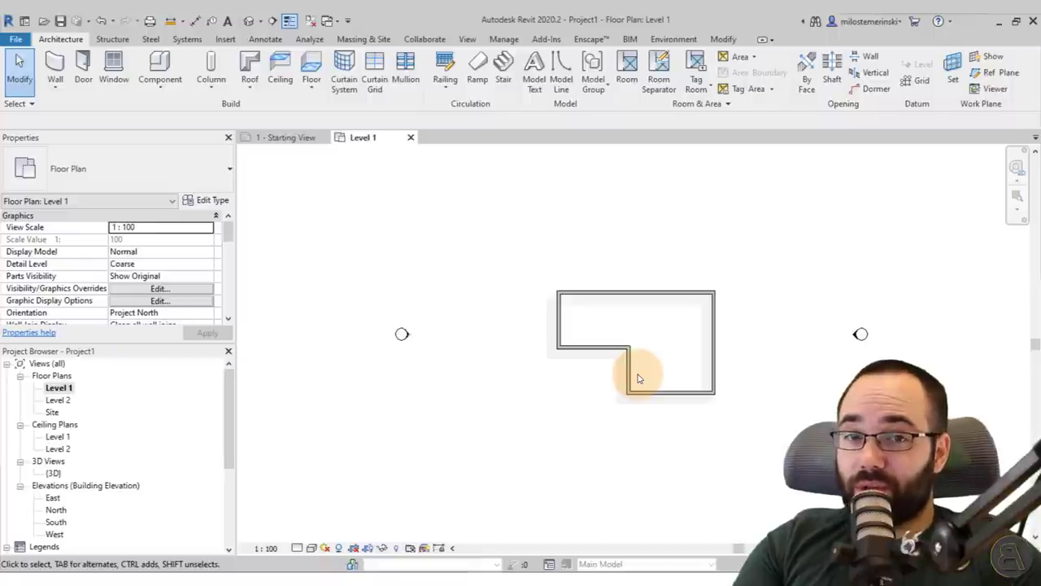
On the Level 2 plan, start a Roof by Footprint with a 70 overhang.
double_click(60, 400)
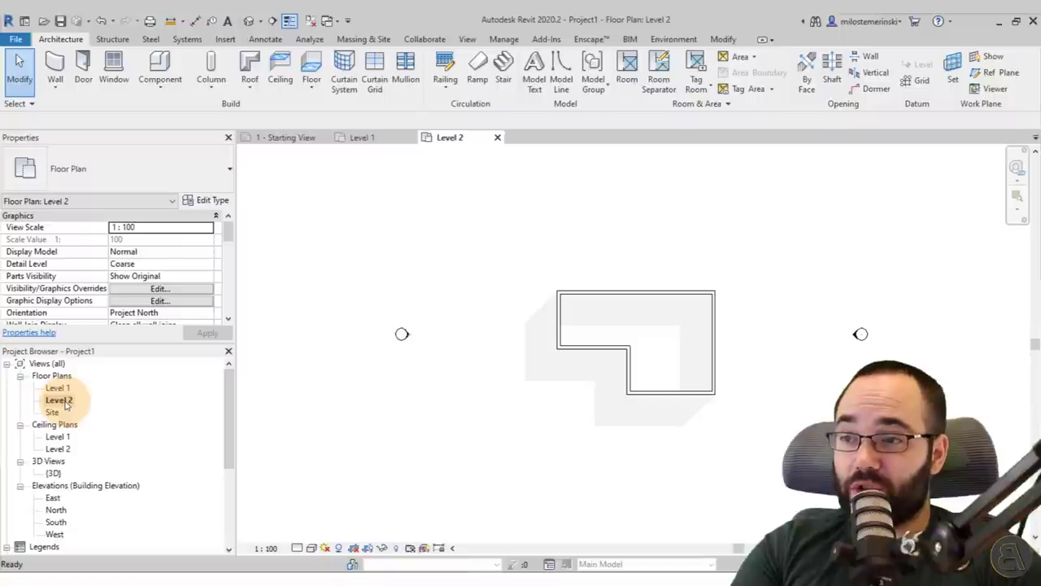
left_click(245, 70)
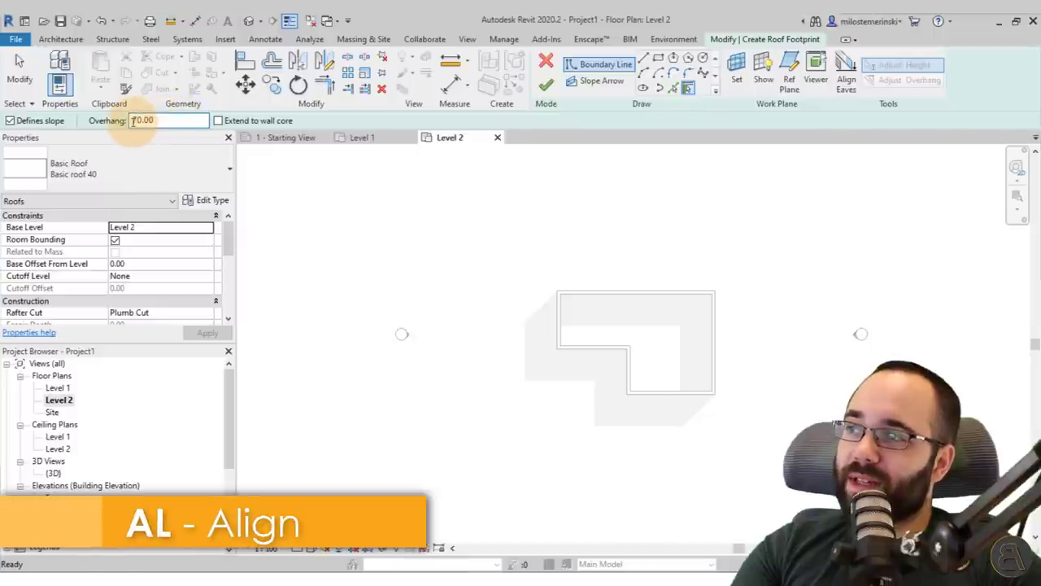
double_click(178, 119)
left_click(178, 119)
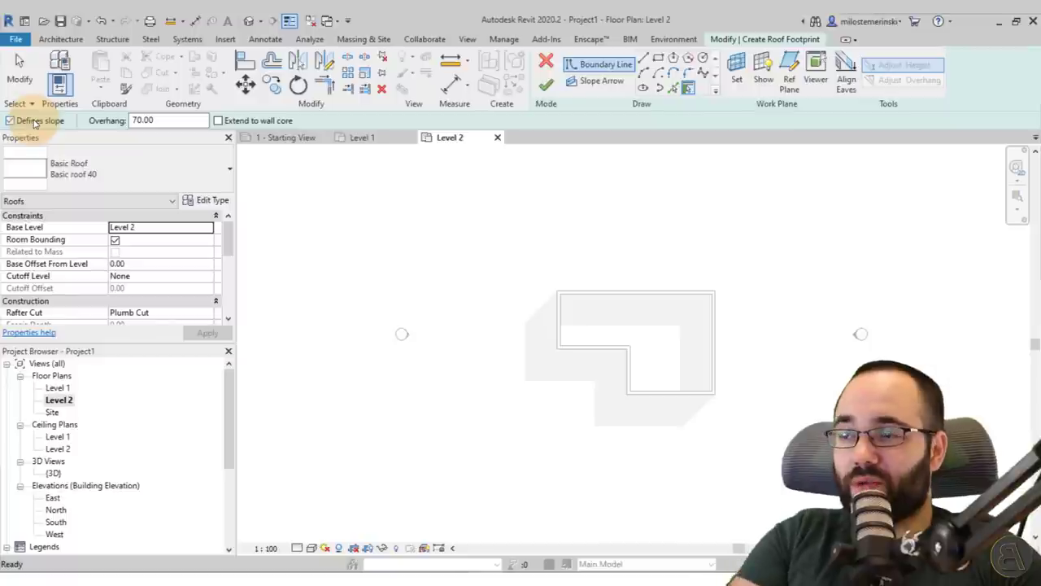
Pick all six exterior walls as the roof footprint edges.
left_click(587, 291)
left_click(558, 317)
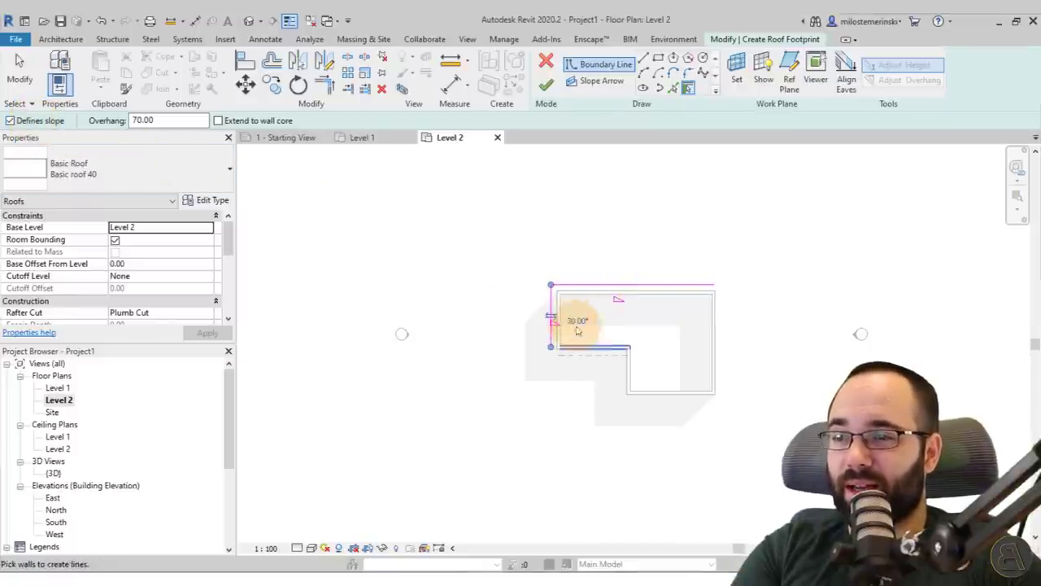
left_click(598, 350)
left_click(628, 376)
left_click(682, 395)
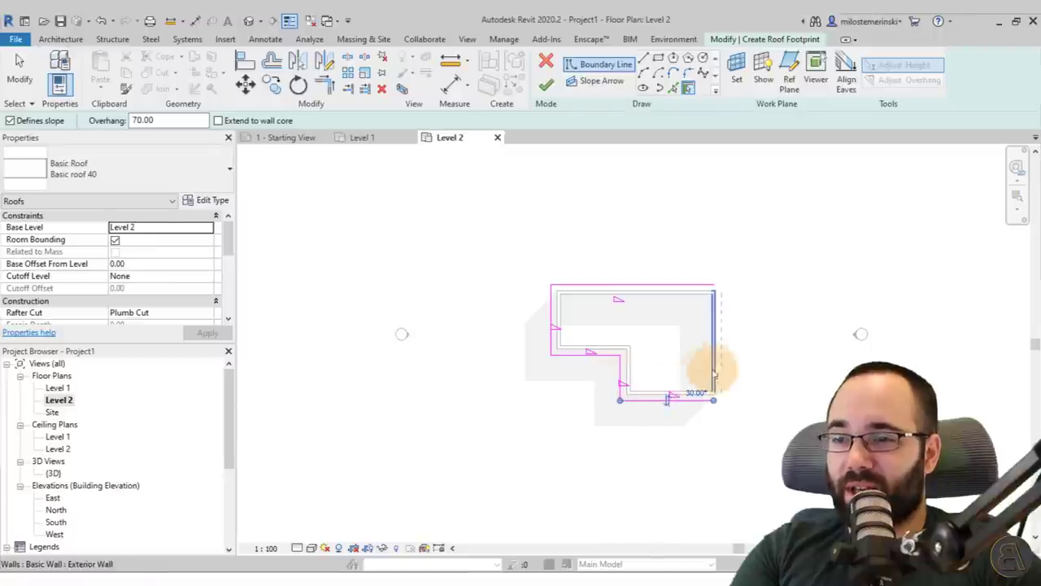
left_click(720, 368)
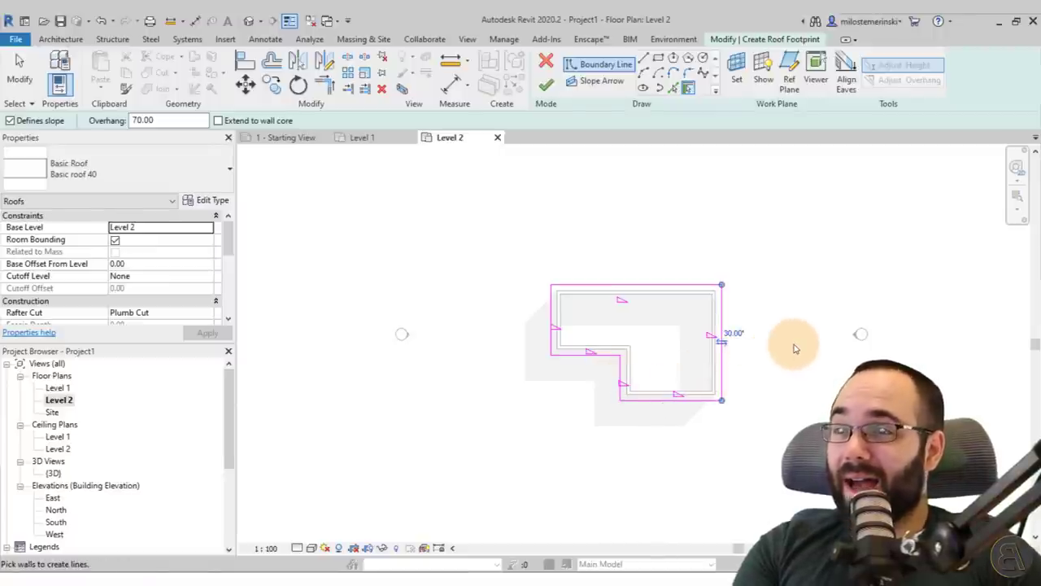
Finish the roof sketch and change the roof type to Basic roof 20cm.
left_click(545, 84)
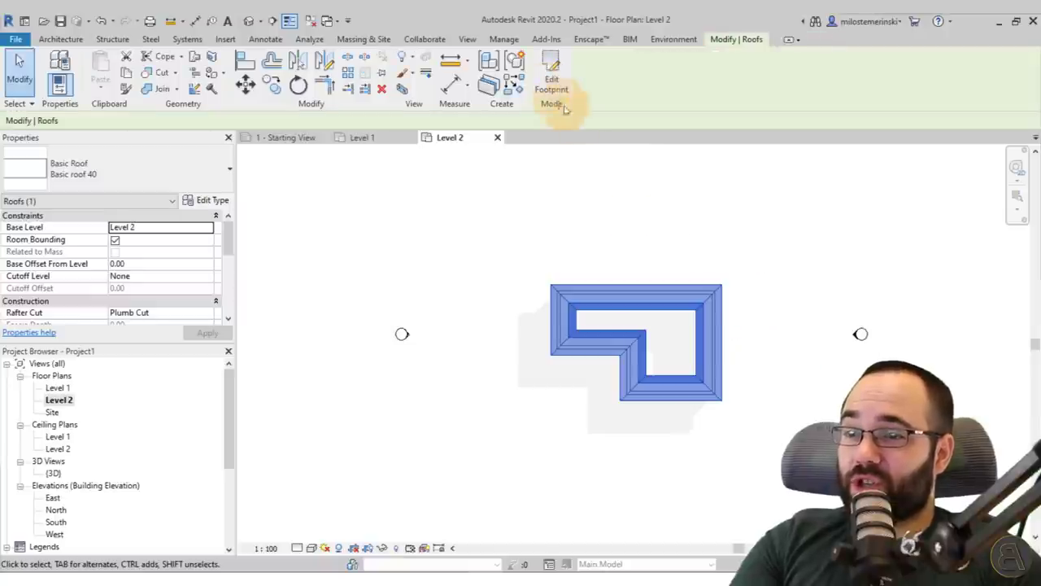
left_click(683, 225)
scroll(659, 285, "up", 3)
left_click(646, 303)
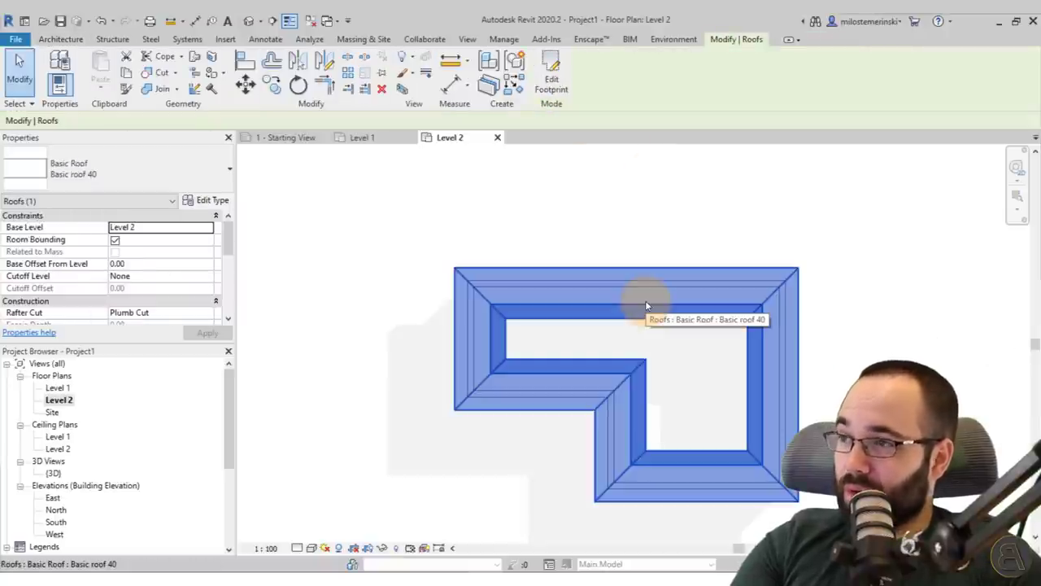
left_click(158, 166)
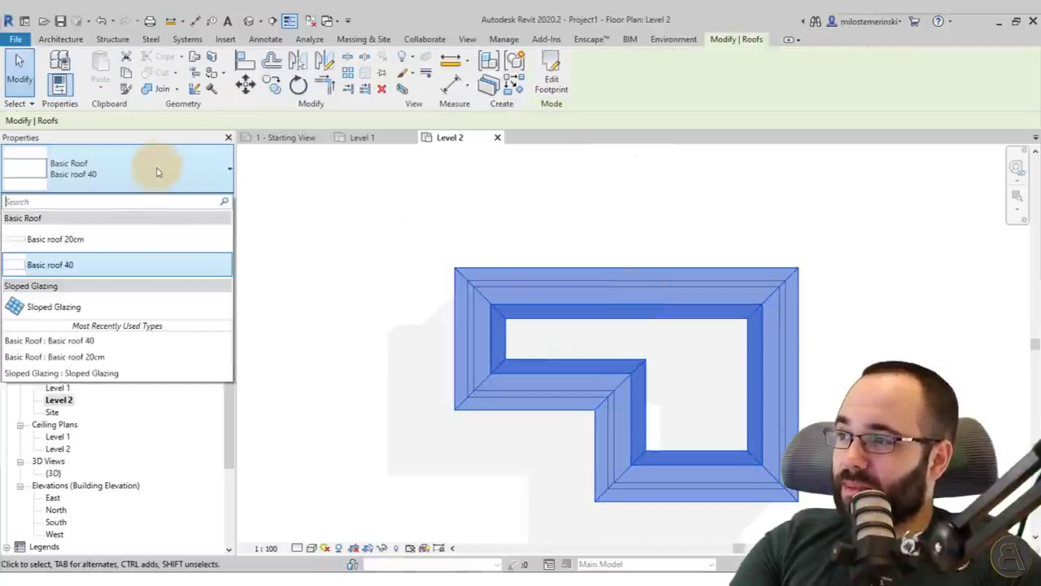
left_click(122, 238)
left_click(643, 232)
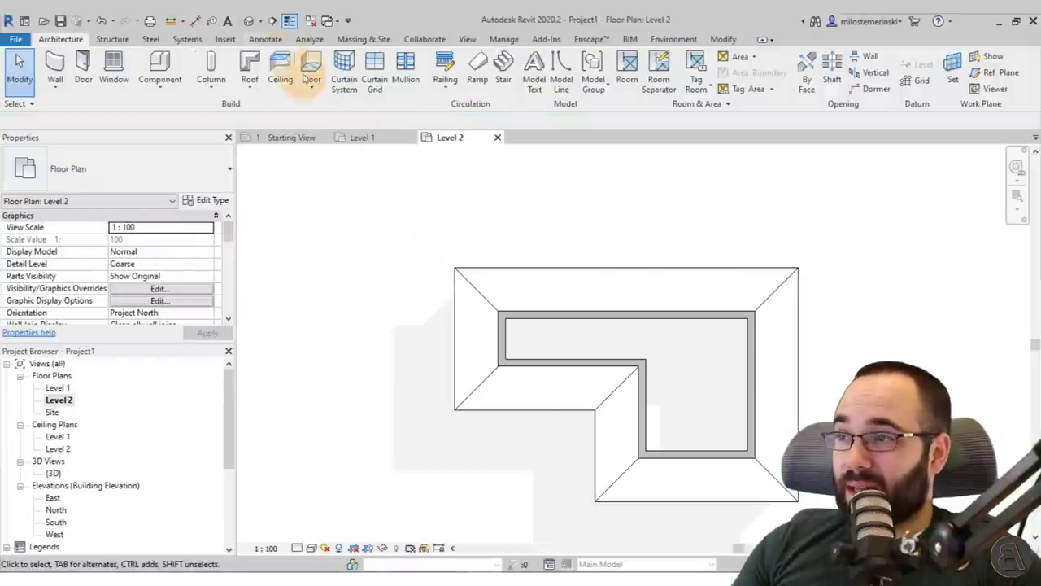
Open the Default 3D View and orbit and pan around the roofed house.
left_click(249, 21)
middle_click_drag(250, 21, 773, 446, "shift")
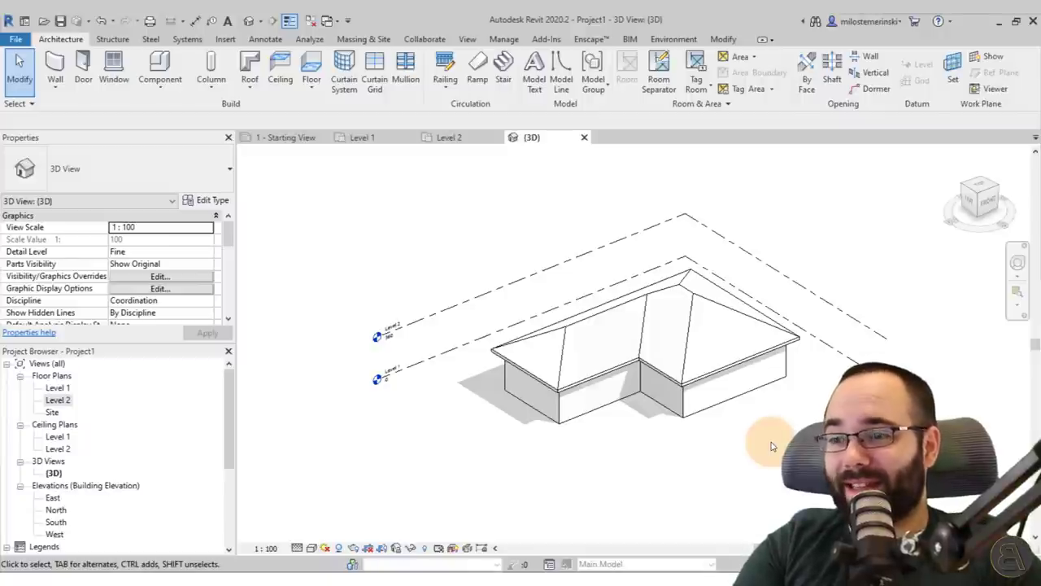
scroll(564, 349, "up", 4)
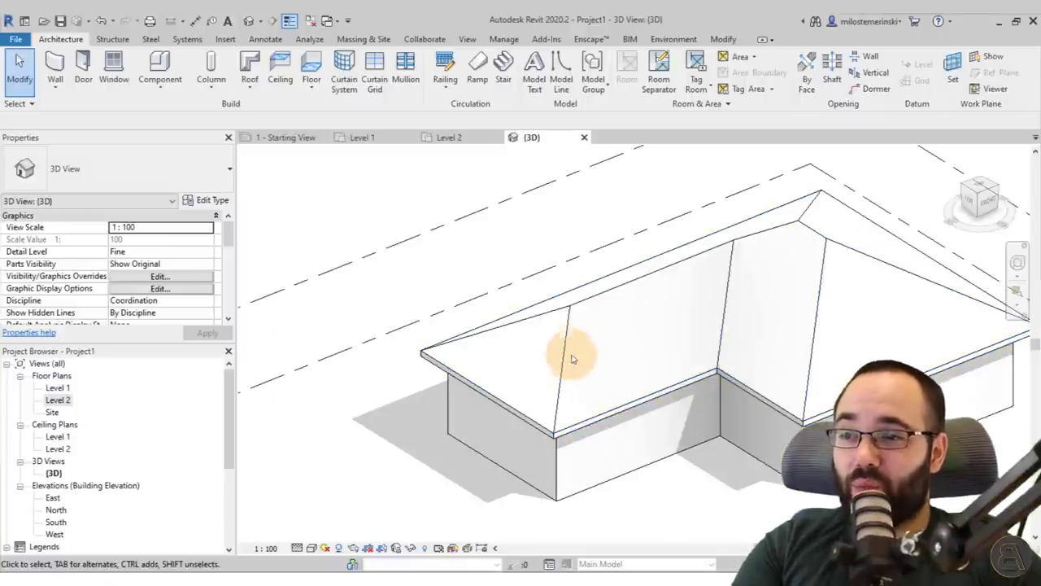
middle_click_drag(569, 353, 647, 501)
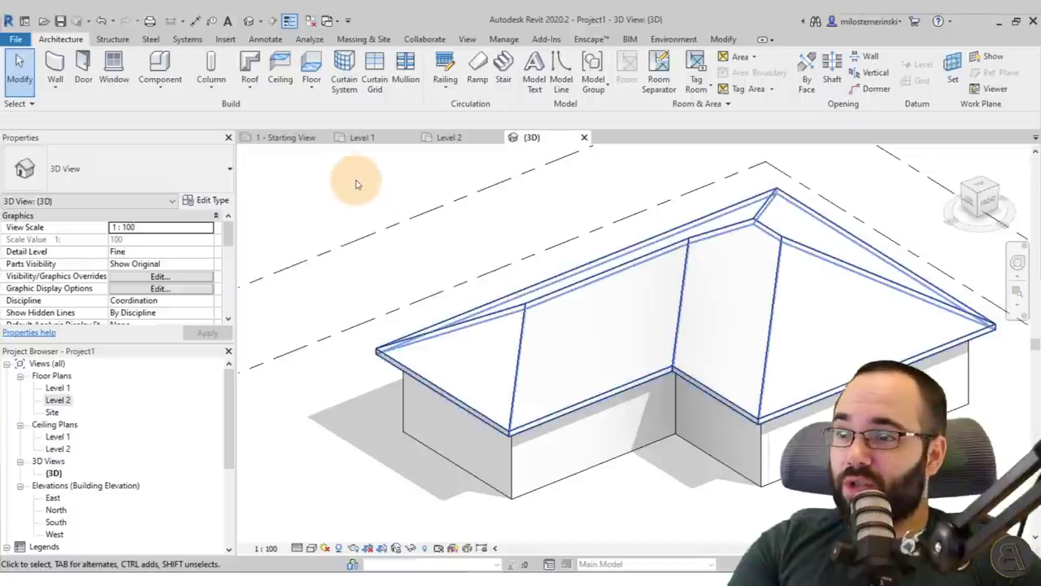
Copy the roof and paste it Aligned to Same Place.
left_click(558, 299)
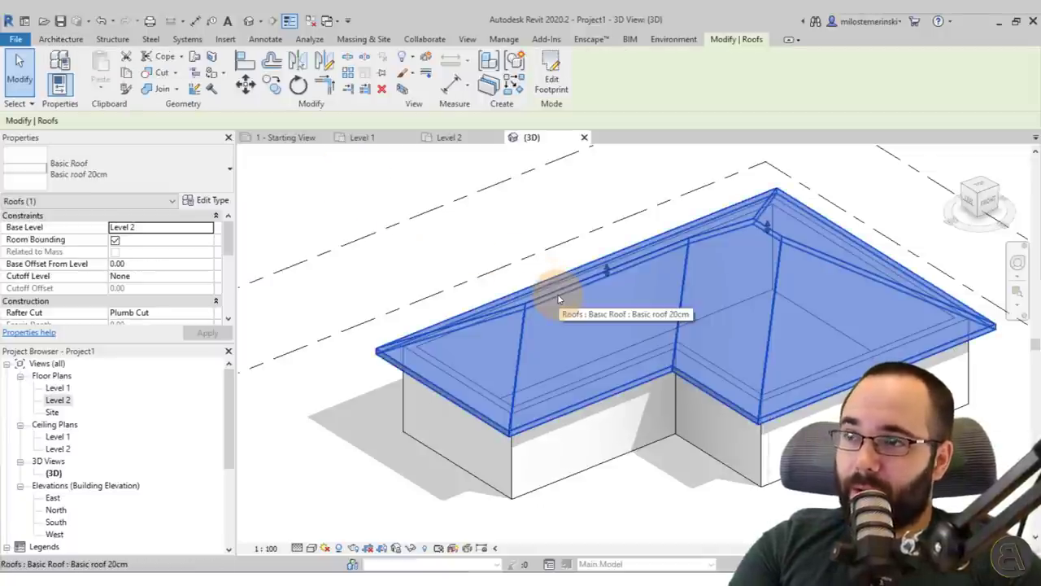
left_click(128, 73)
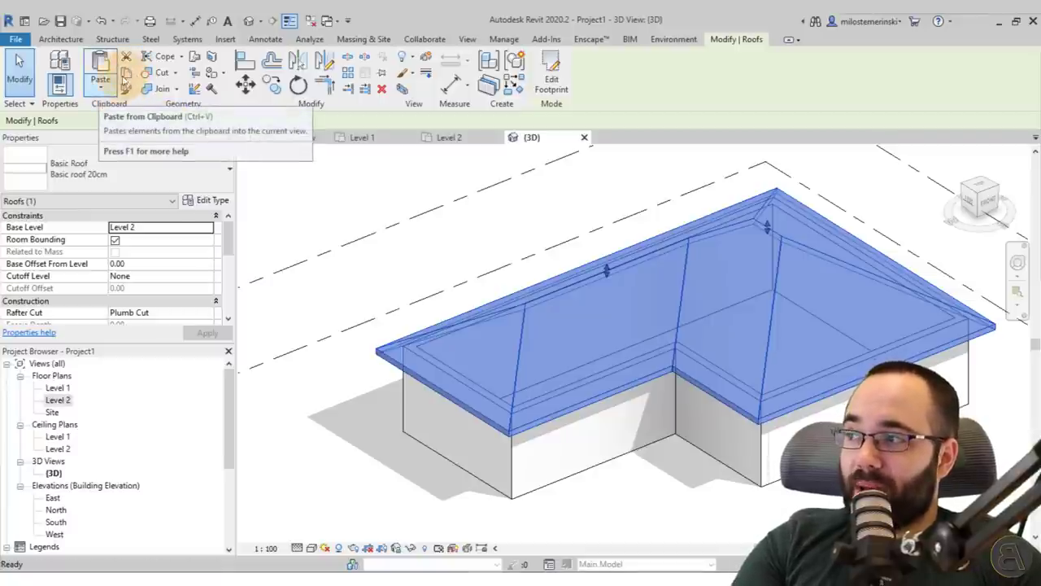
left_click(99, 91)
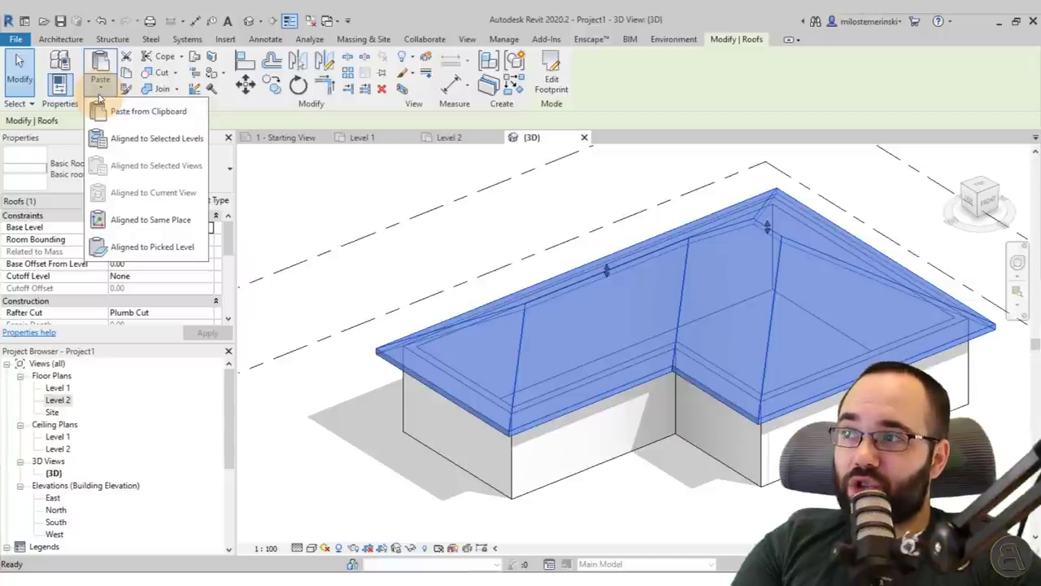
left_click(98, 95)
left_click(98, 92)
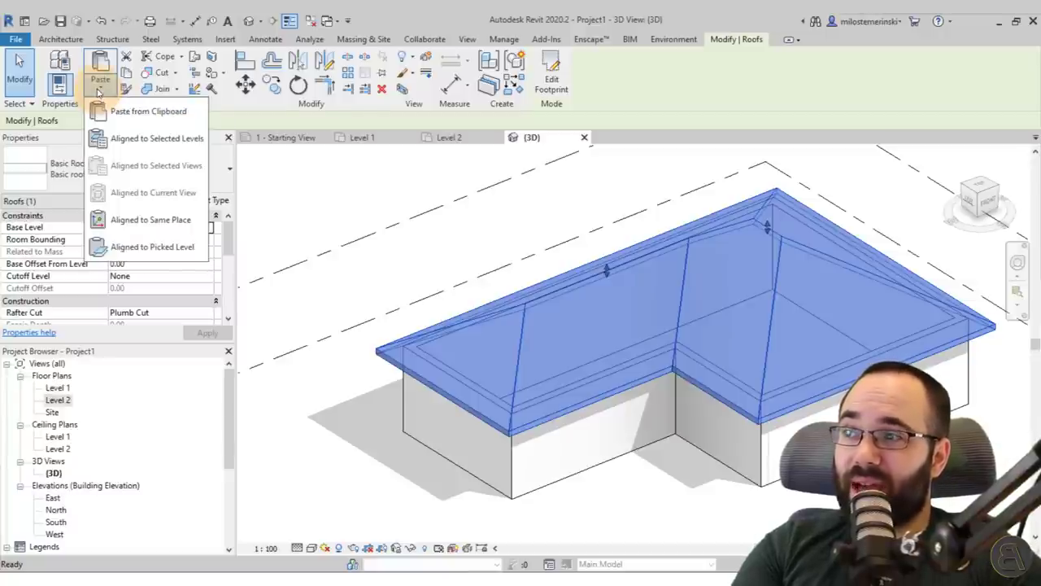
left_click(122, 222)
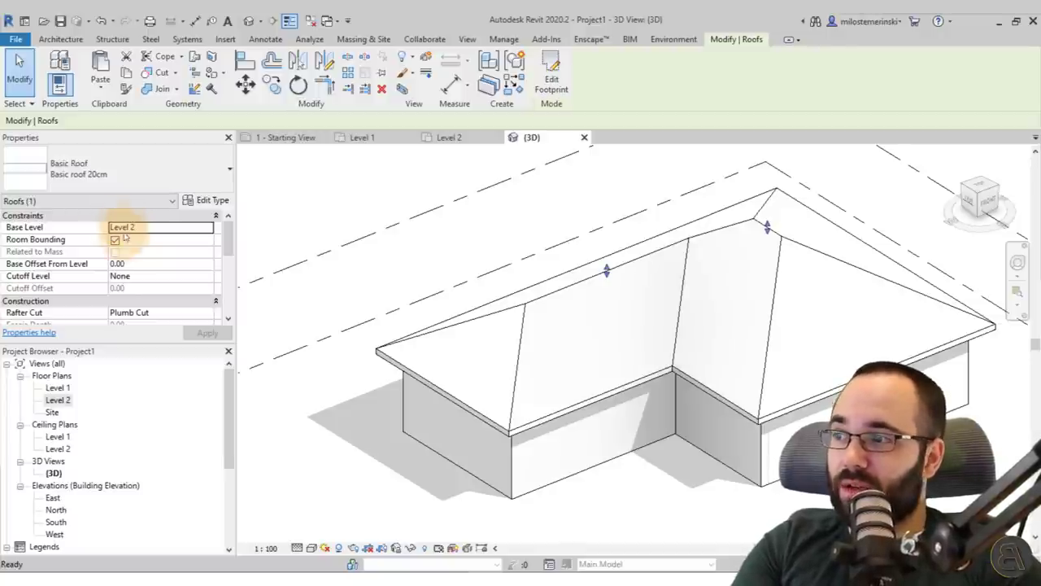
Set the pasted roof's Base Offset From Level to 50.00 and apply.
left_click(135, 265)
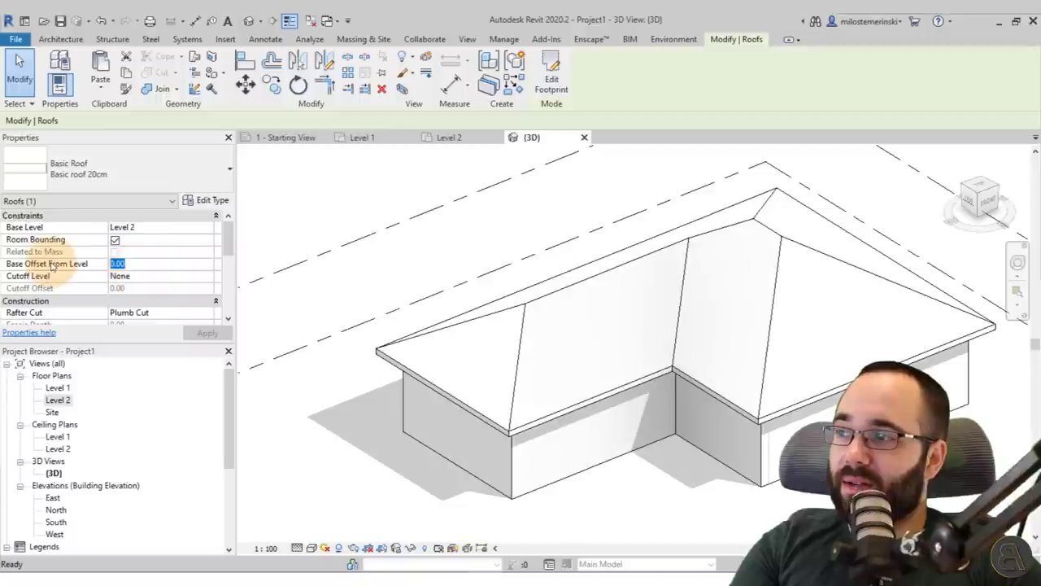
left_click(51, 265)
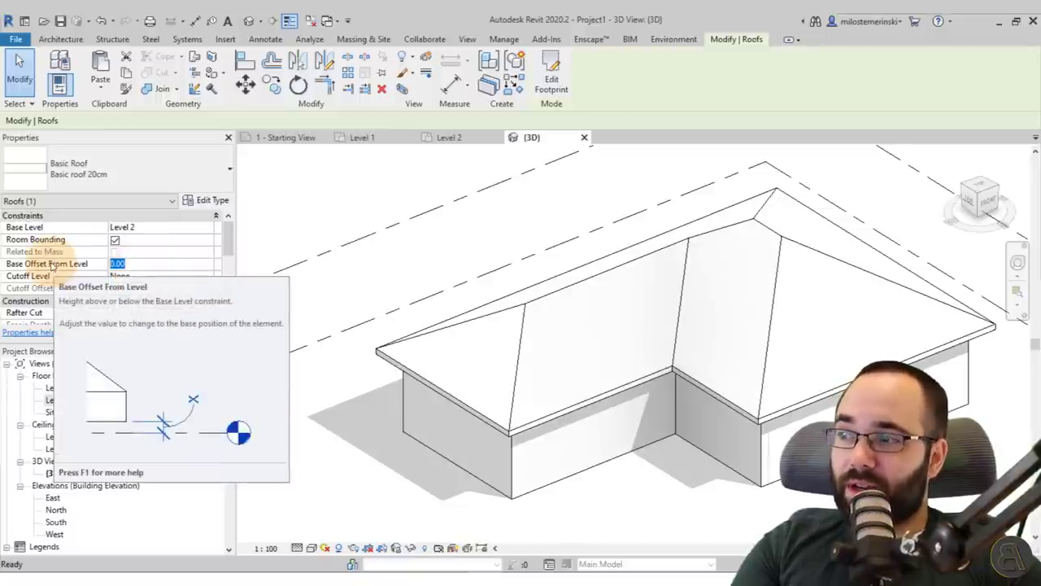
type("50.00")
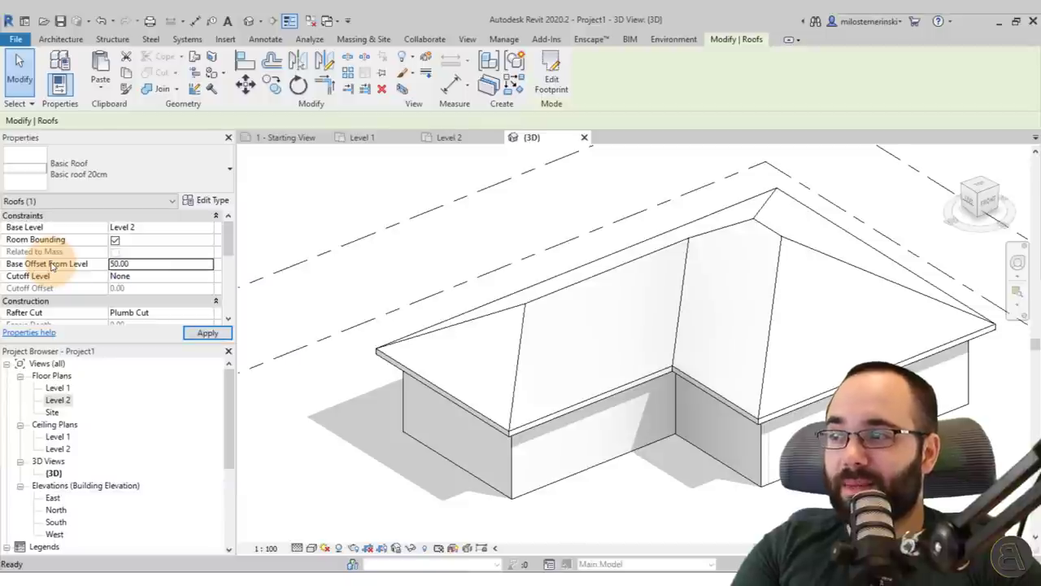
left_click(207, 333)
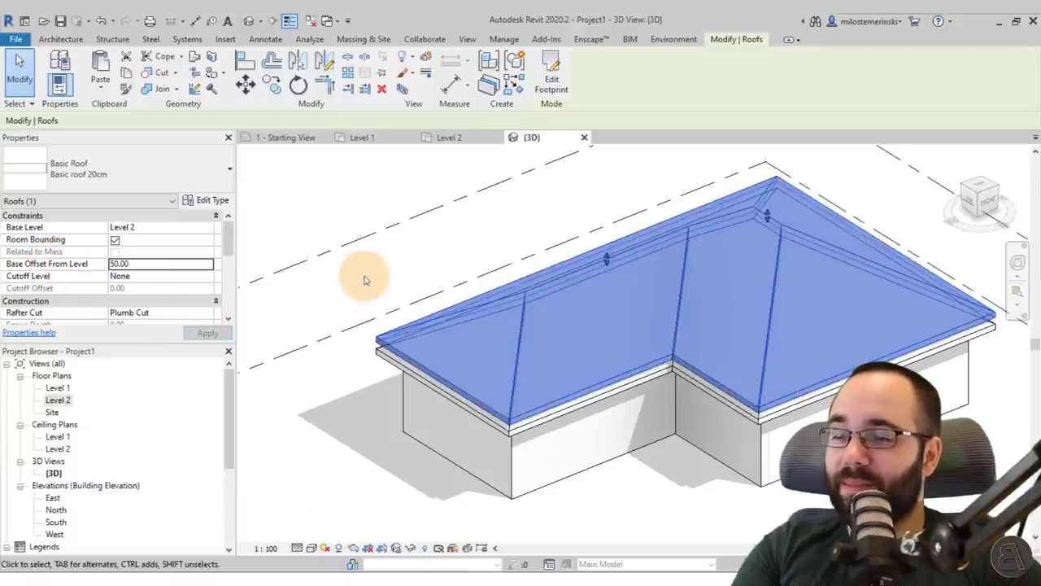
scroll(364, 280, "up", 5)
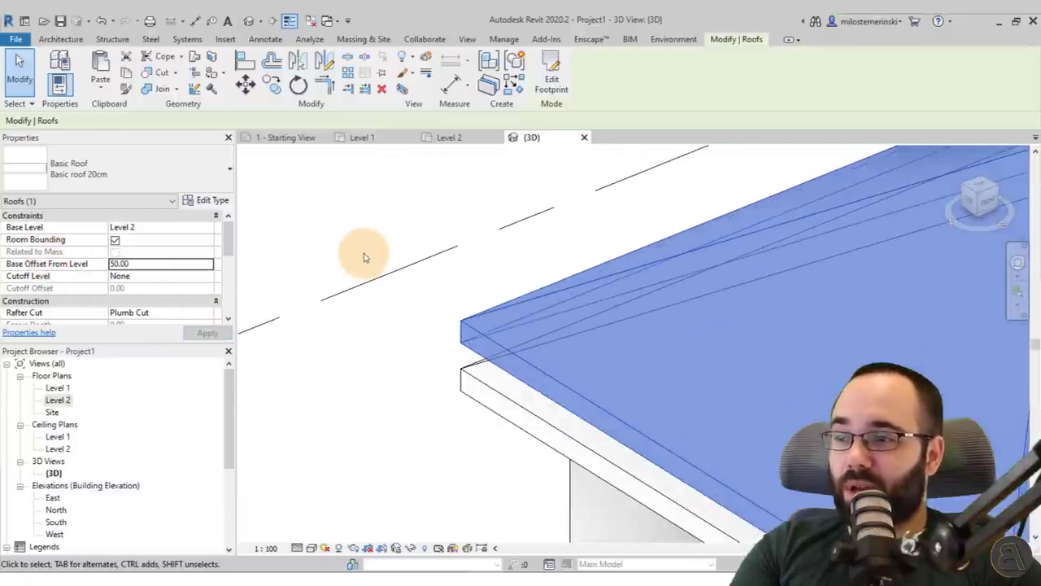
Select the raised upper roof copy instead of the original roof below it.
left_click(365, 257)
left_click(493, 344)
left_click(476, 389)
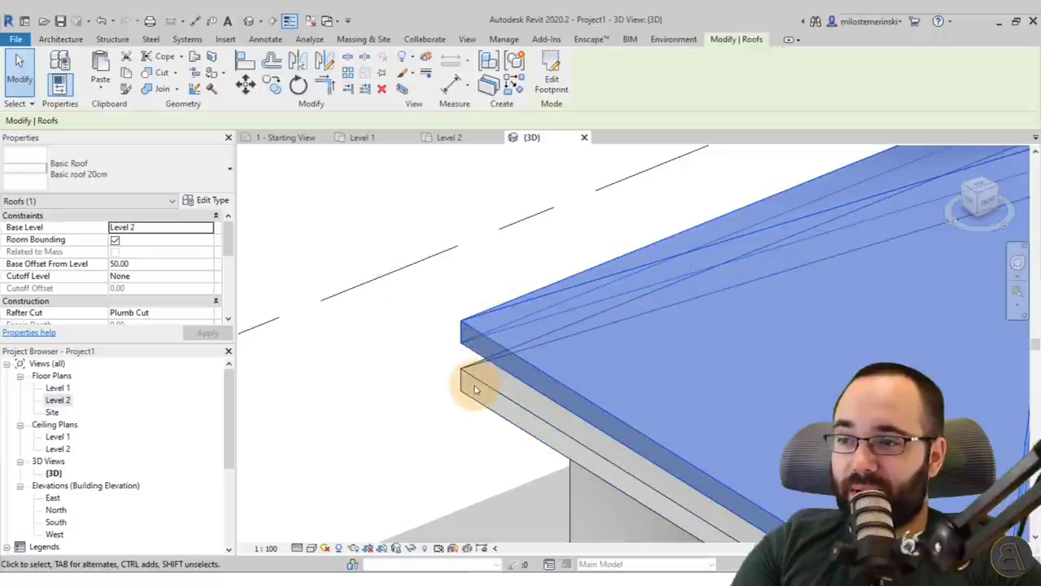
key("Escape")
left_click(471, 397)
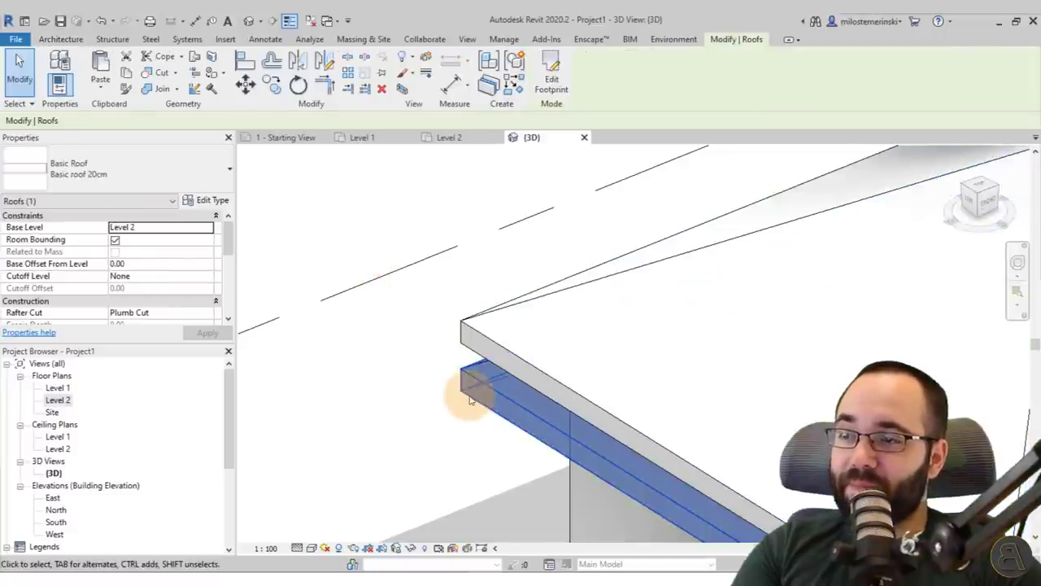
scroll(455, 342, "down", 3)
left_click(453, 338)
scroll(454, 340, "down", 4)
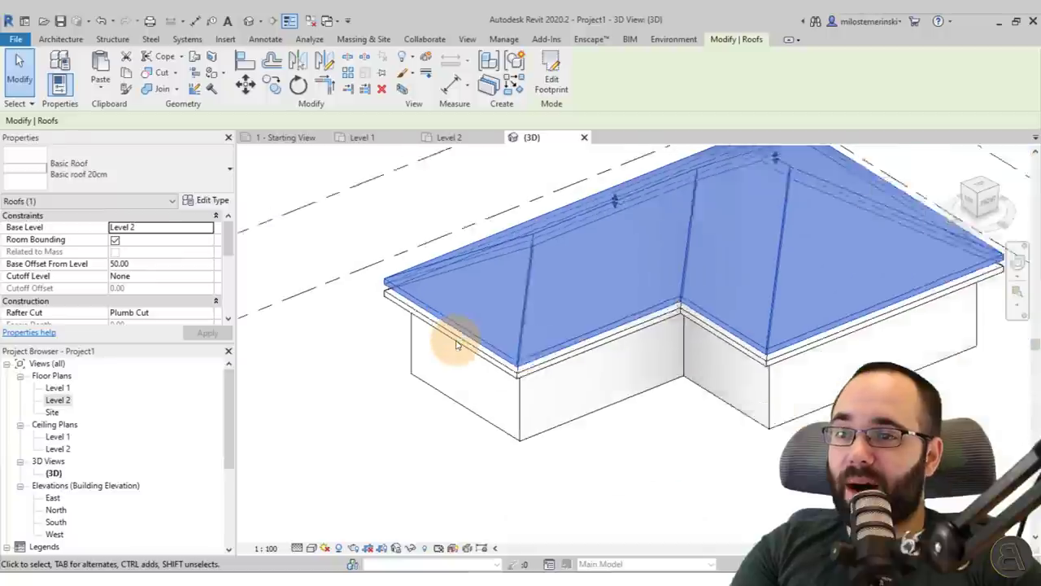
scroll(444, 340, "down", 2)
scroll(333, 274, "down", 2)
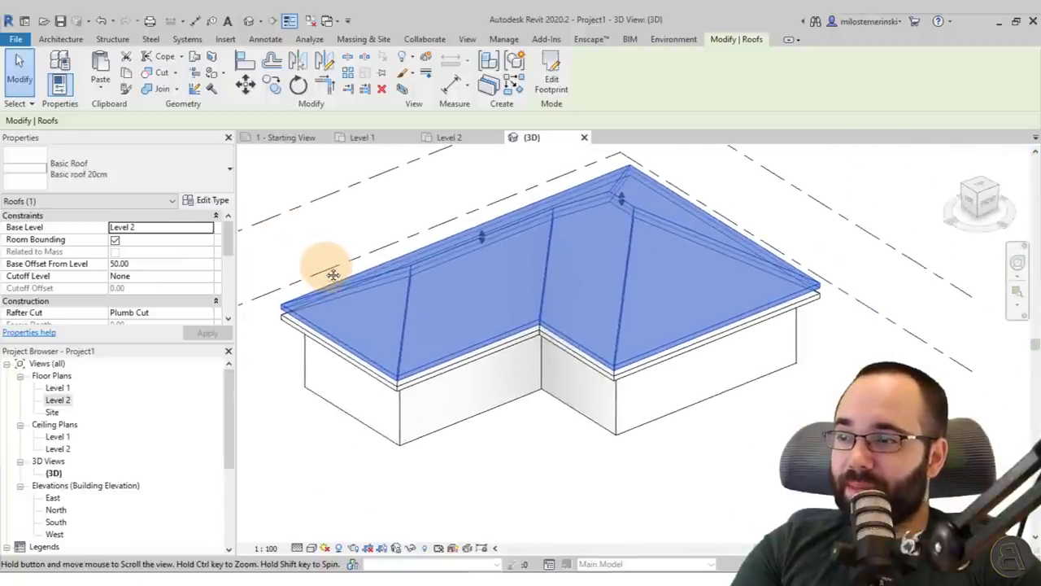
middle_click_drag(333, 274, 324, 271)
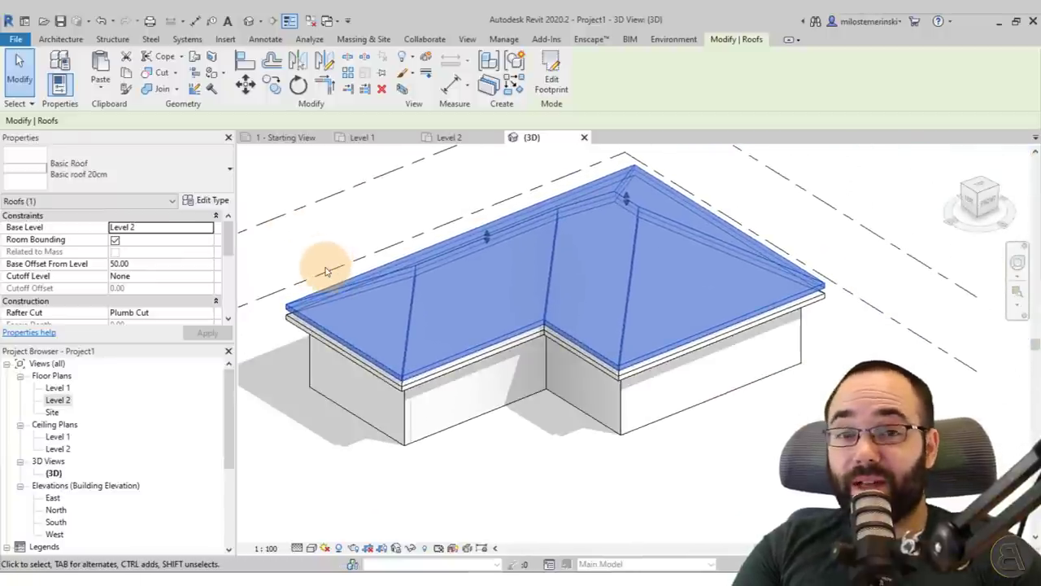
Switch the selected roof to the Sloped Glazing type and reselect it.
left_click(112, 172)
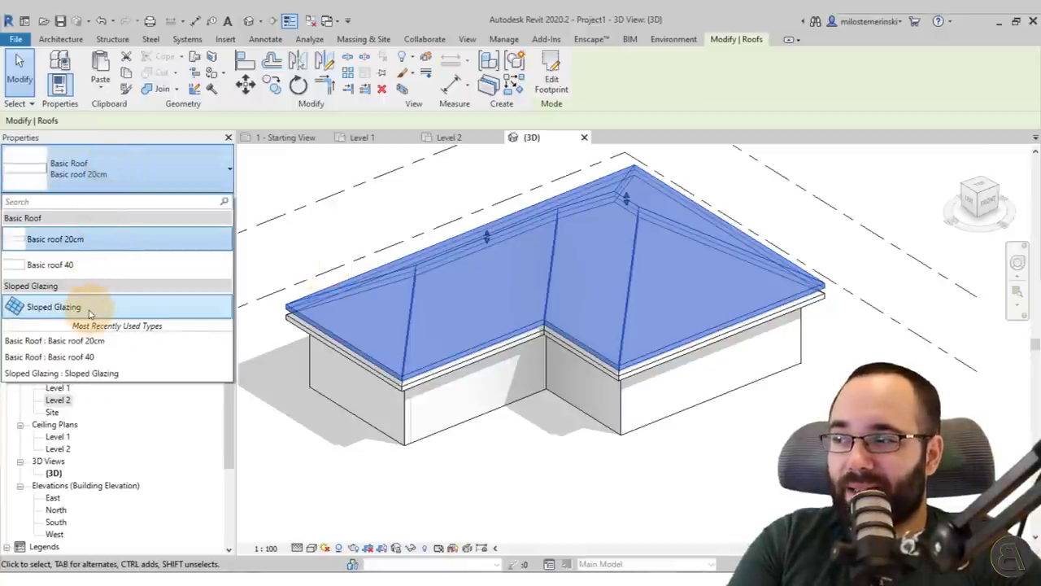
key("Escape")
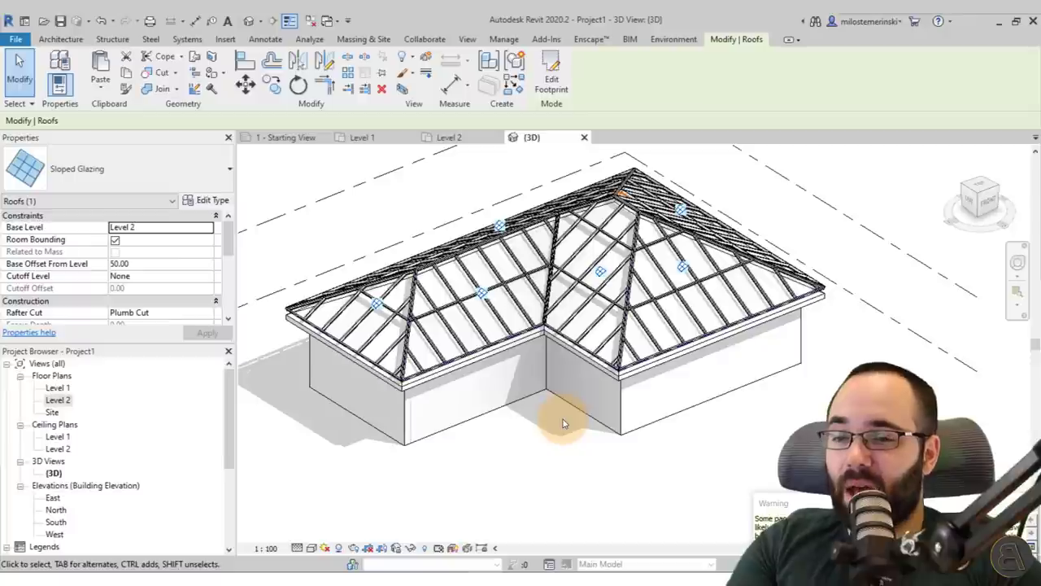
left_click(517, 435)
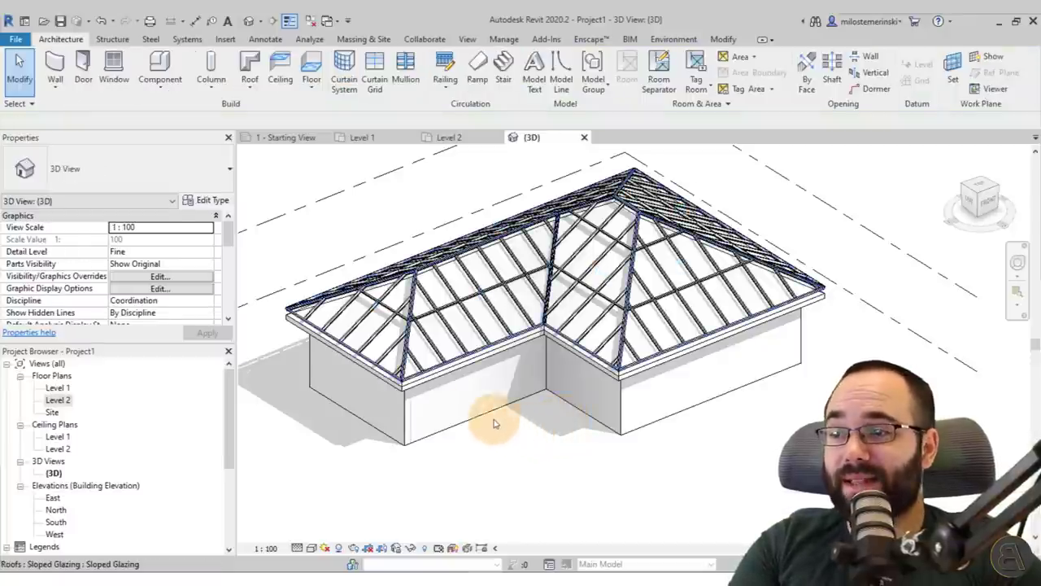
left_click(411, 377)
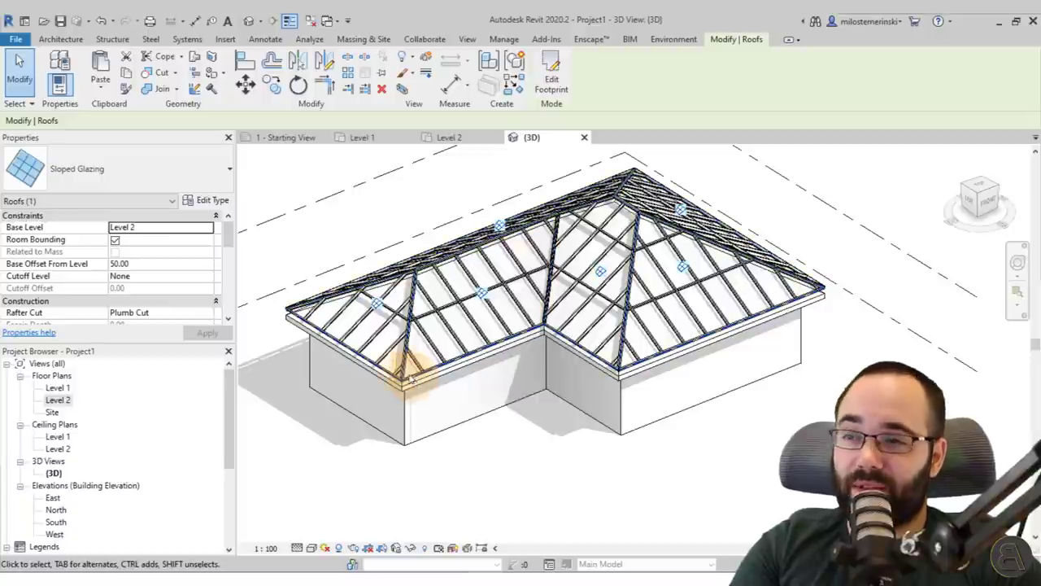
In Sloped Glazing's Type Properties, set Curtain Panel to Empty System Panel : Empty.
left_click(208, 201)
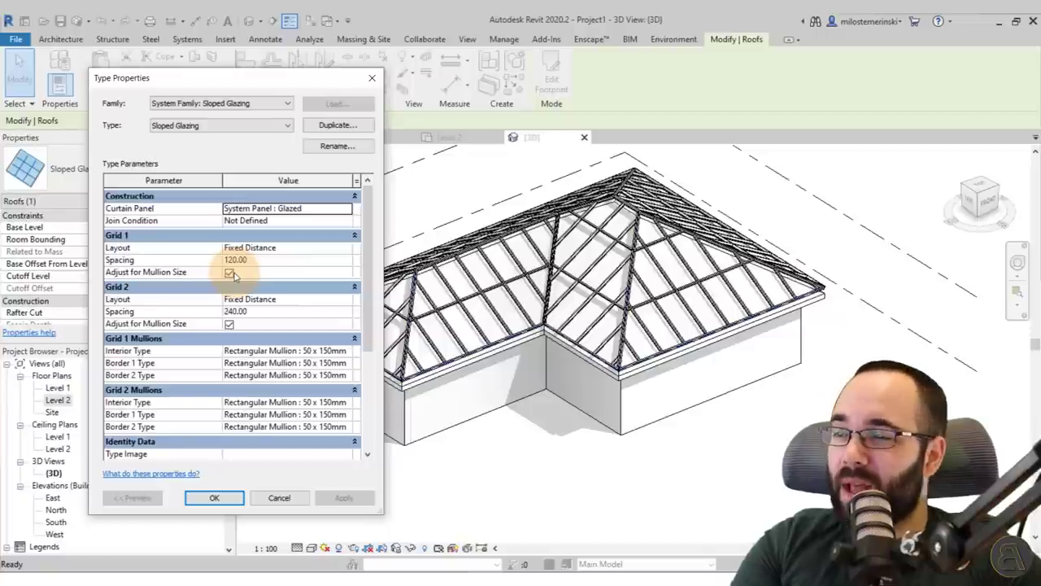
left_click(199, 197)
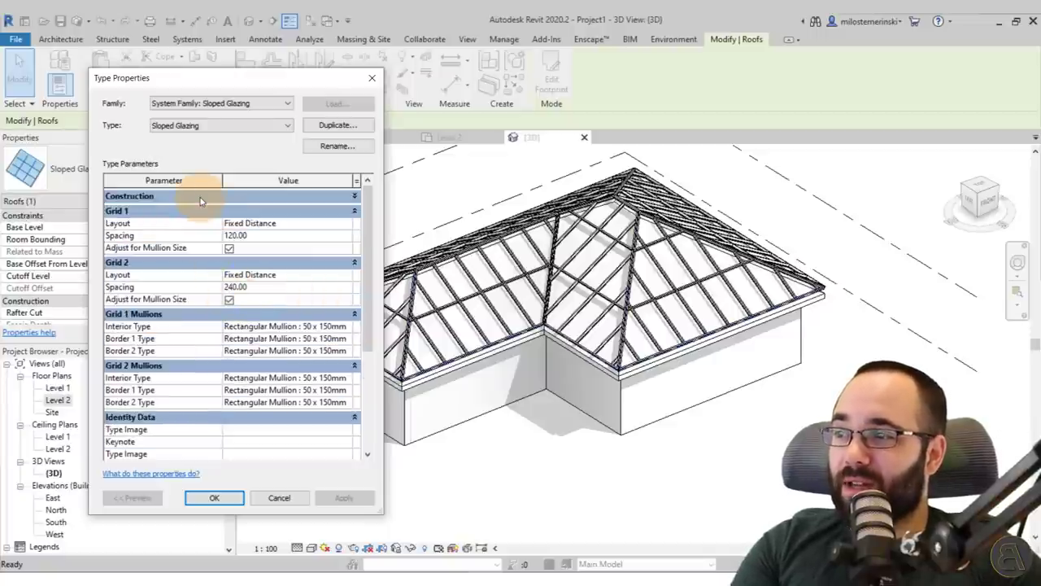
left_click(201, 199)
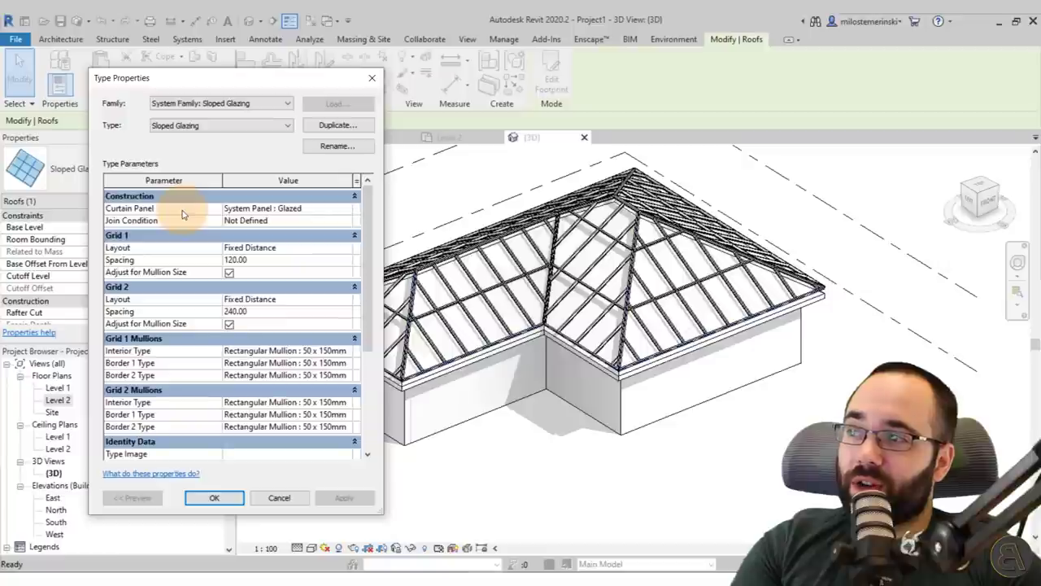
left_click(277, 210)
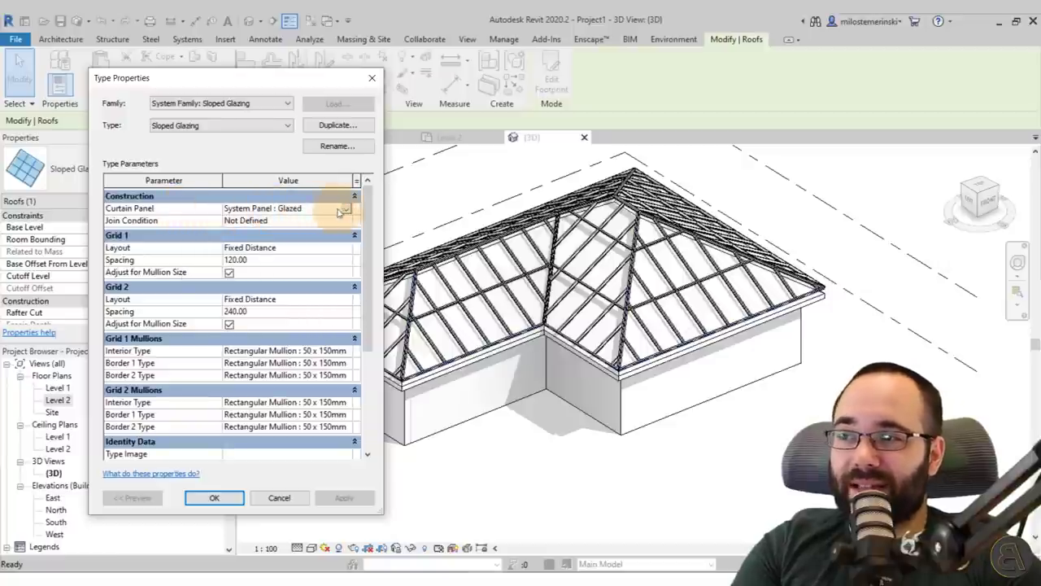
left_click(346, 210)
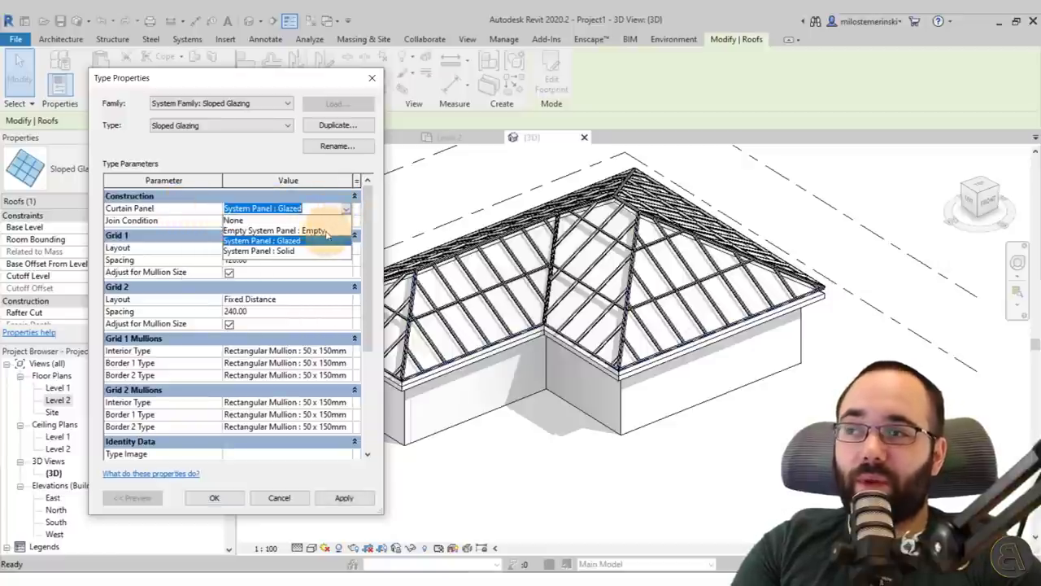
left_click(316, 231)
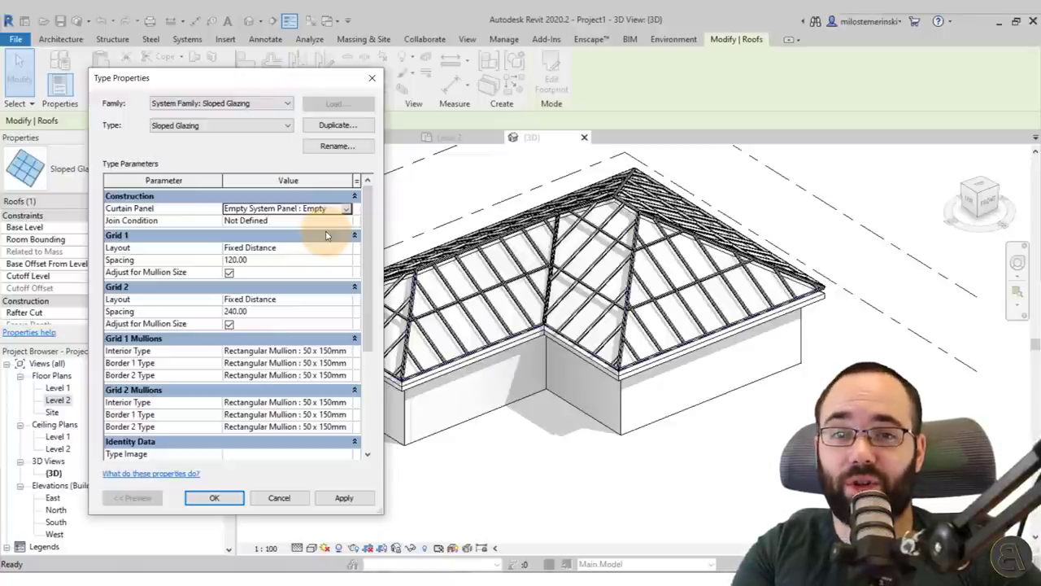
left_click(345, 208)
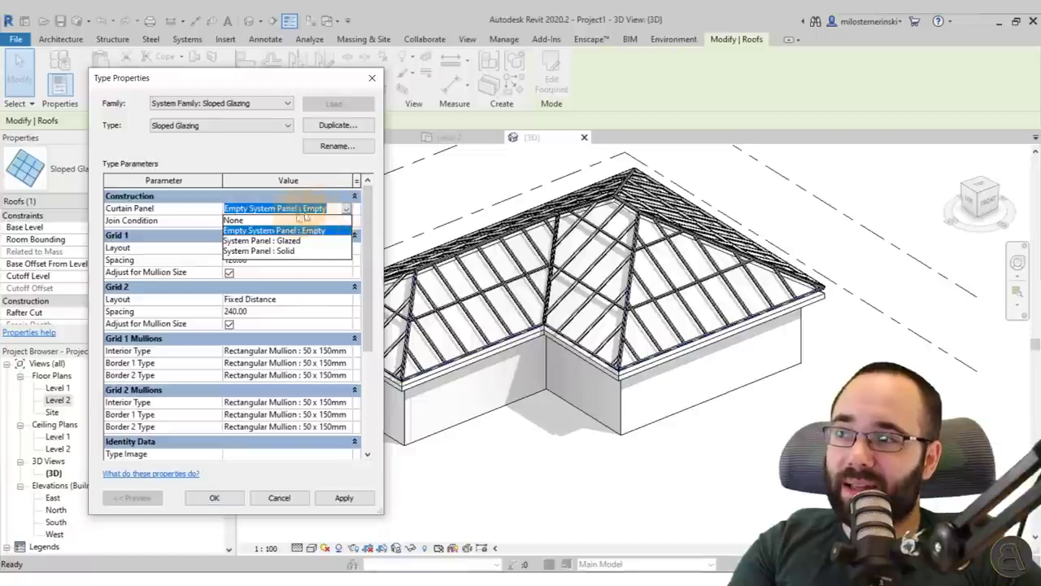
left_click(233, 221)
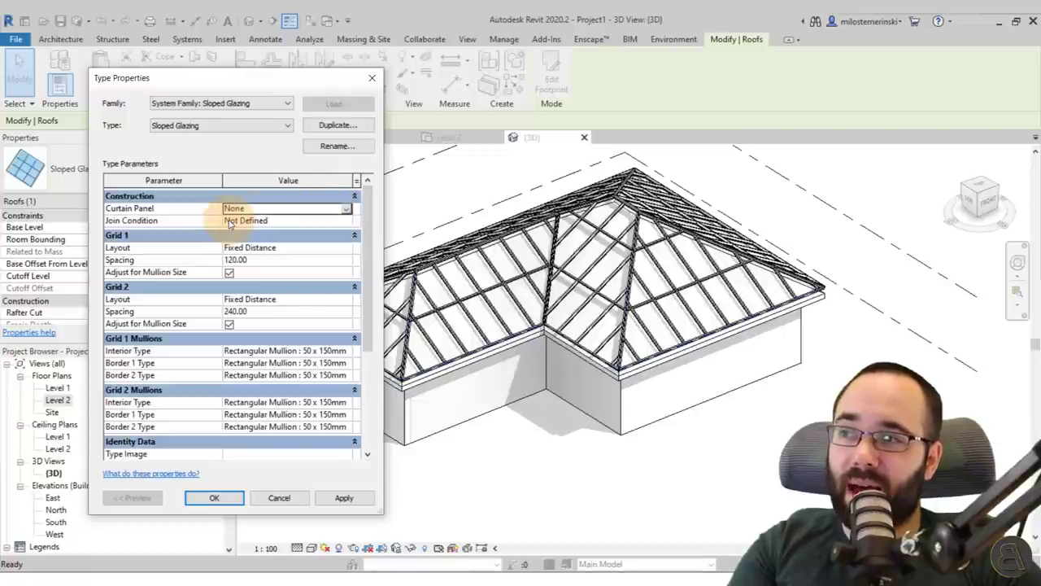
left_click(346, 209)
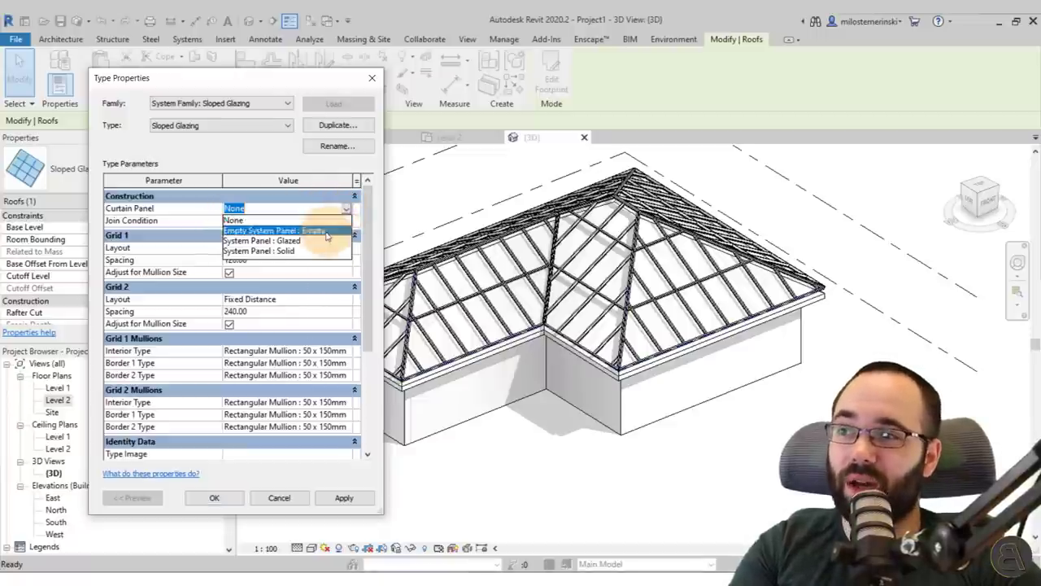
left_click(334, 233)
left_click(342, 214)
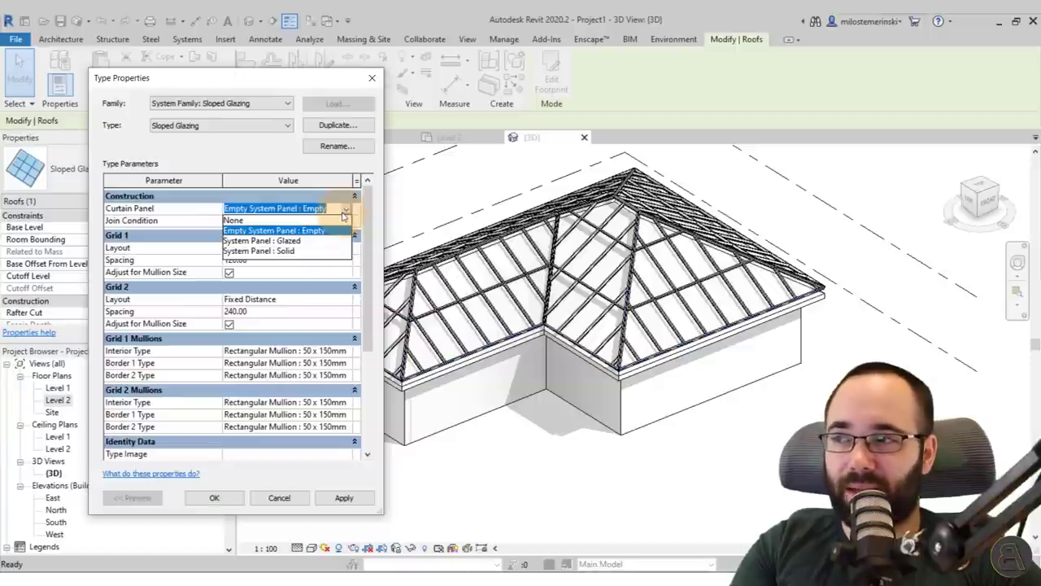
left_click(328, 233)
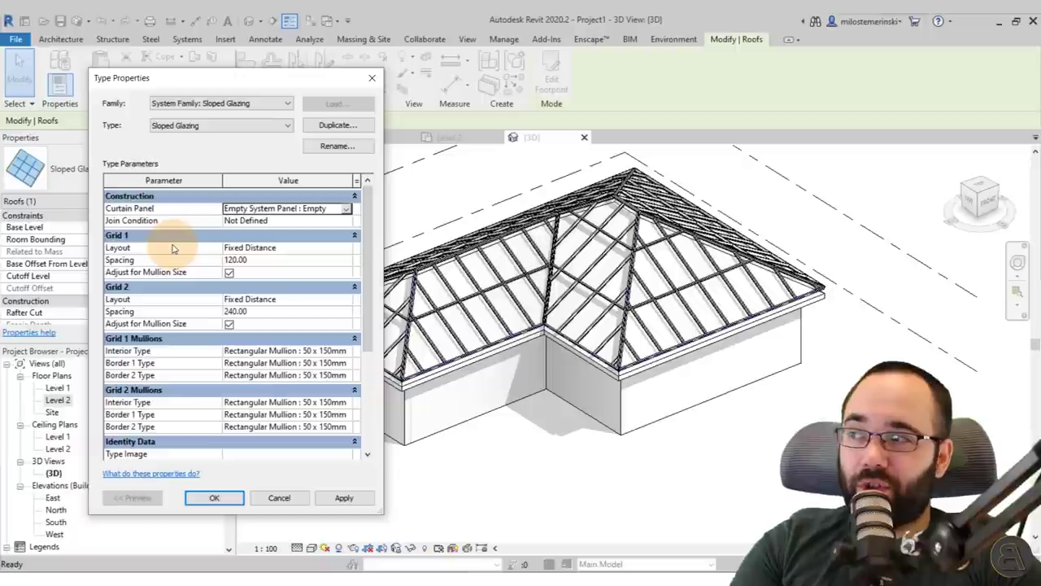
Change Grid 1 Spacing to 40.00, apply it, and dismiss the narrow-panel warning.
left_click(248, 260)
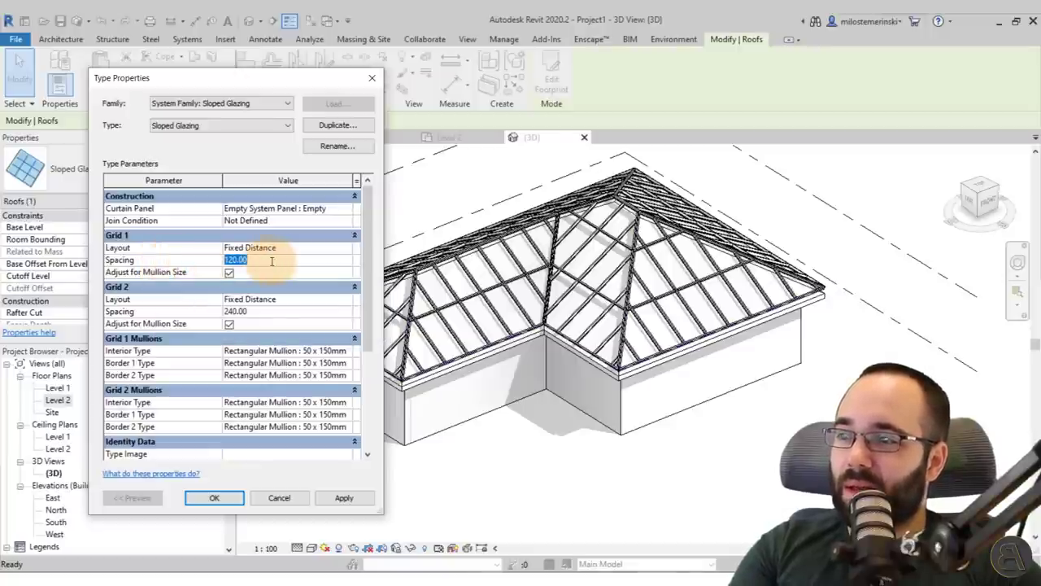
type("40")
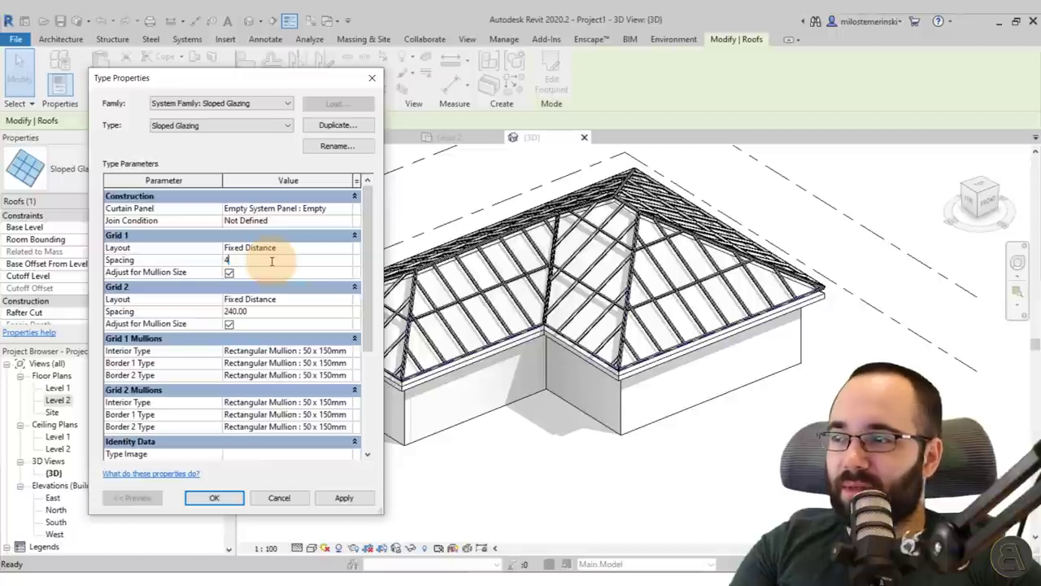
left_click(344, 498)
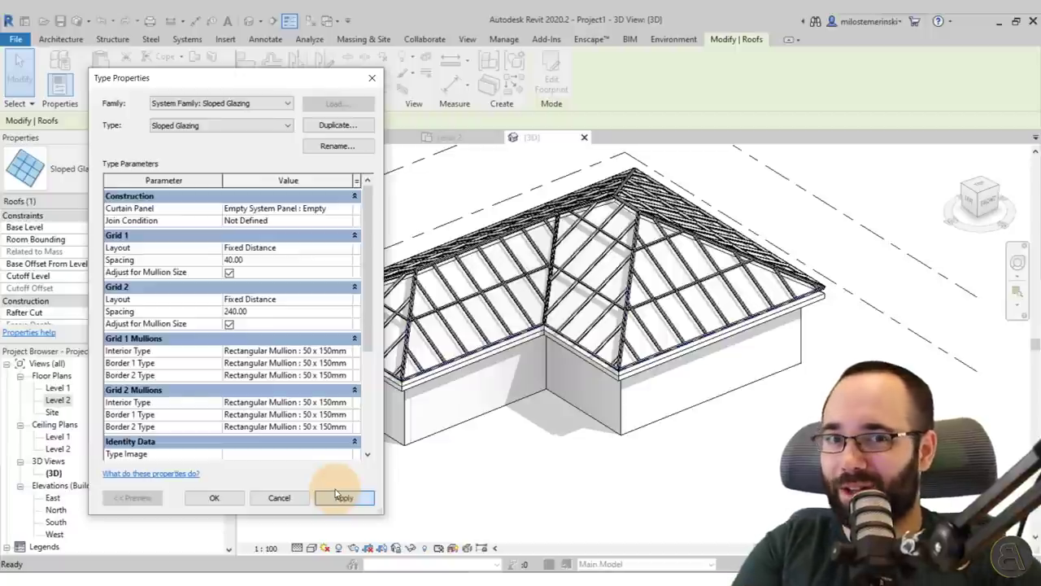
left_click(341, 496)
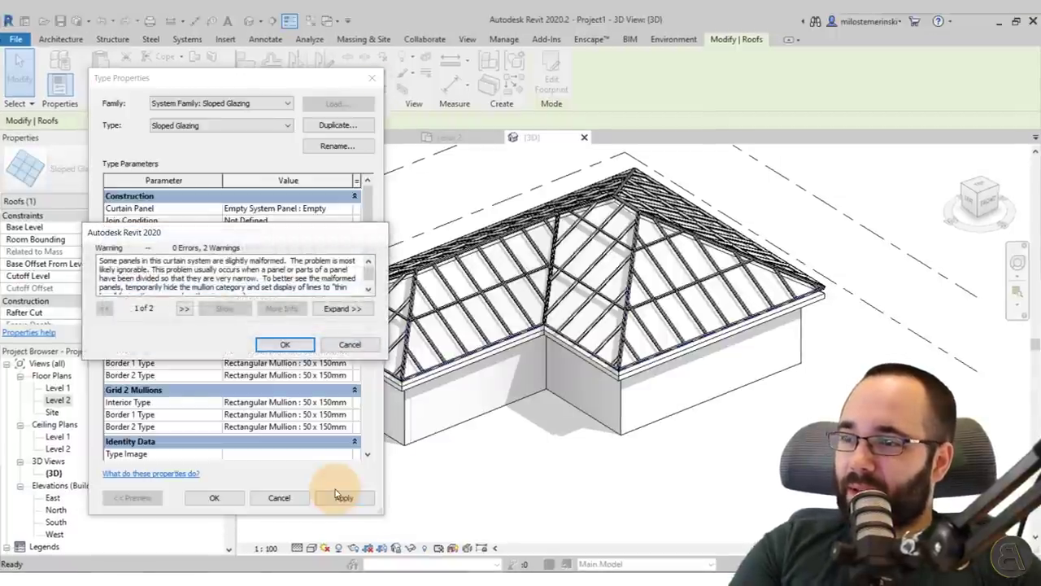
left_click(285, 344)
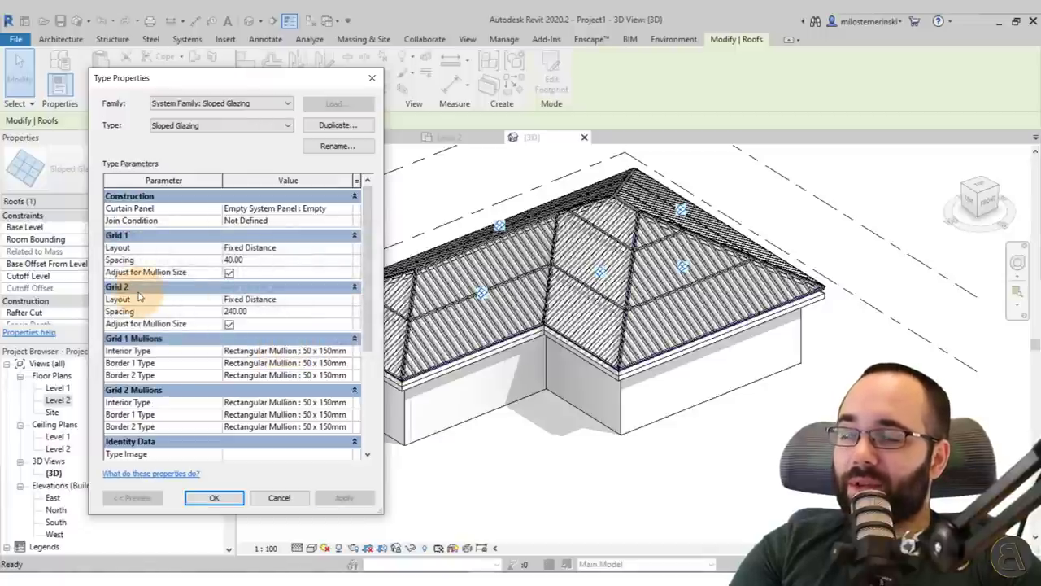
Set Grid 2 Layout to None, delete its gridlines, and accept the malformed-panels warning.
left_click(346, 299)
left_click(270, 321)
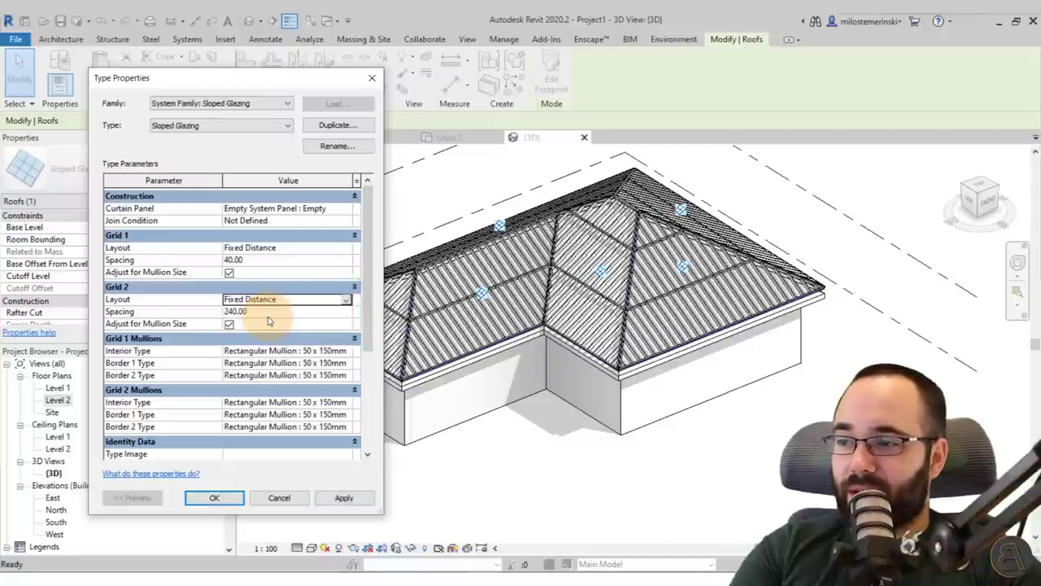
left_click(345, 300)
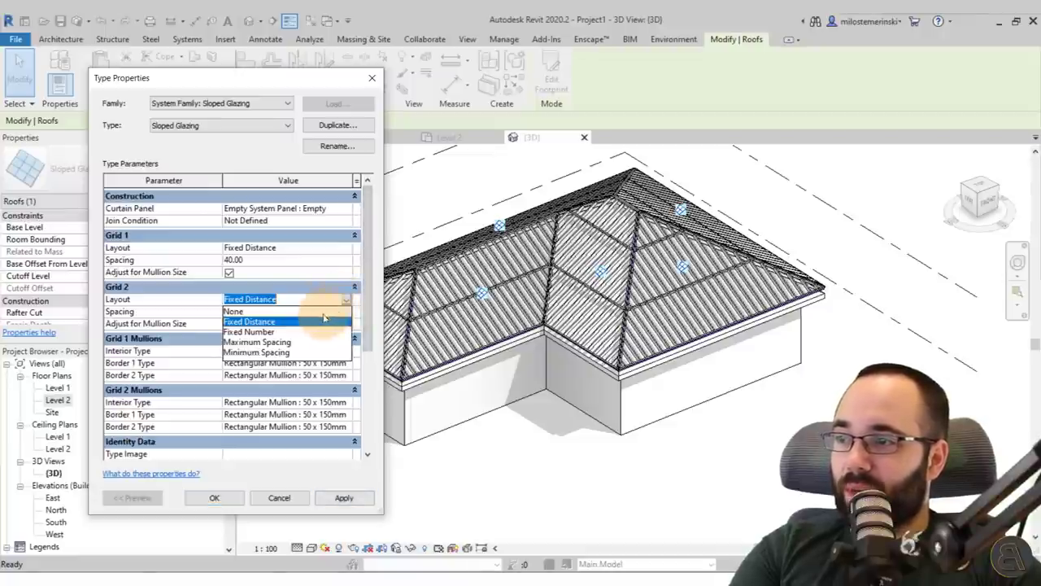
left_click(236, 310)
left_click(342, 497)
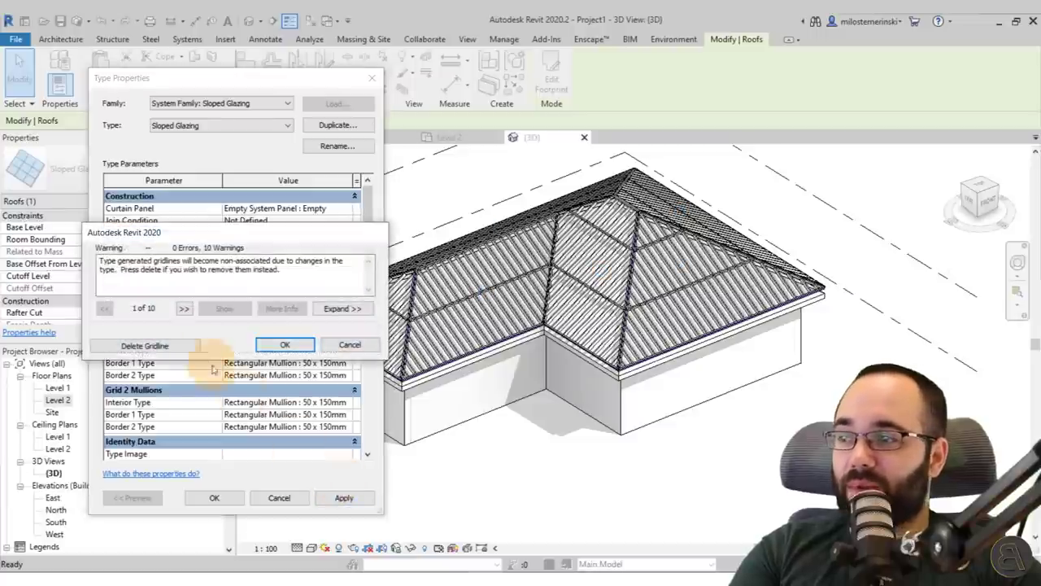
left_click(186, 345)
left_click(339, 494)
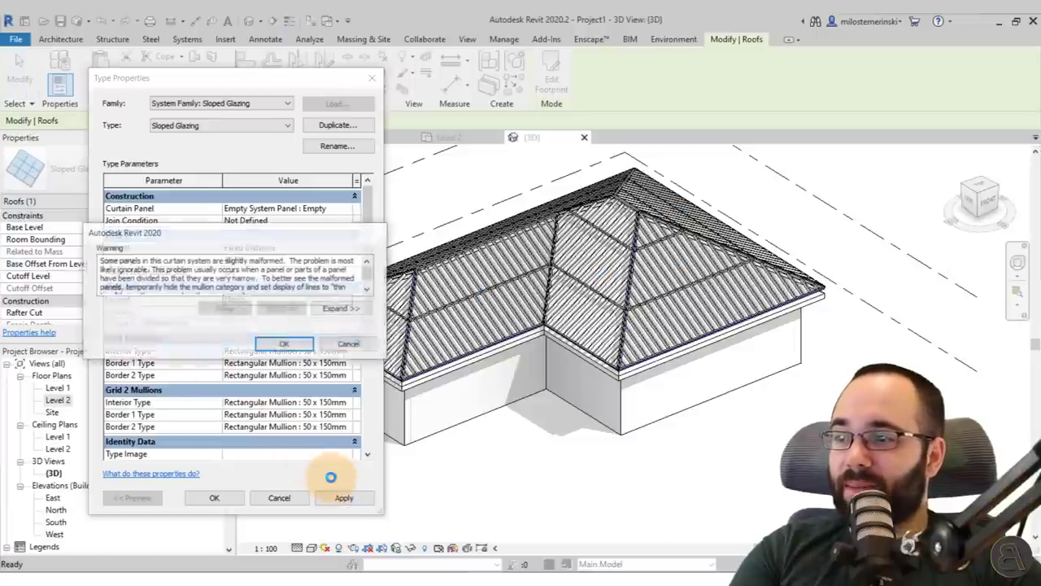
left_click(281, 344)
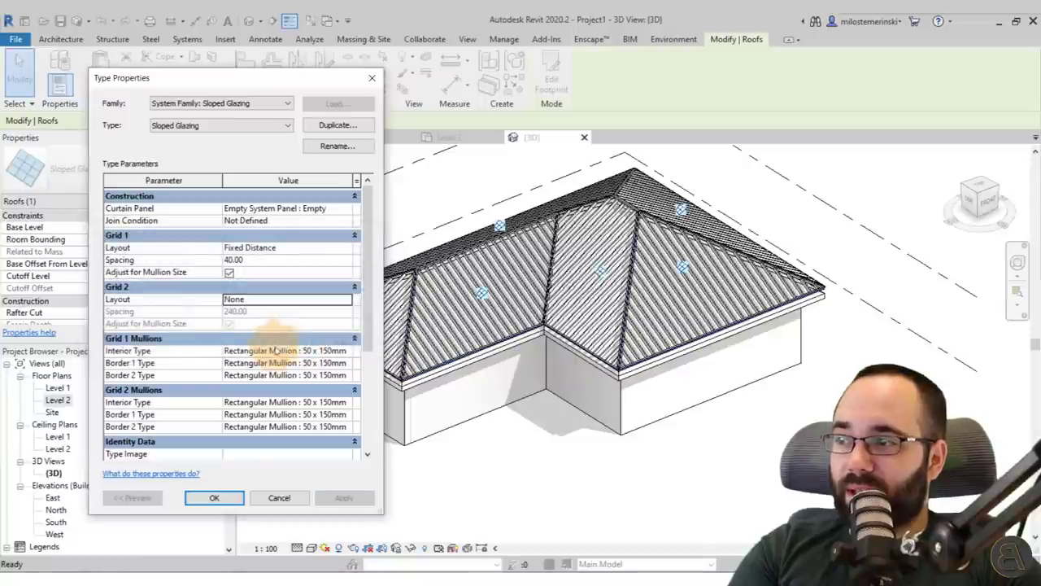
left_click(214, 498)
left_click(284, 497)
scroll(287, 499, "up", 3)
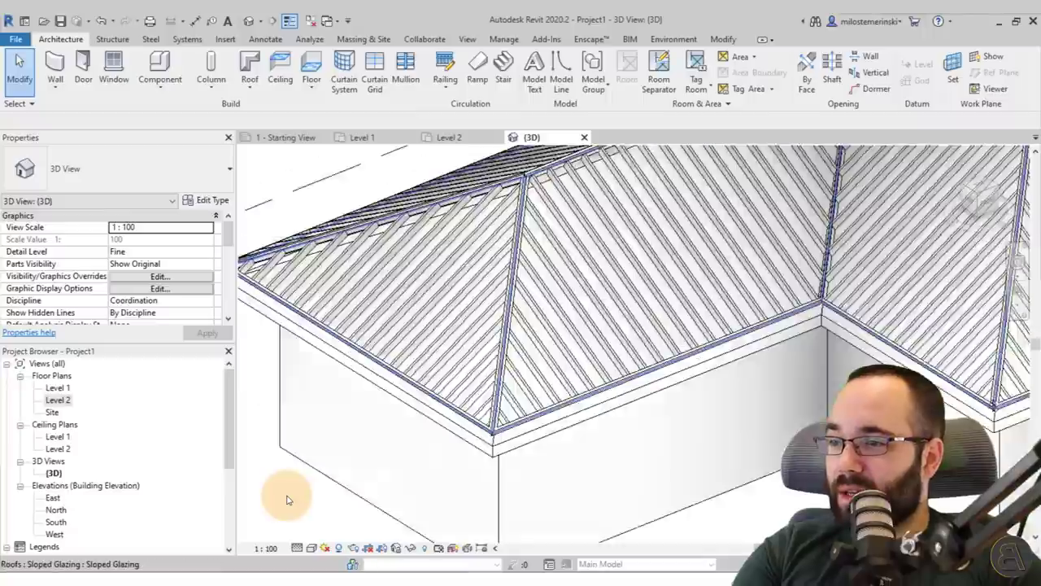
scroll(286, 496, "up", 2)
middle_click_drag(285, 495, 286, 377)
scroll(287, 479, "down", 2)
scroll(286, 379, "down", 3)
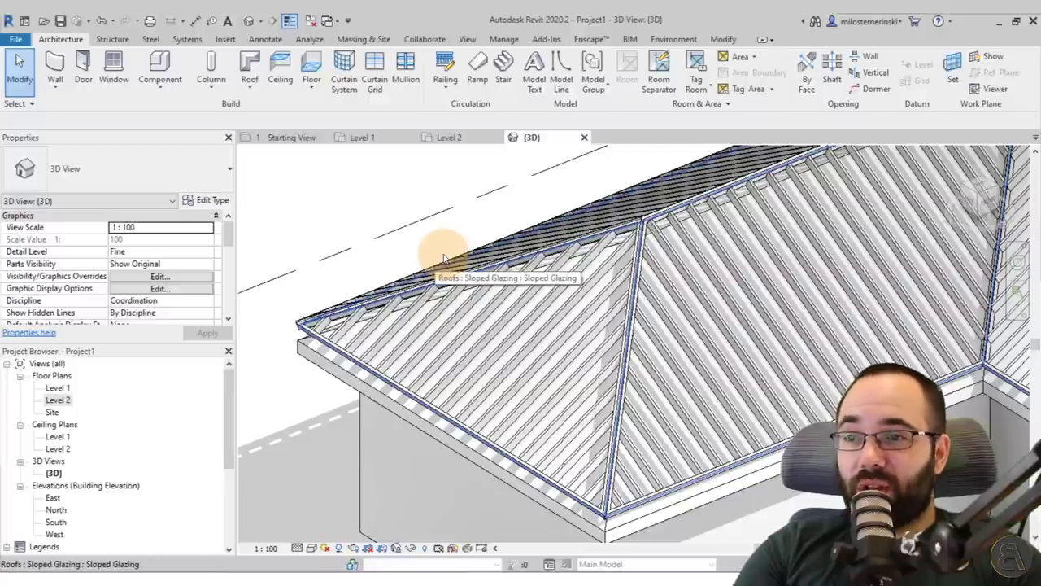
scroll(431, 277, "up", 4)
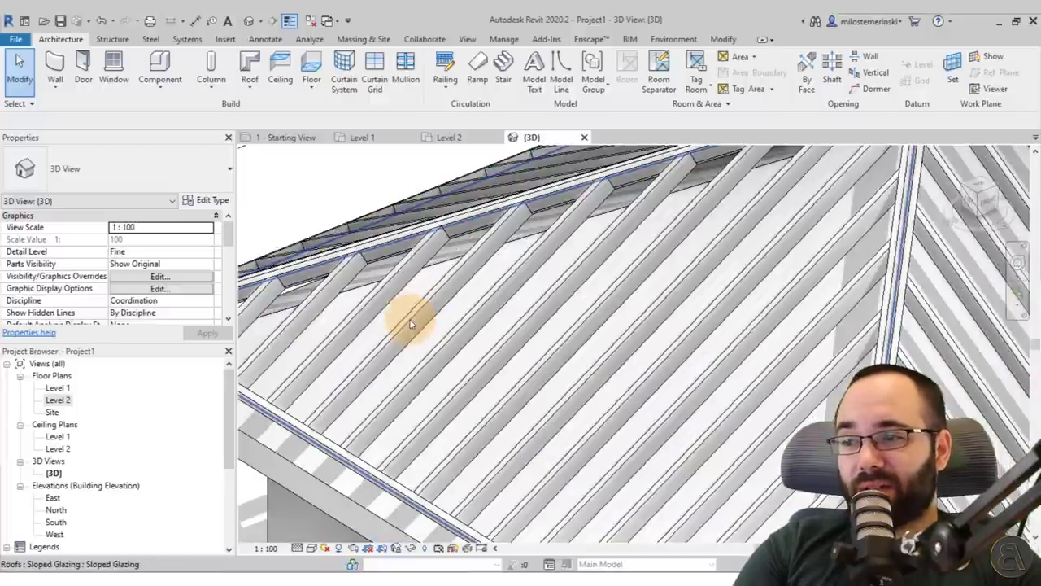
left_click(411, 324)
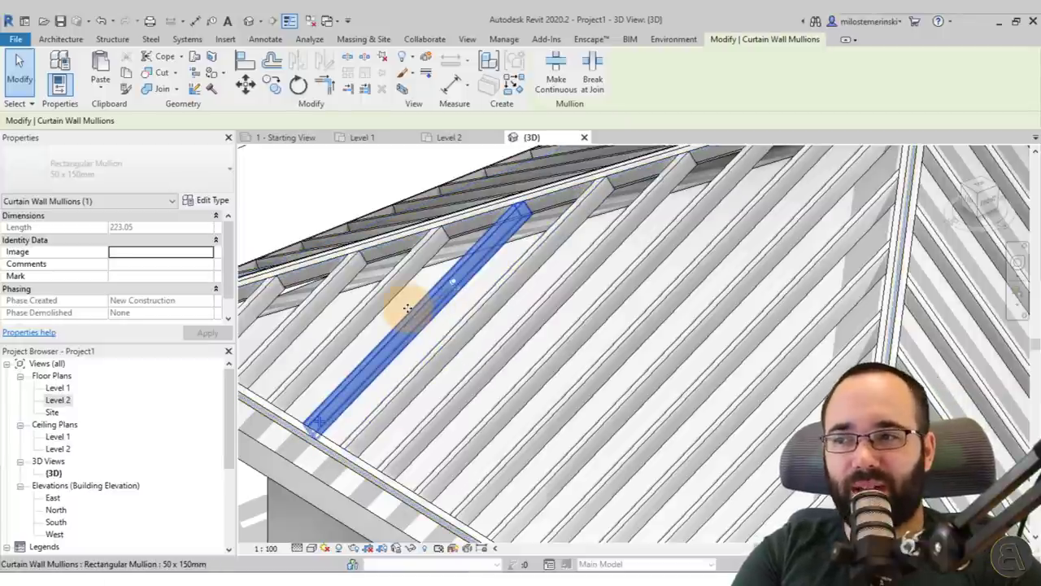
scroll(383, 261, "down", 2)
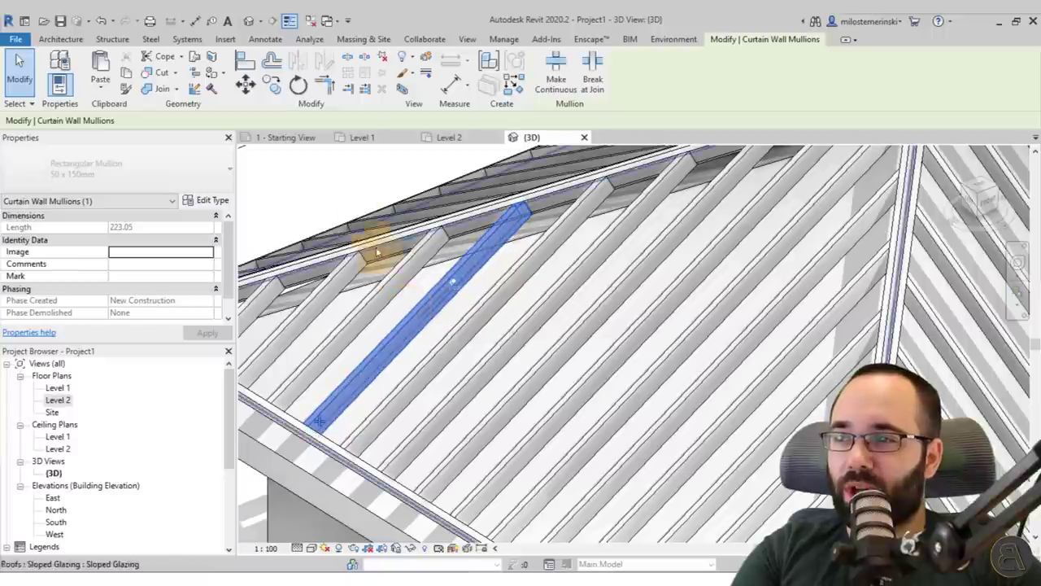
key("Escape")
scroll(318, 225, "down", 4)
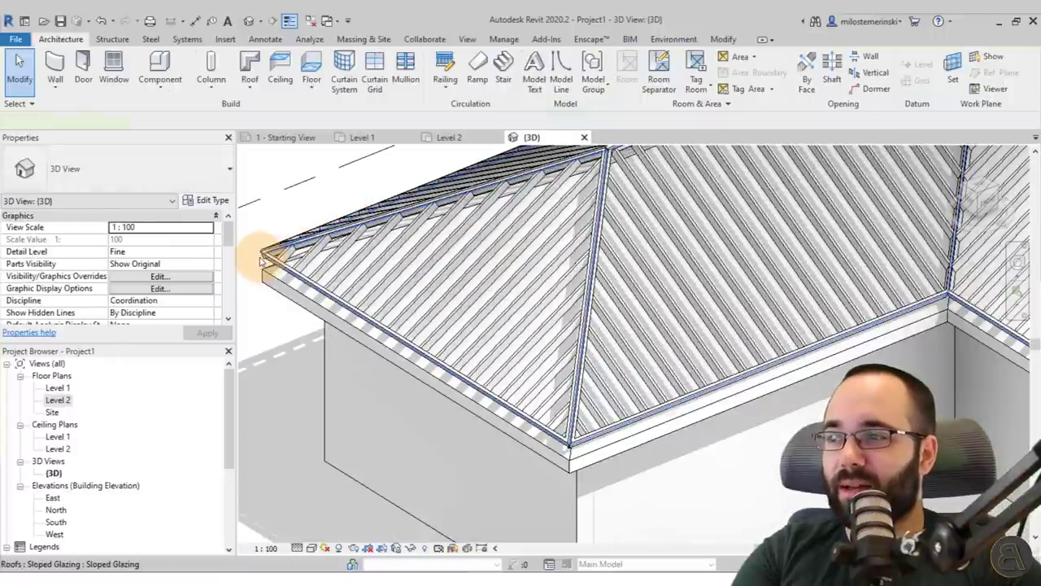
left_click(262, 260)
left_click(212, 201)
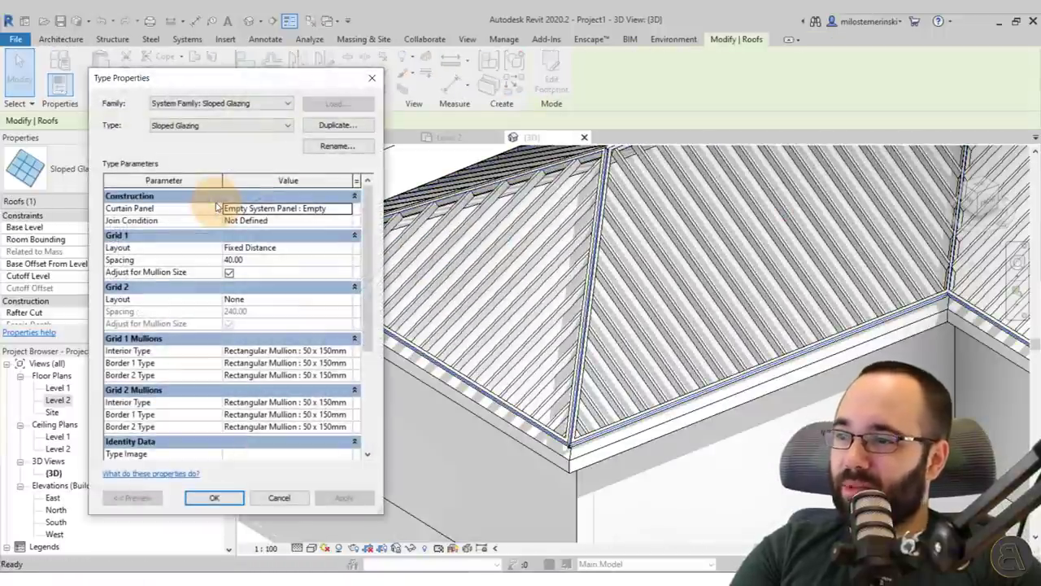
Set Grid 1 interior, Border 1 and Border 2 mullions to Rectangular Mullion : 30mm Square.
left_click(351, 356)
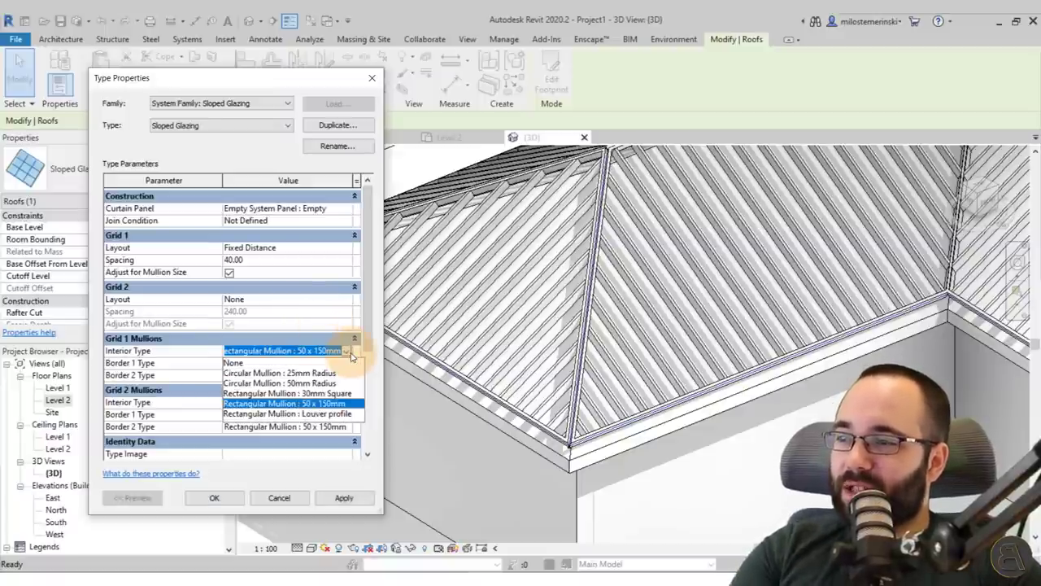
left_click(287, 393)
left_click(347, 356)
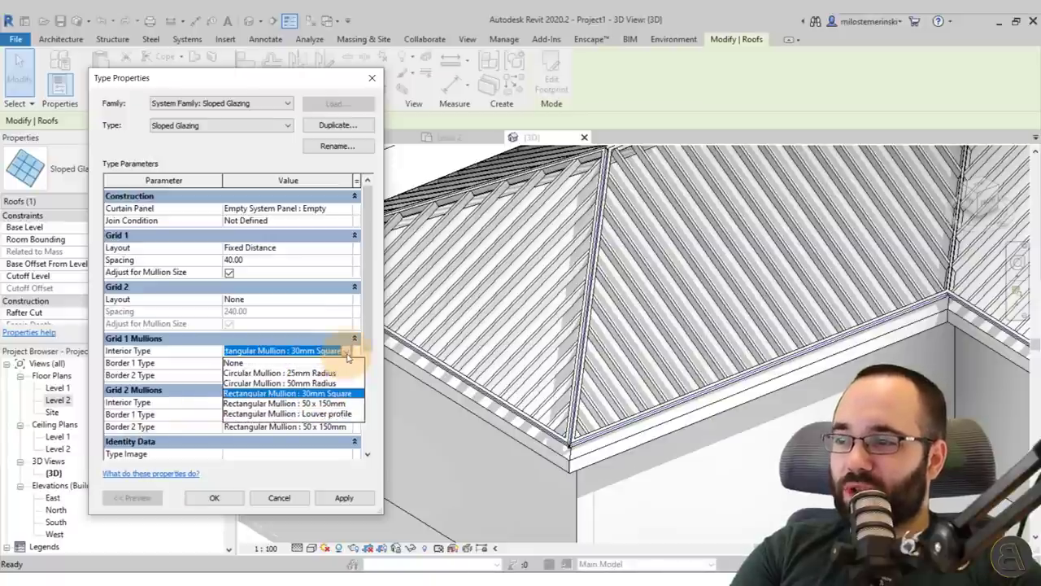
left_click(347, 356)
left_click(325, 362)
left_click(347, 363)
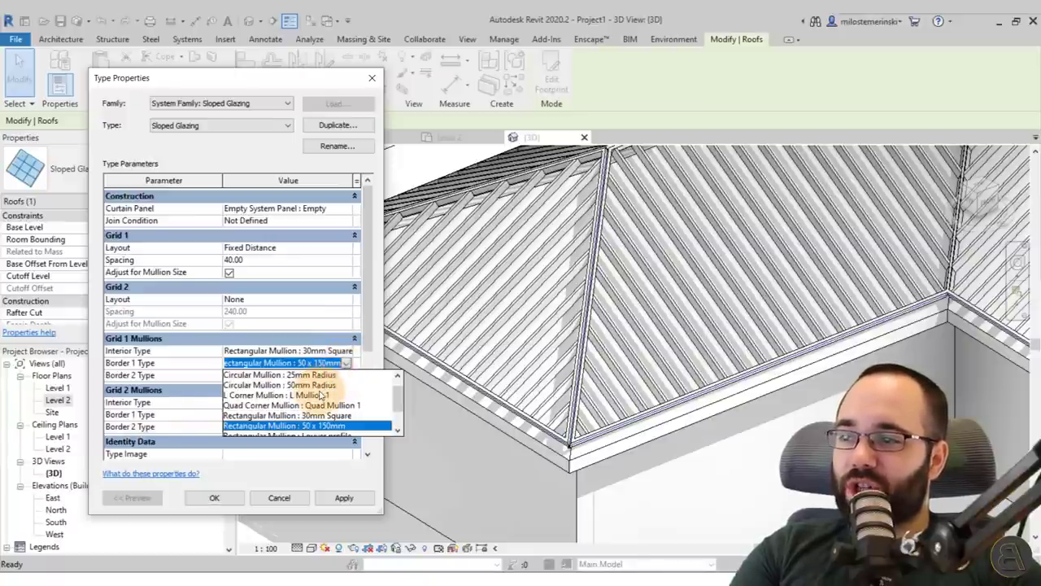
left_click(287, 414)
left_click(325, 375)
left_click(348, 375)
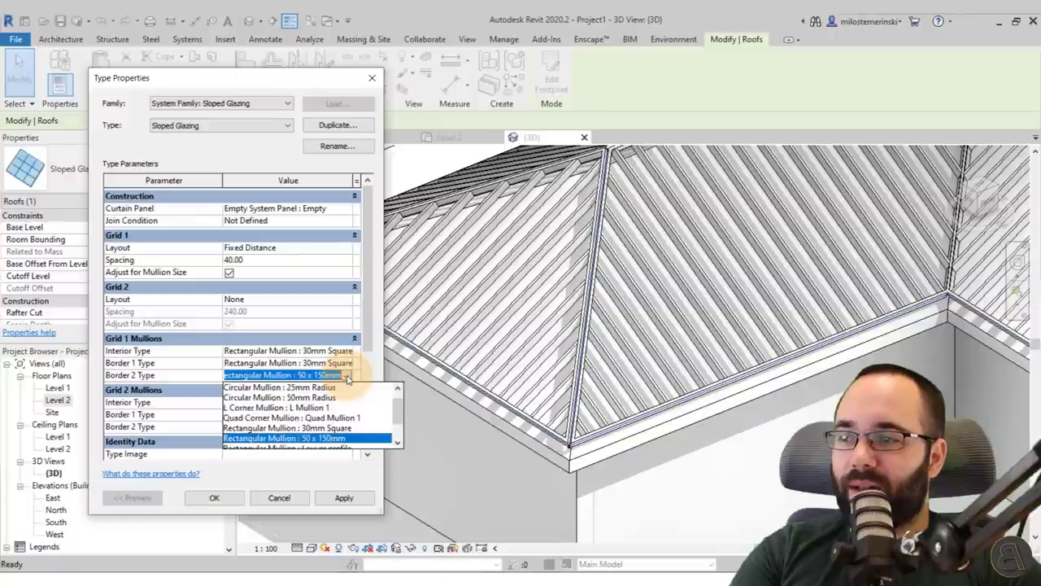
left_click(287, 427)
Set Grid 2 interior and both border mullions to 30mm Square, then apply and close.
left_click(325, 402)
left_click(347, 401)
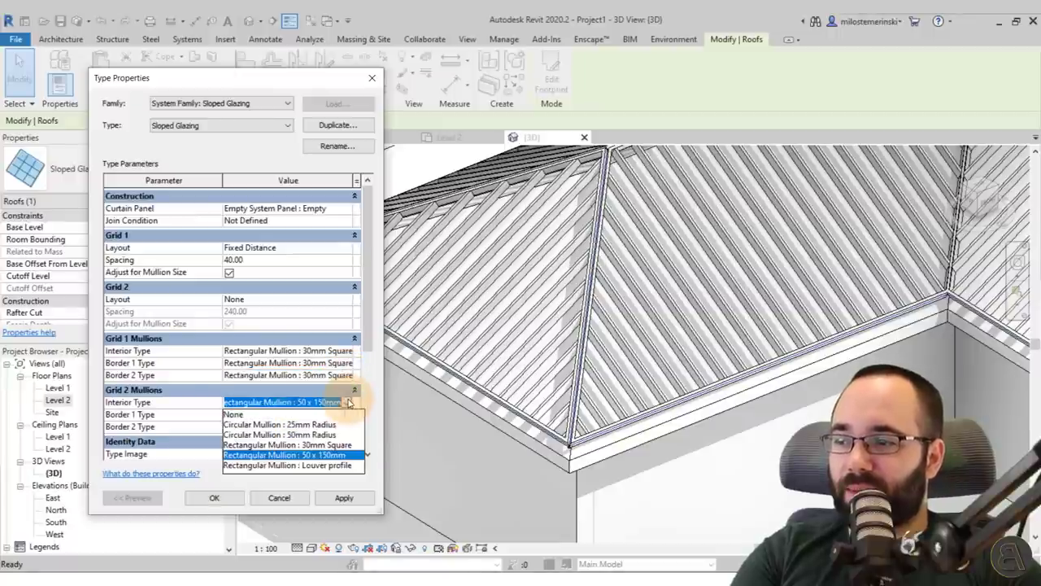
left_click(287, 444)
left_click(326, 414)
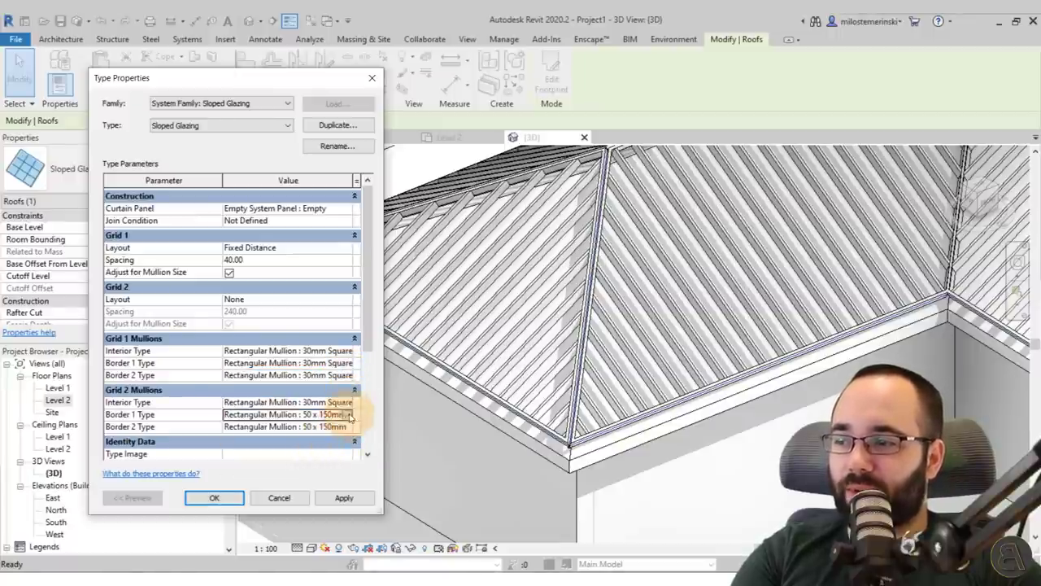
left_click(347, 414)
left_click(329, 466)
left_click(325, 426)
left_click(348, 426)
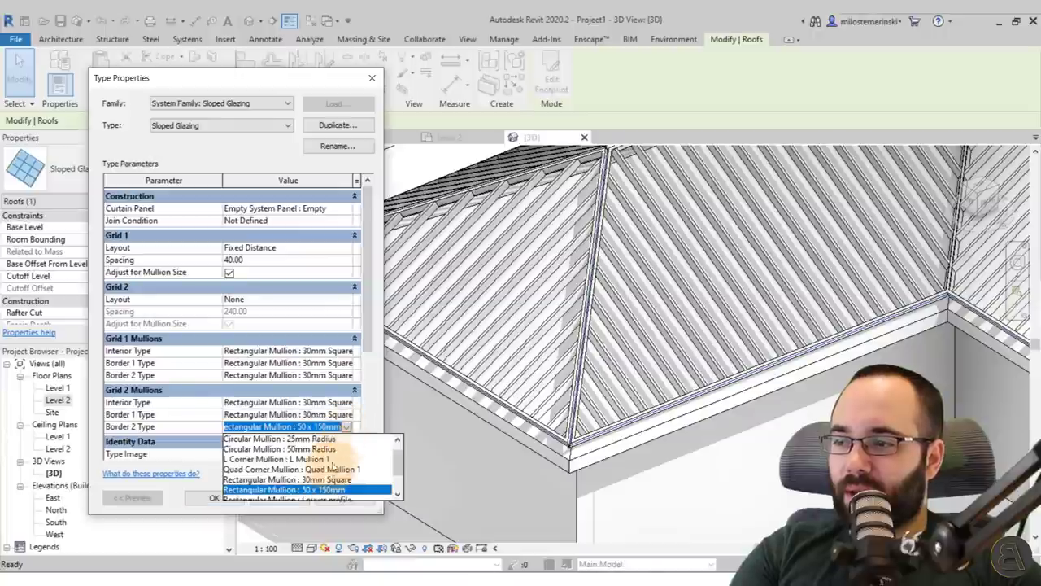
left_click(326, 480)
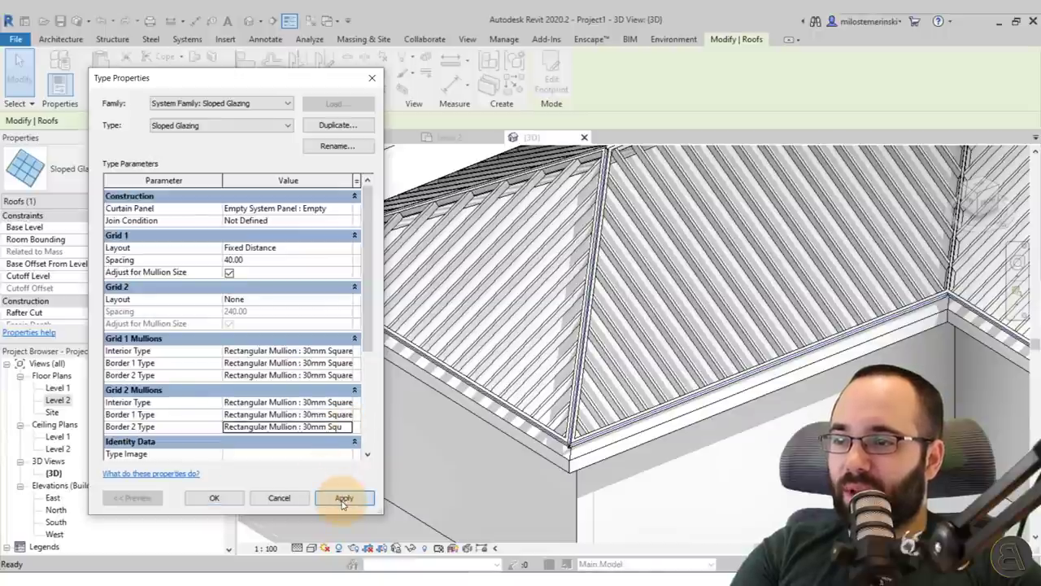
left_click(342, 498)
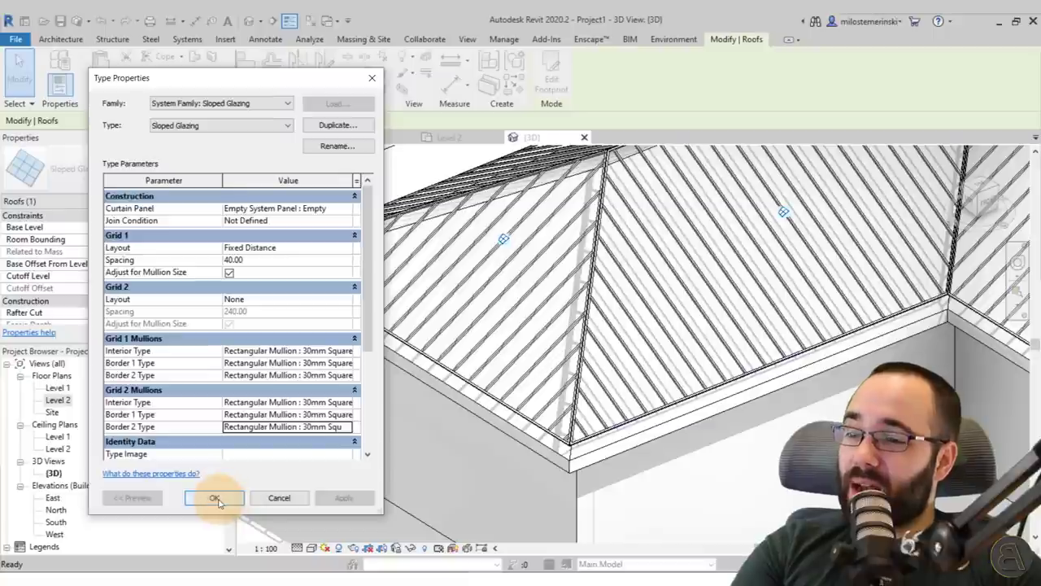
left_click(214, 497)
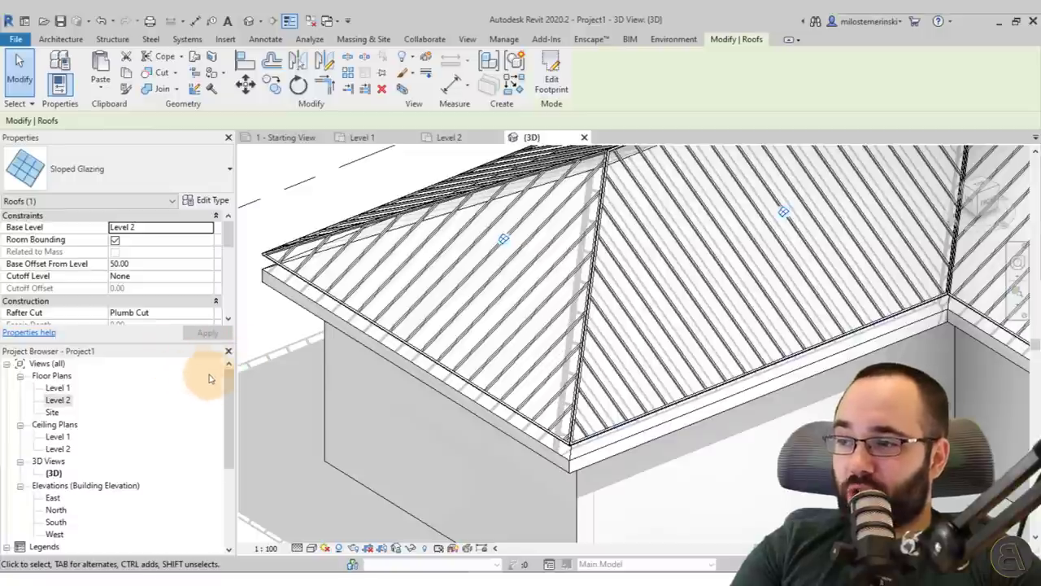
From Families > Curtain Wall Mullions in the Project Browser, open Rectangular Mullion 30mm Square's type properties.
left_click_drag(228, 386, 220, 460)
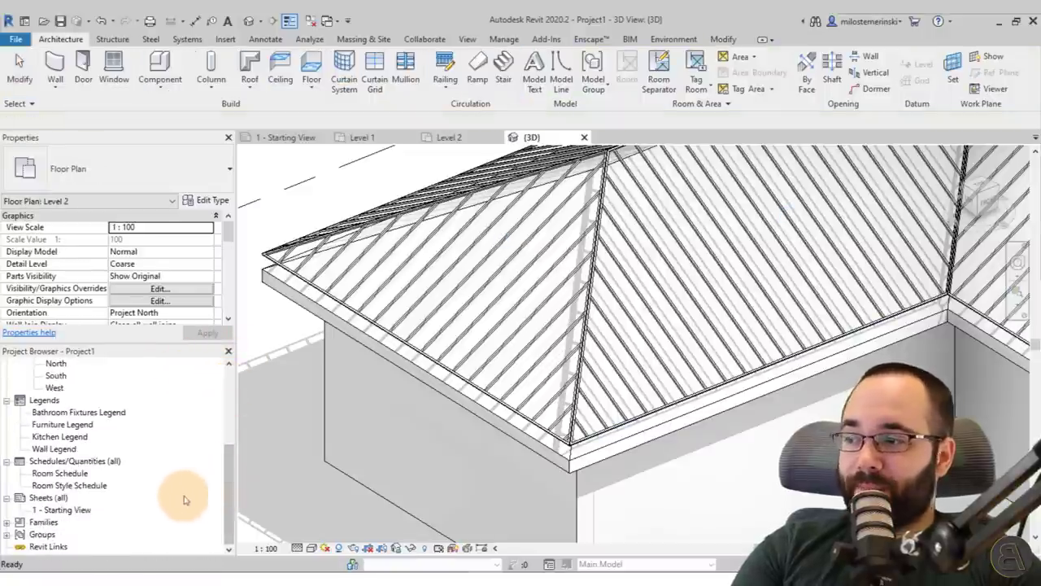
left_click(7, 522)
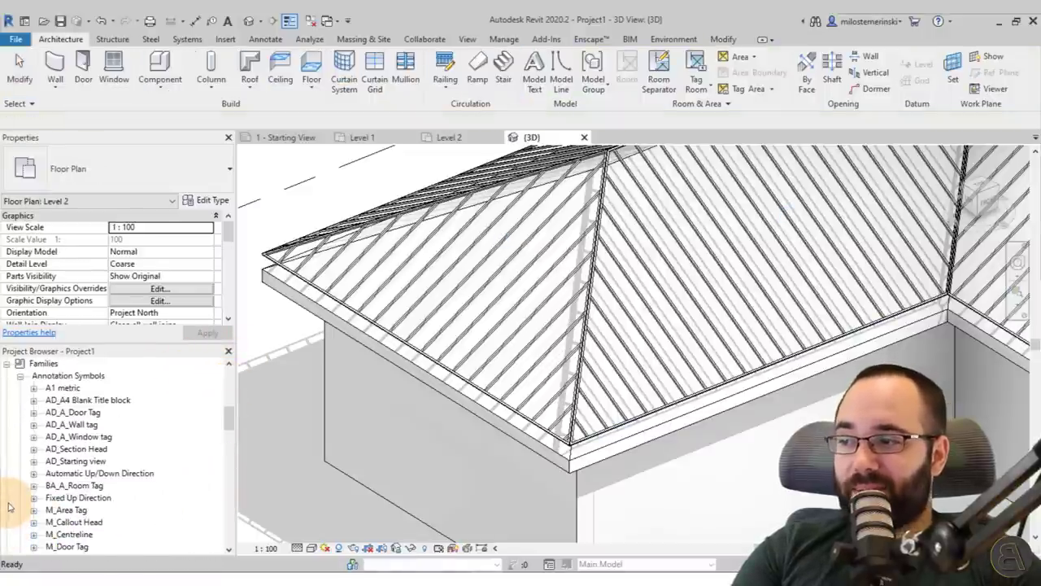
left_click(20, 376)
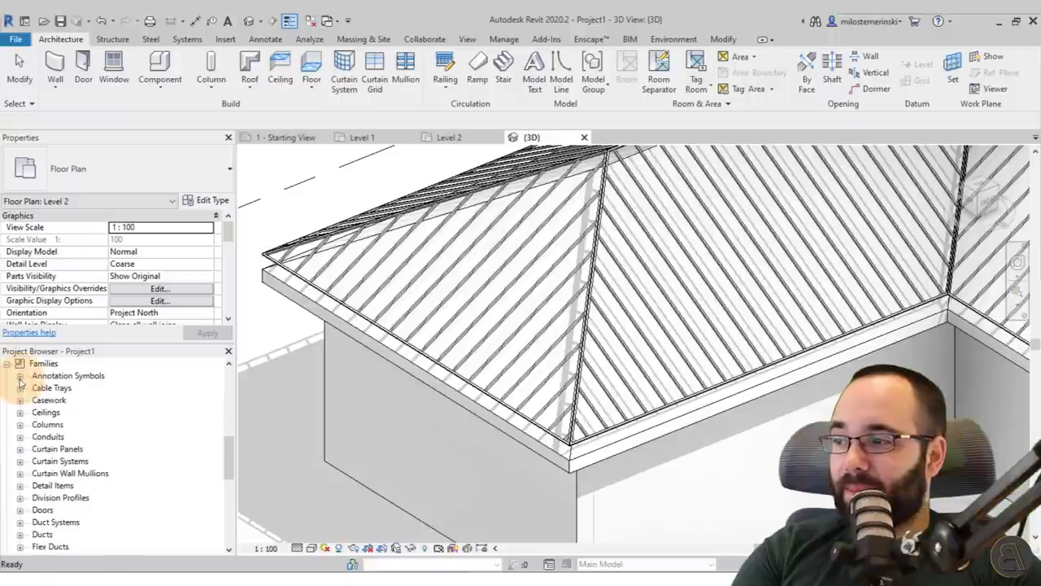
left_click(20, 474)
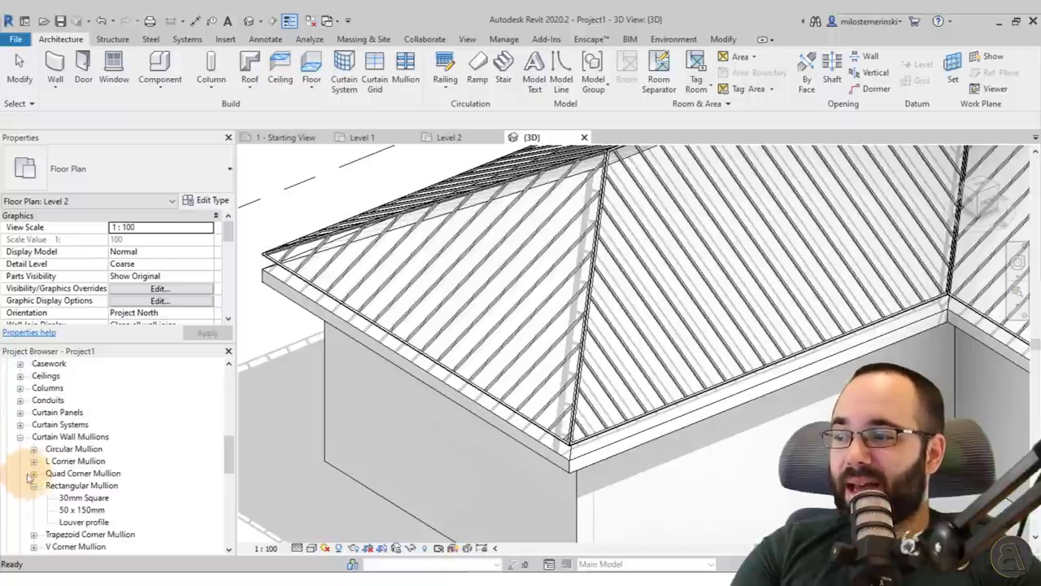
double_click(81, 497)
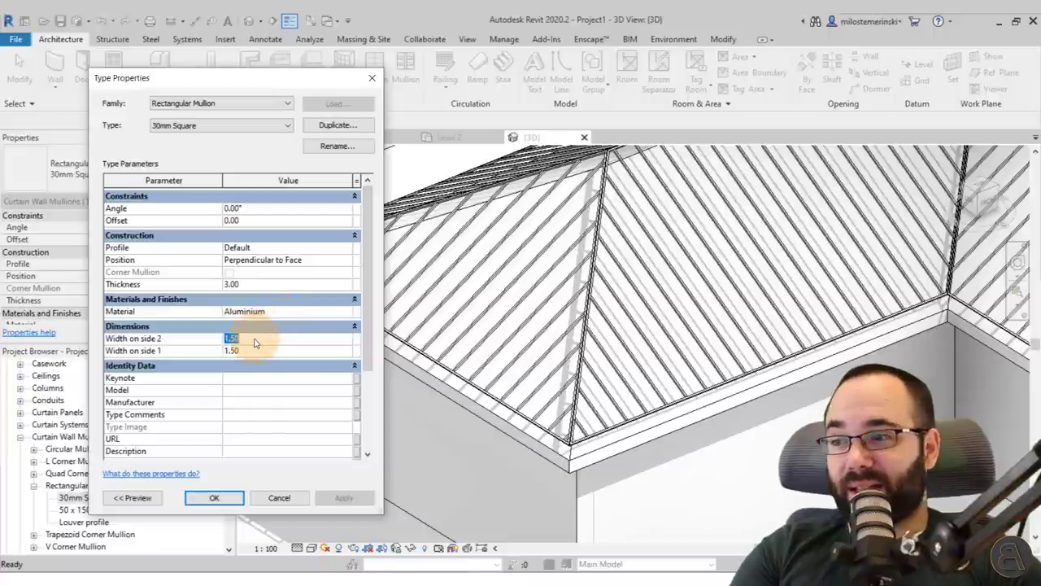
Set Width on side 1 and side 2 of the 30mm Square mullion to 0.50 and apply.
left_click_drag(254, 339, 234, 340)
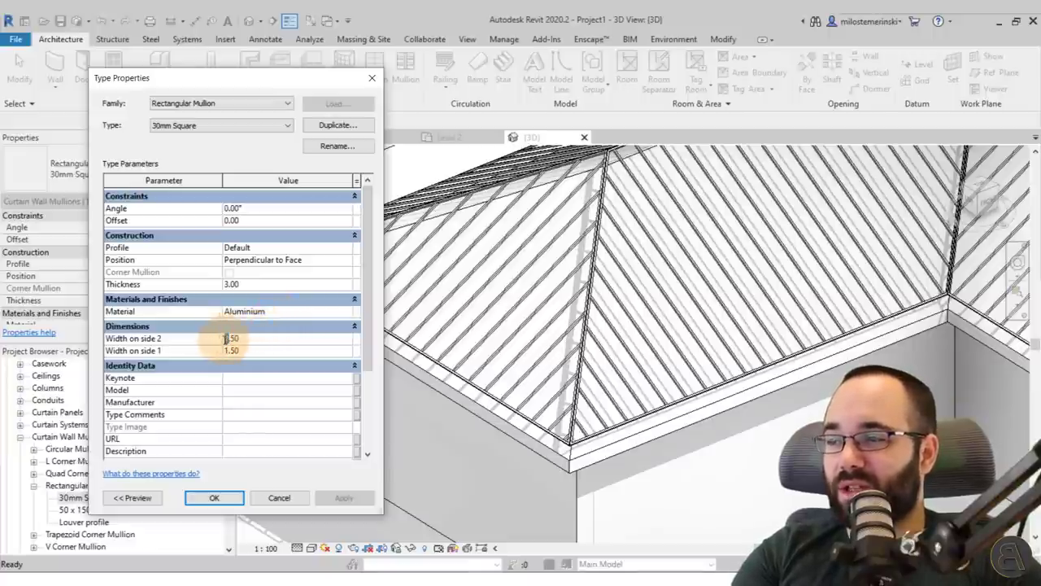
left_click(230, 351)
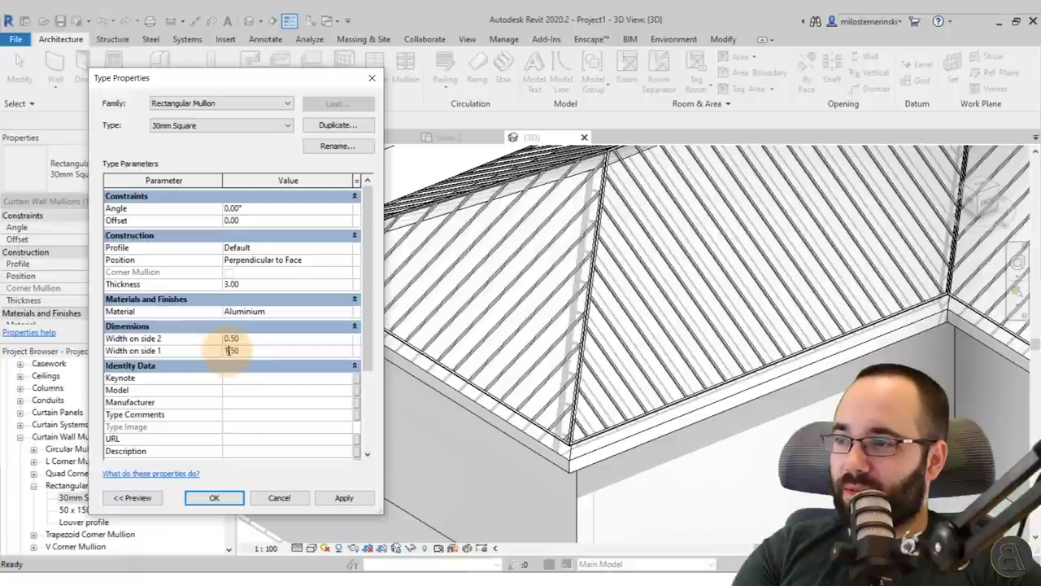
left_click(358, 497)
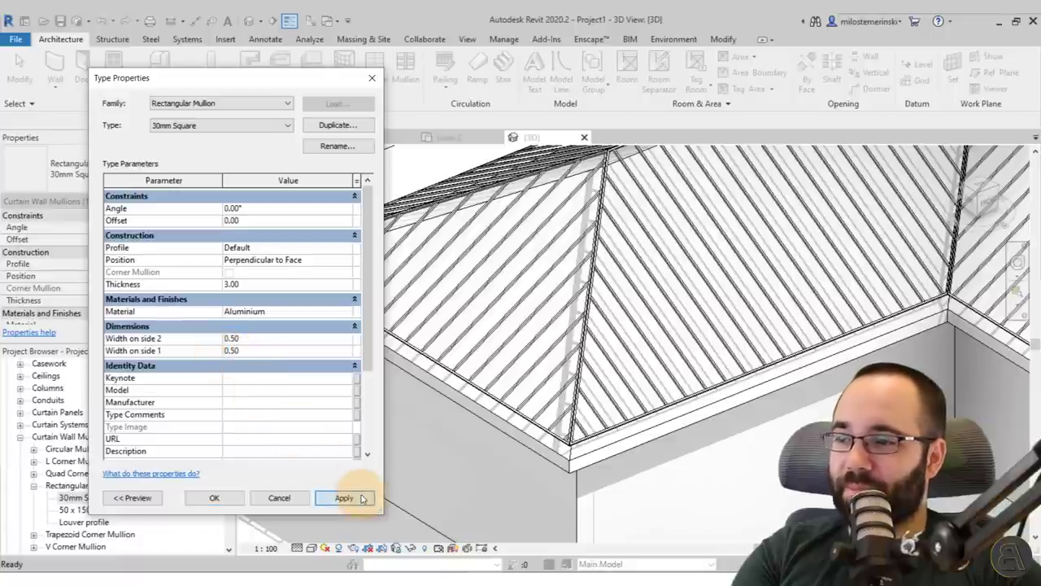
left_click(218, 500)
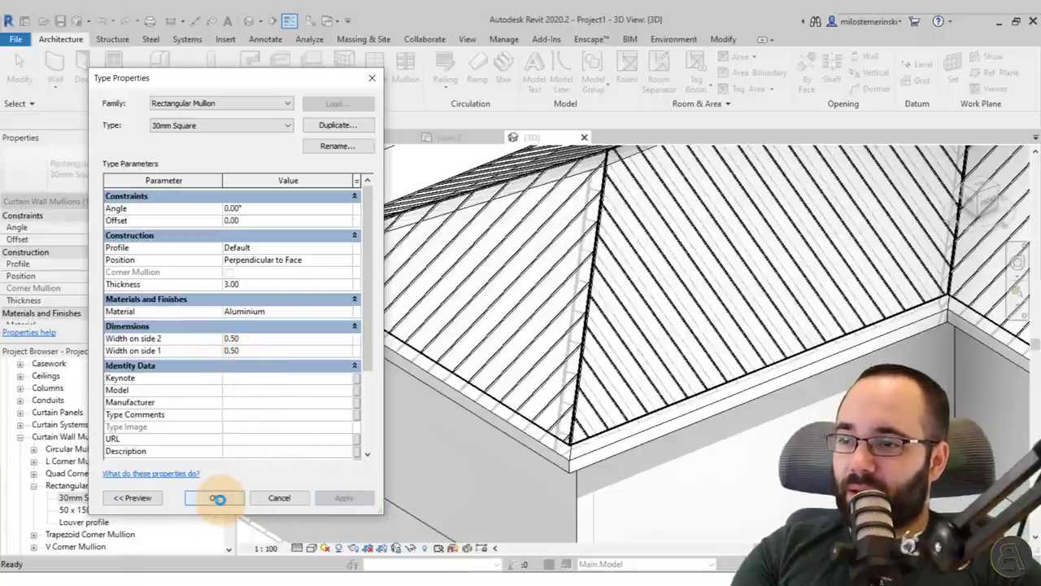
Deselect the mullion, select the Sloped Glazing roof edge, and open its Edit Type properties.
scroll(558, 441, "up", 6)
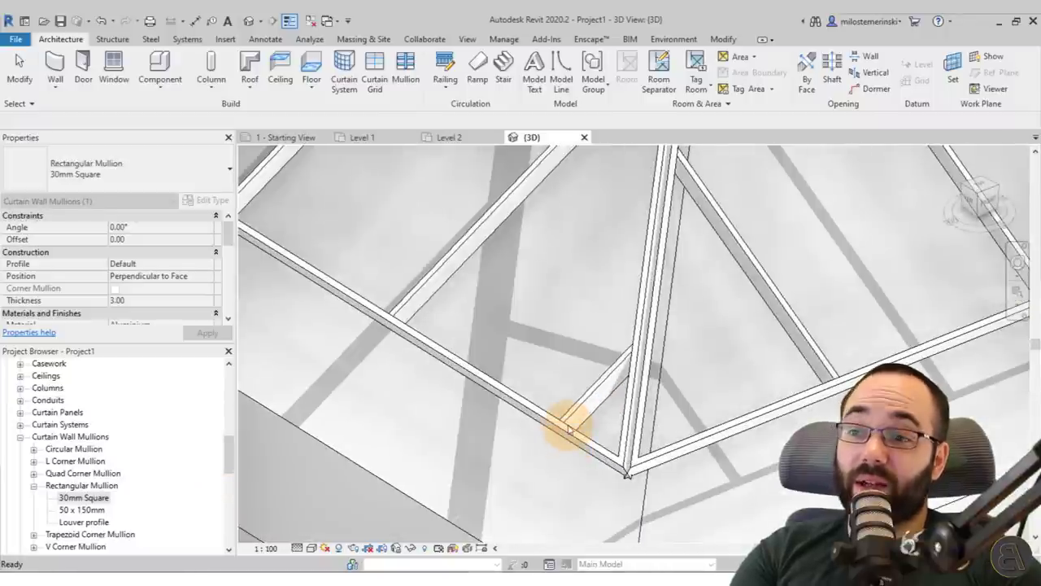
scroll(569, 429, "down", 5)
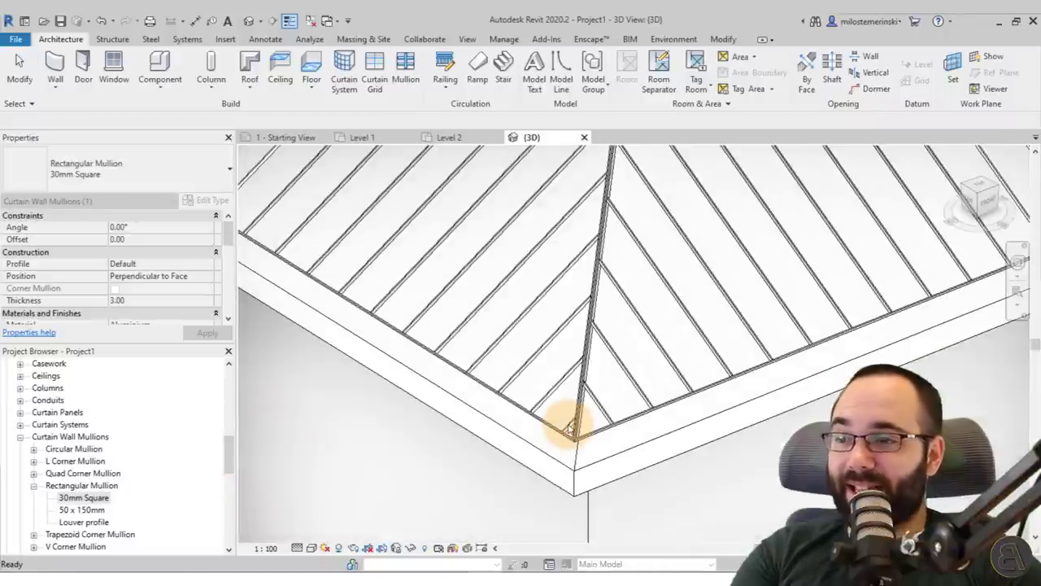
key("Escape")
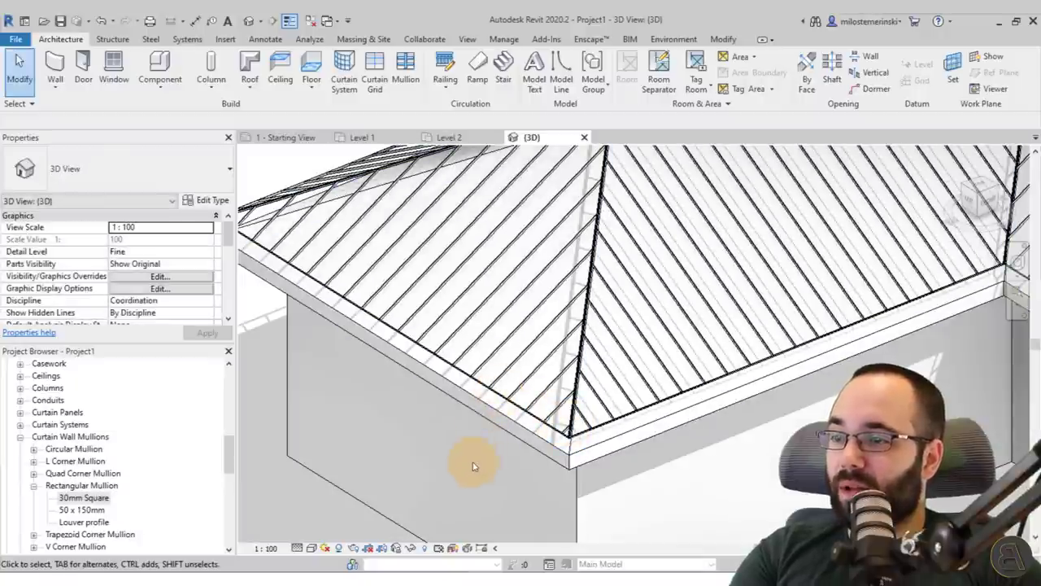
scroll(472, 468, "up", 3)
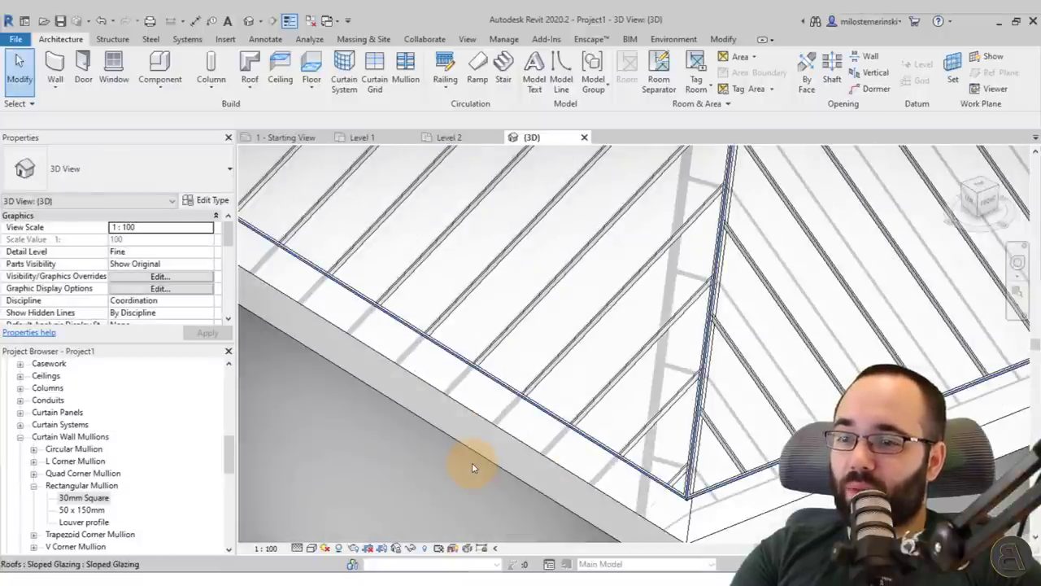
scroll(488, 468, "down", 4)
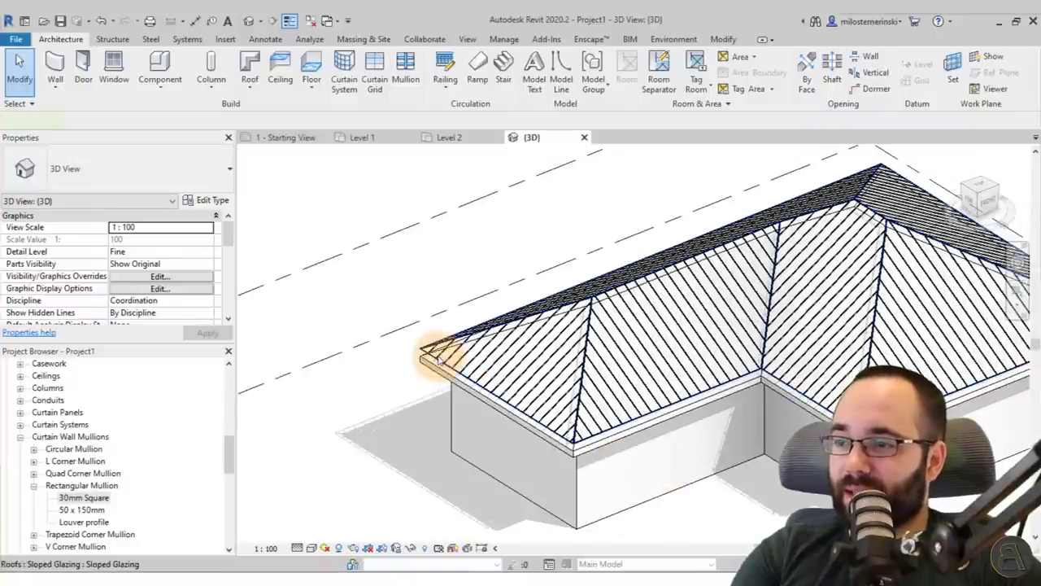
left_click(438, 358)
left_click(205, 201)
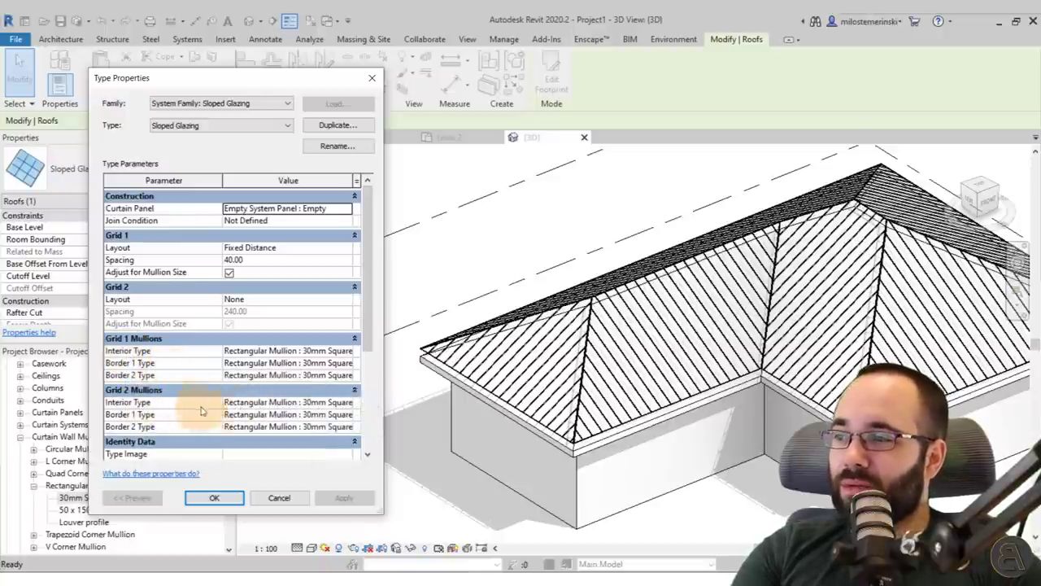
Set Grid 2 Border 1 and Border 2 mullions to None, apply, and delete the orphaned mullions.
left_click(326, 414)
left_click(348, 414)
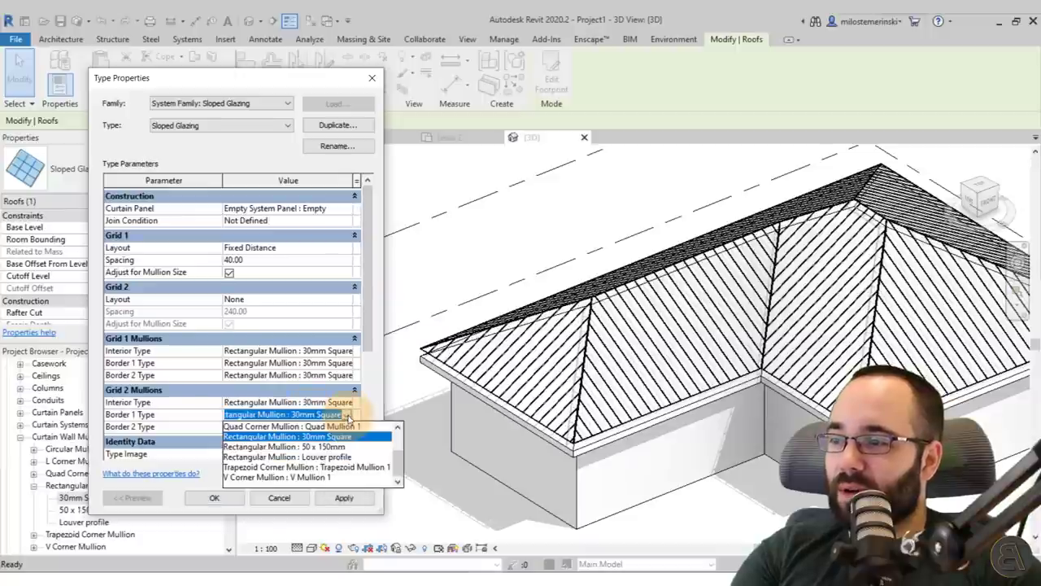
scroll(341, 439, "up", 2)
left_click(341, 426)
left_click(348, 426)
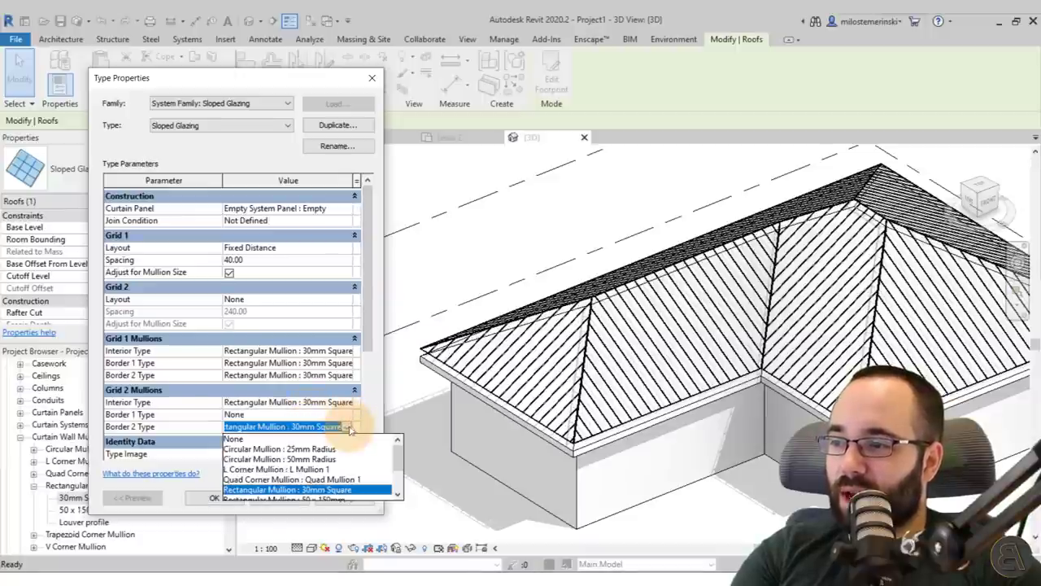
left_click(244, 439)
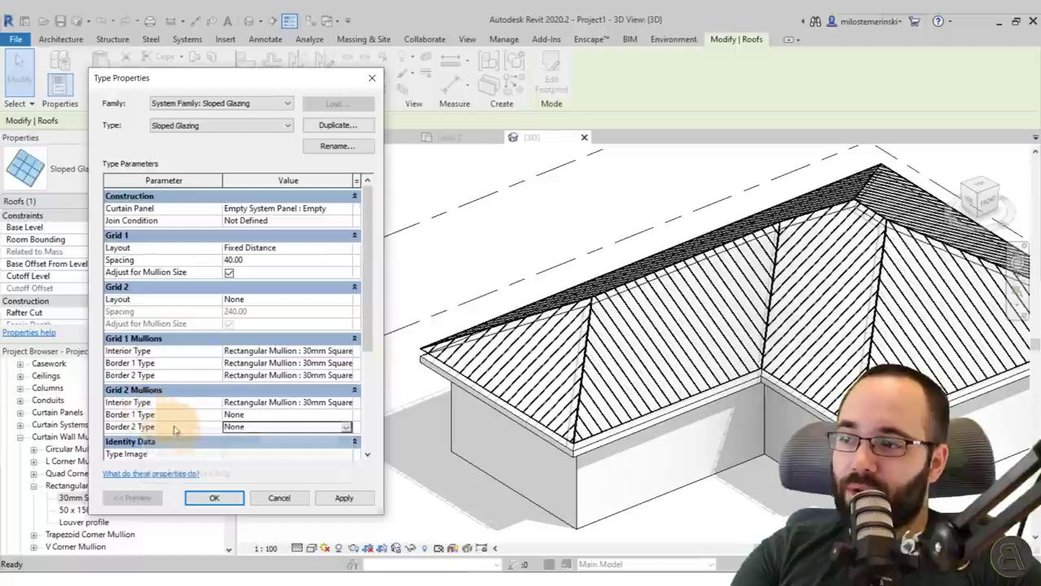
left_click(343, 499)
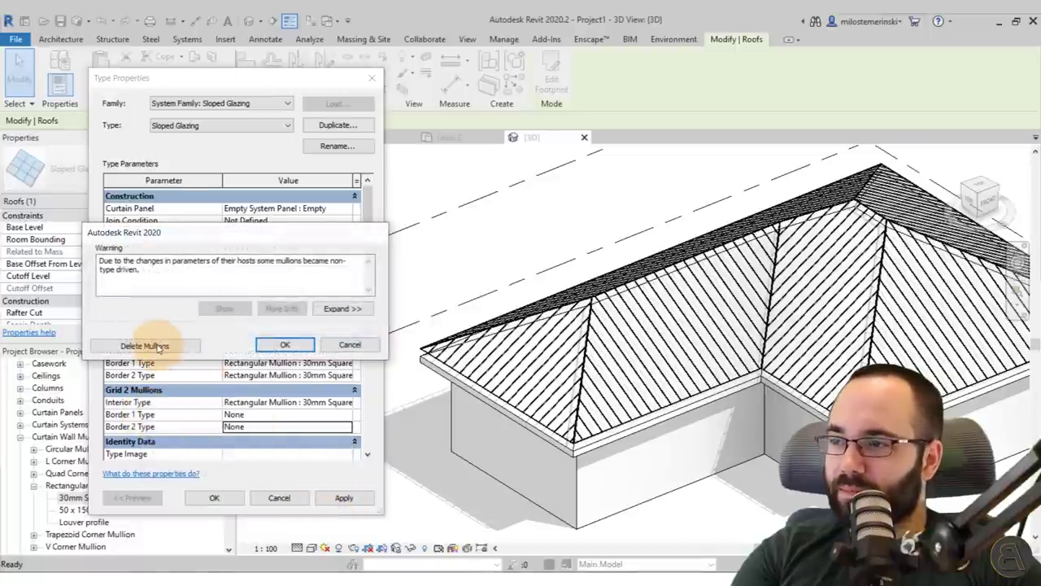
left_click(151, 344)
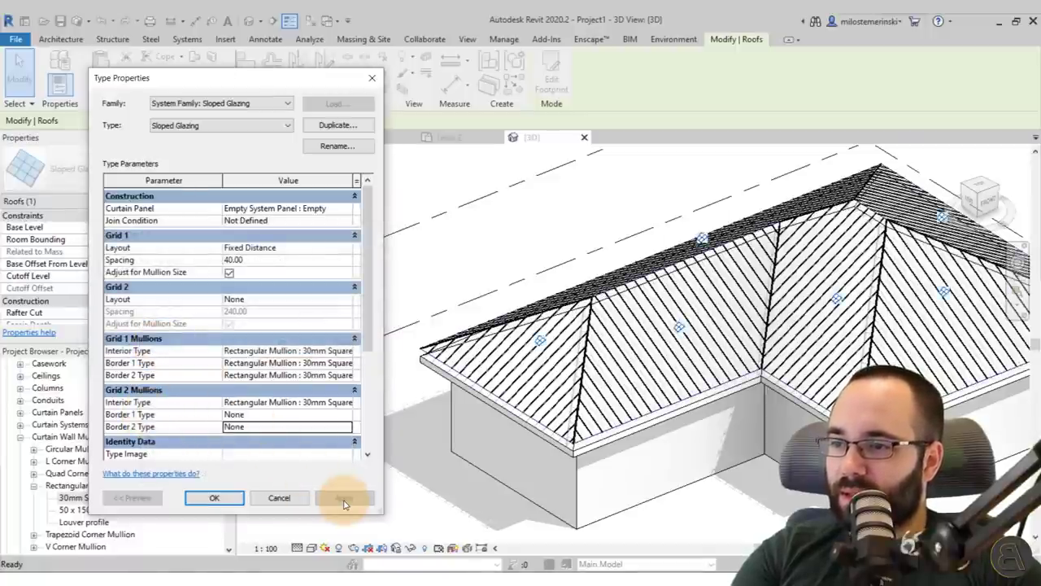
Close Type Properties, reselect the Sloped Glazing roof, and edit its 50.00 Base Offset From Level.
left_click(276, 498)
left_click(483, 510)
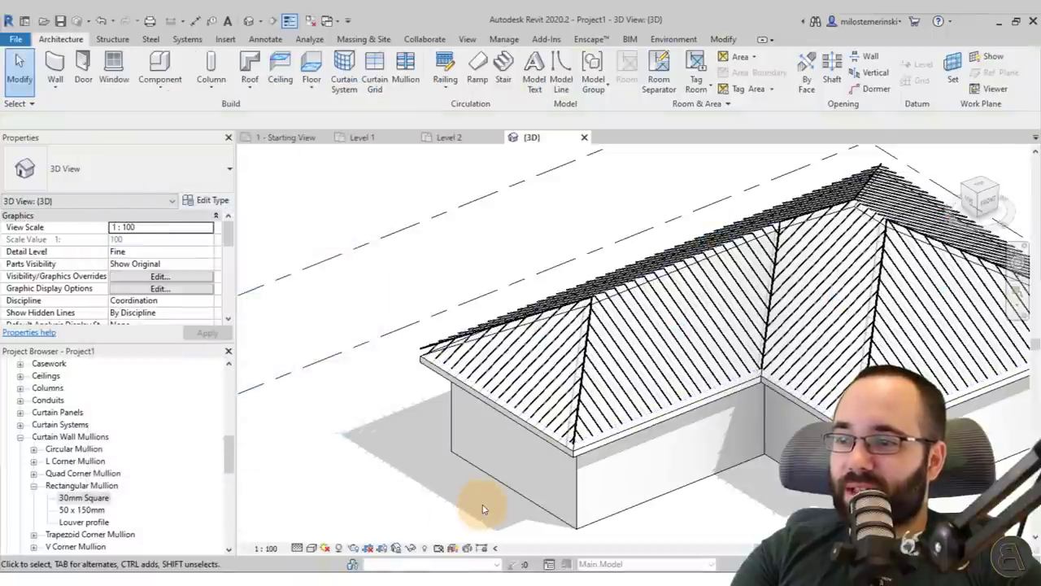
scroll(479, 507, "up", 4)
middle_click_drag(483, 509, 567, 365)
scroll(484, 504, "down", 4)
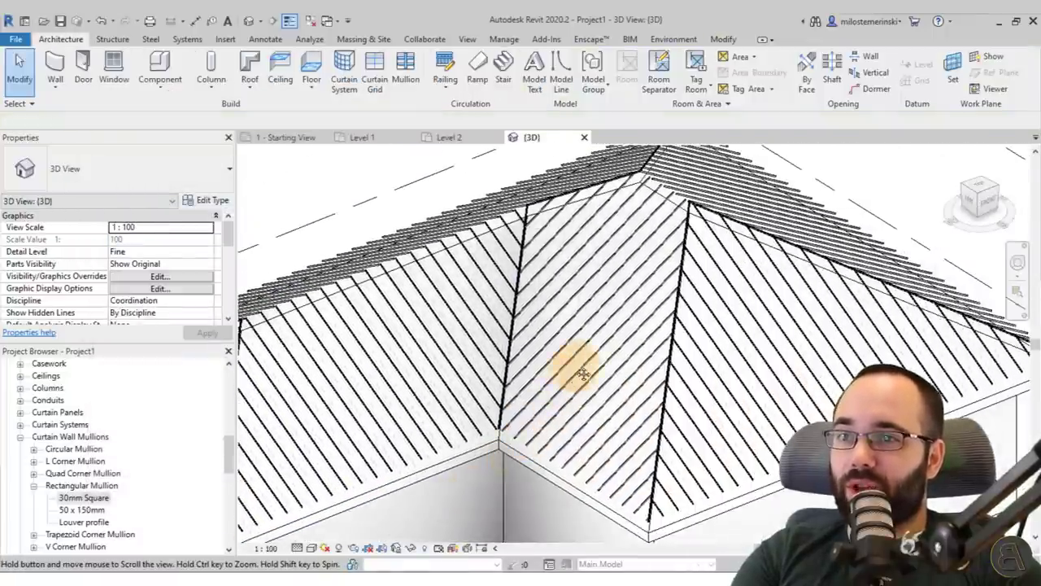
scroll(586, 364, "down", 5)
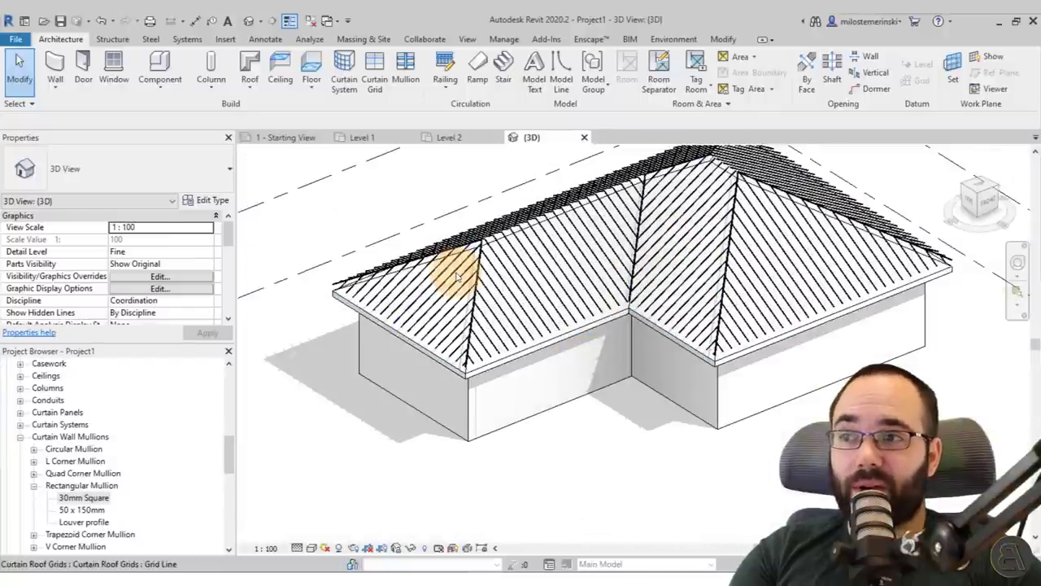
left_click(480, 240)
left_click(145, 263)
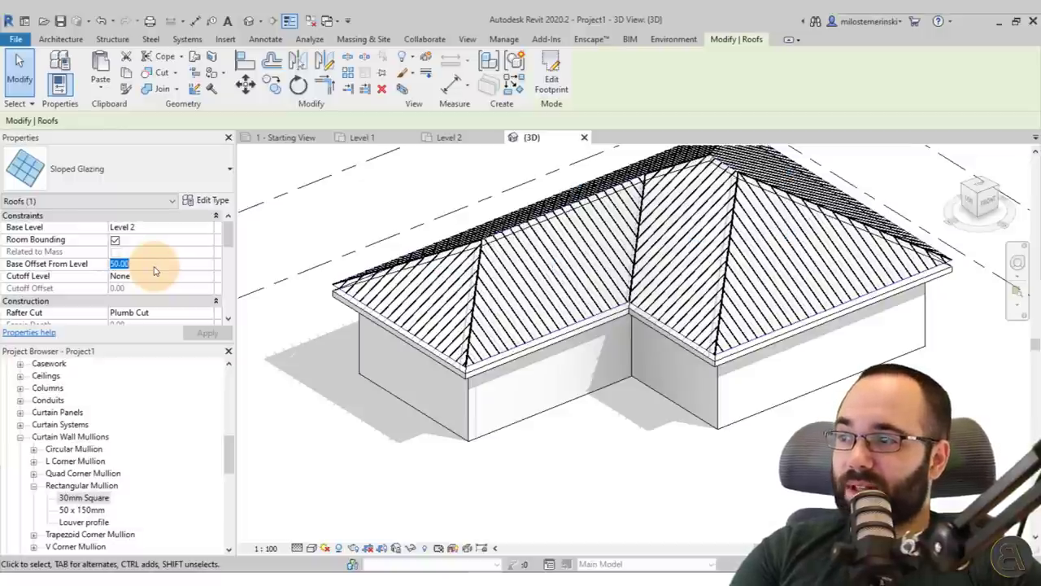
Try a Base Offset From Level of 23 on the Sloped Glazing roof.
type("3")
key("Return")
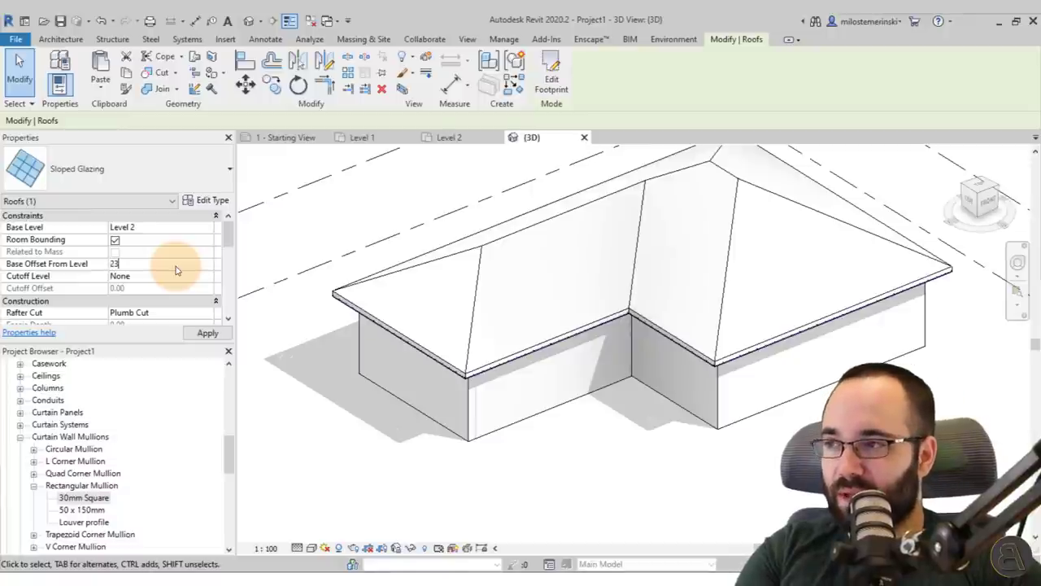
key("Return")
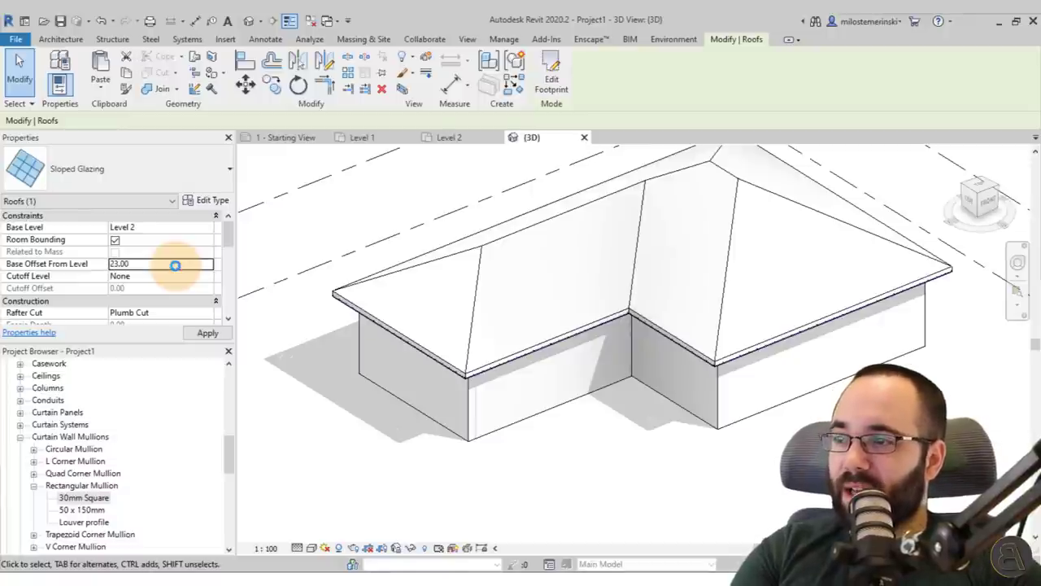
Check the wall corner under the eave, apply a 24.00 base offset, and deselect the roof.
scroll(360, 348, "up", 5)
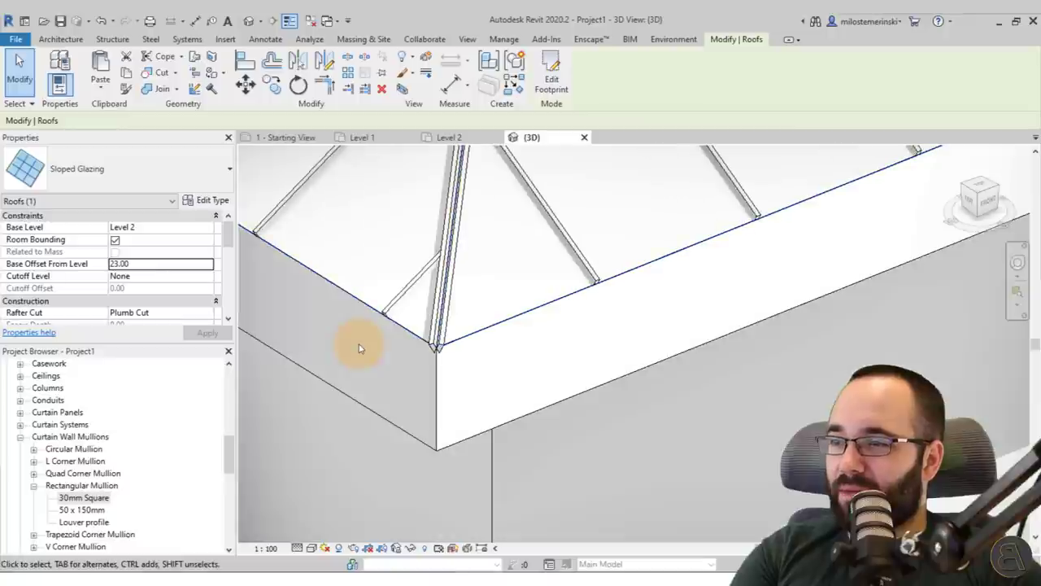
scroll(361, 348, "up", 2)
middle_click_drag(360, 347, 362, 345, "shift")
scroll(366, 350, "up", 3)
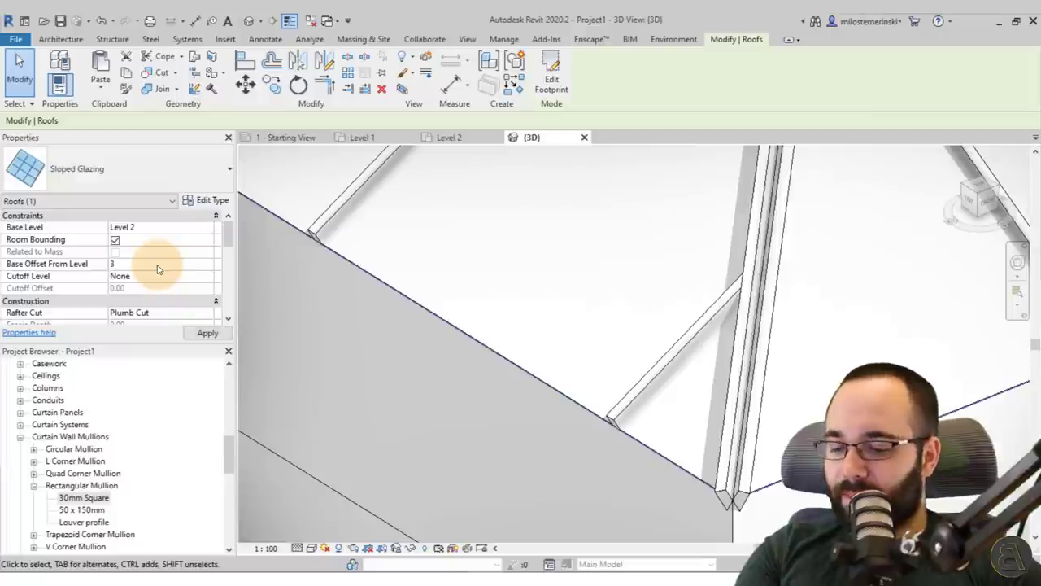
left_click(194, 339)
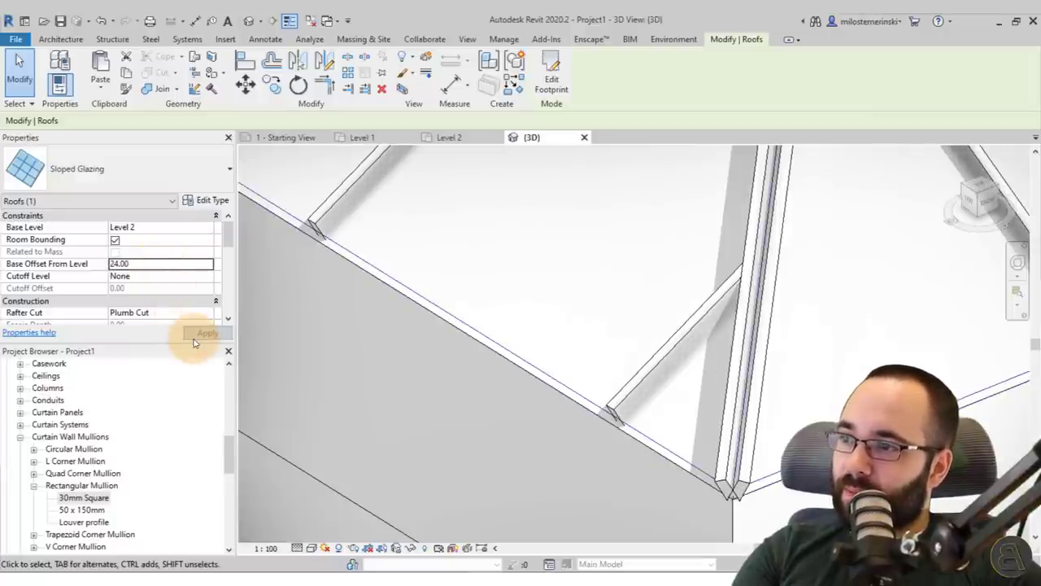
scroll(604, 366, "down", 3)
scroll(604, 367, "up", 4)
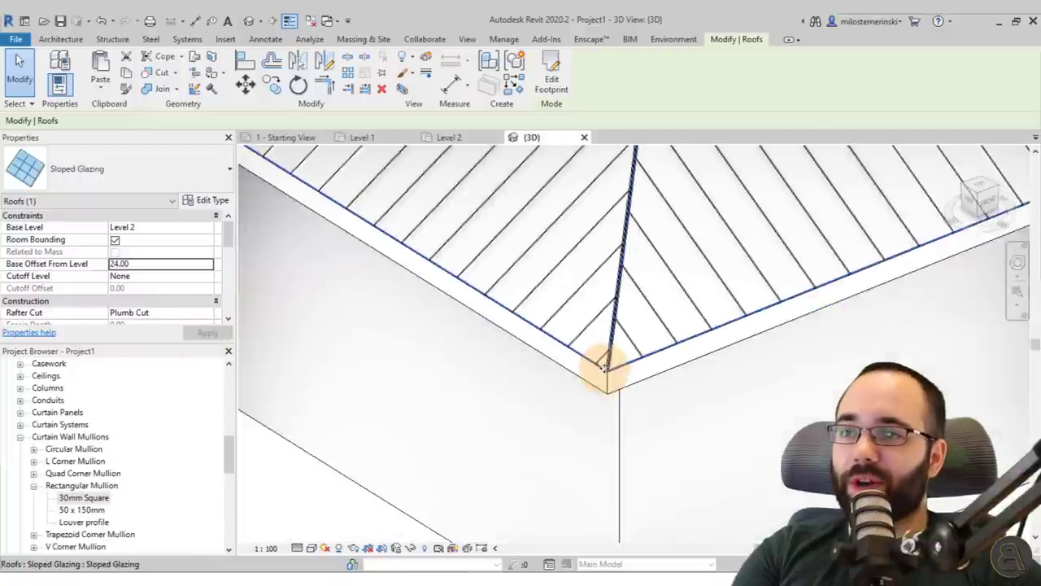
scroll(605, 367, "down", 5)
key("Escape")
scroll(781, 443, "up", 1)
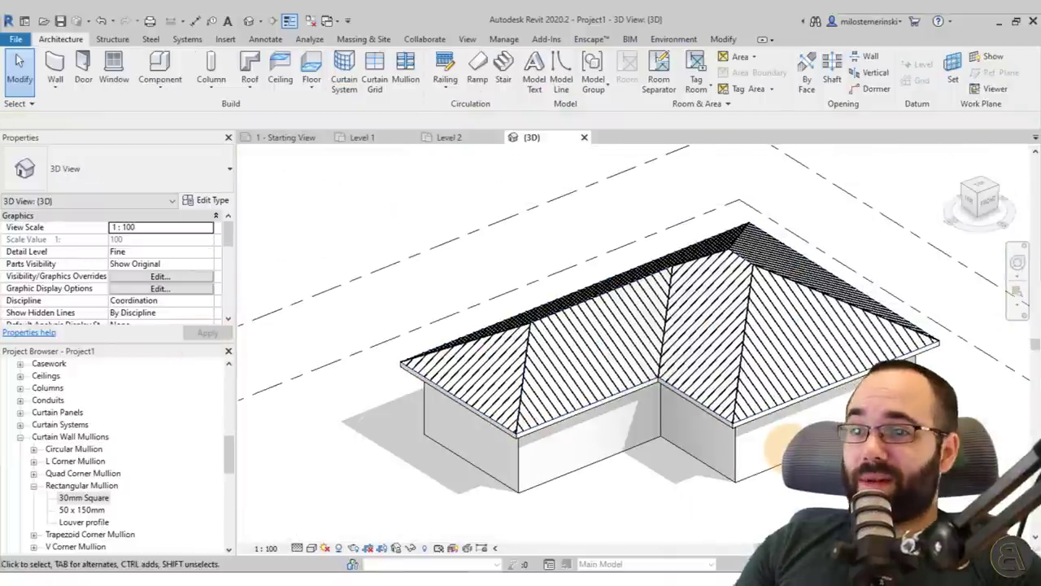
Reselect the Sloped Glazing roof and set its Base Offset From Level to 25.
middle_click_drag(781, 444, 553, 376, "shift")
scroll(554, 377, "up", 5)
scroll(555, 376, "up", 2)
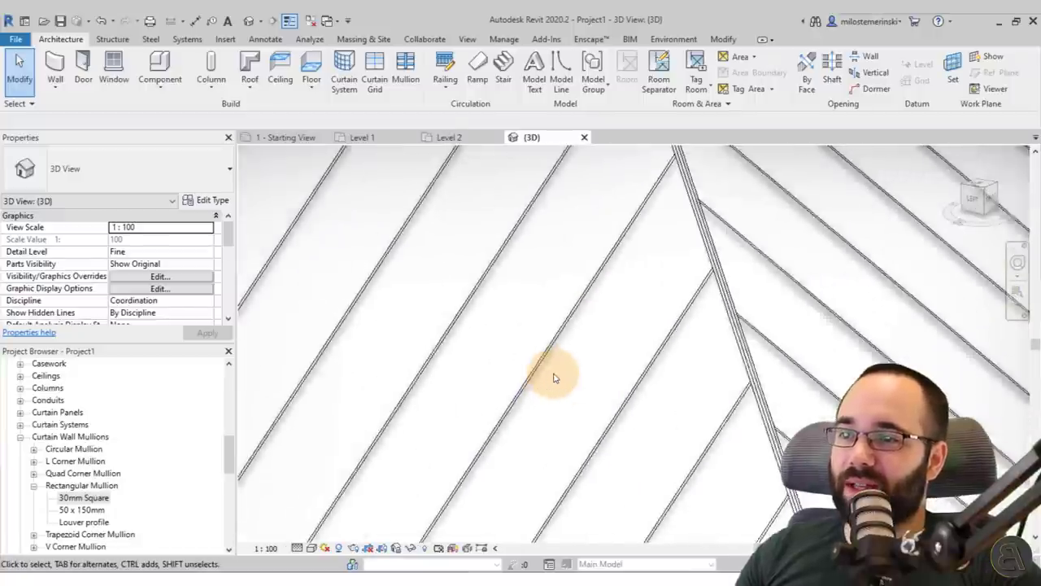
left_click(720, 206)
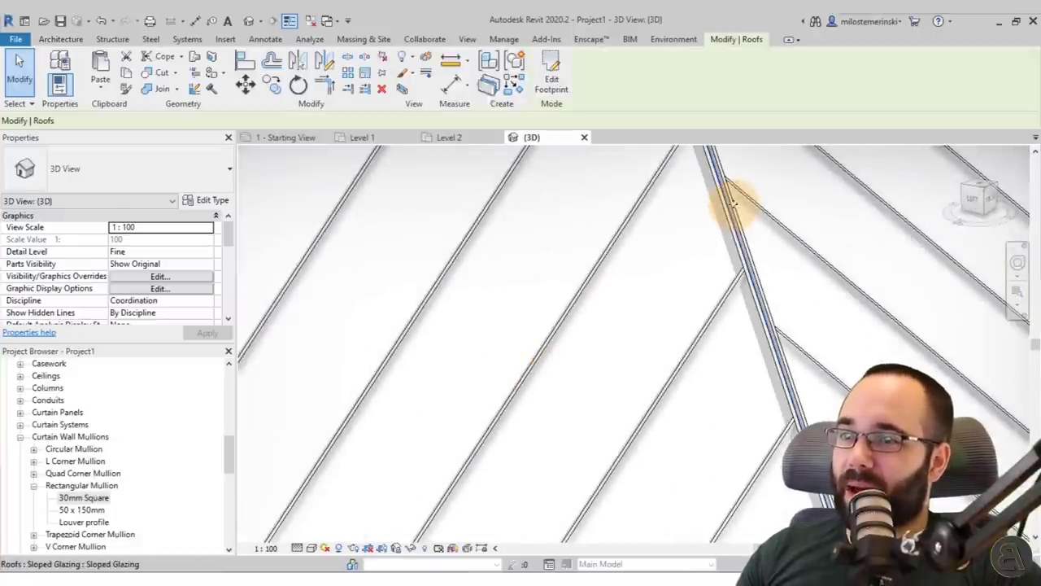
left_click(162, 268)
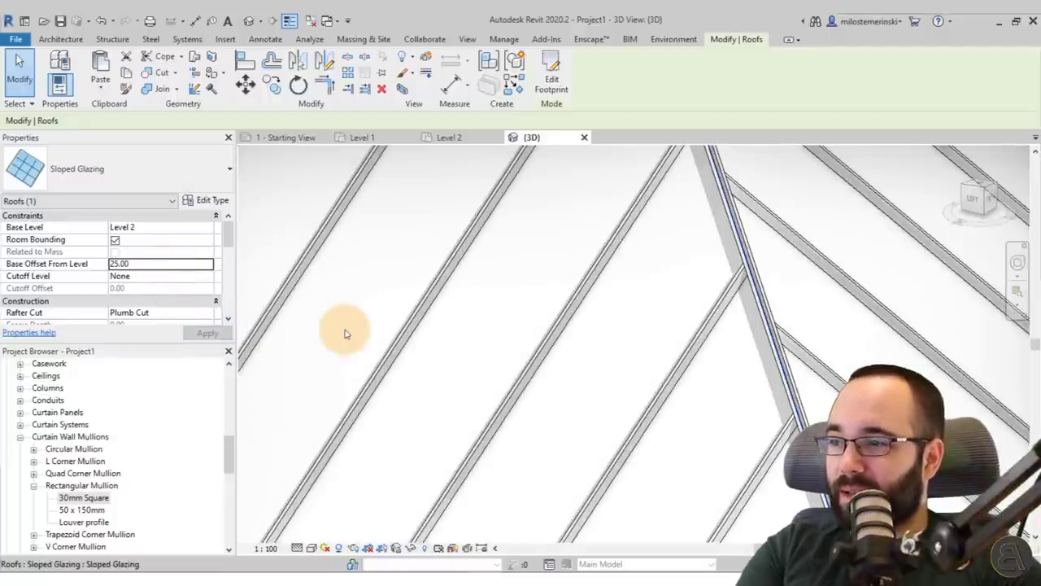
scroll(345, 333, "down", 3)
scroll(345, 330, "down", 4)
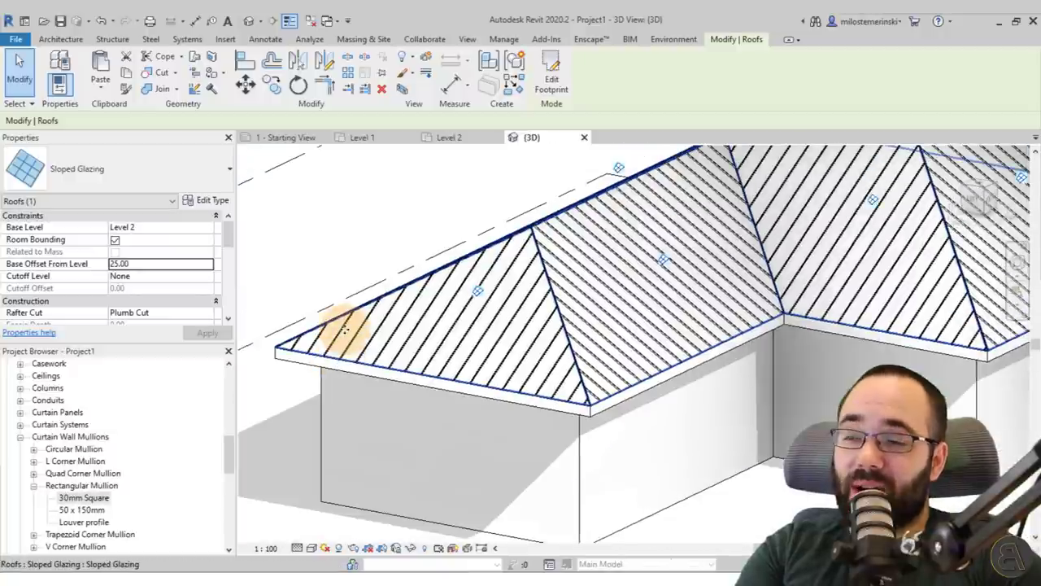
scroll(651, 416, "down", 2)
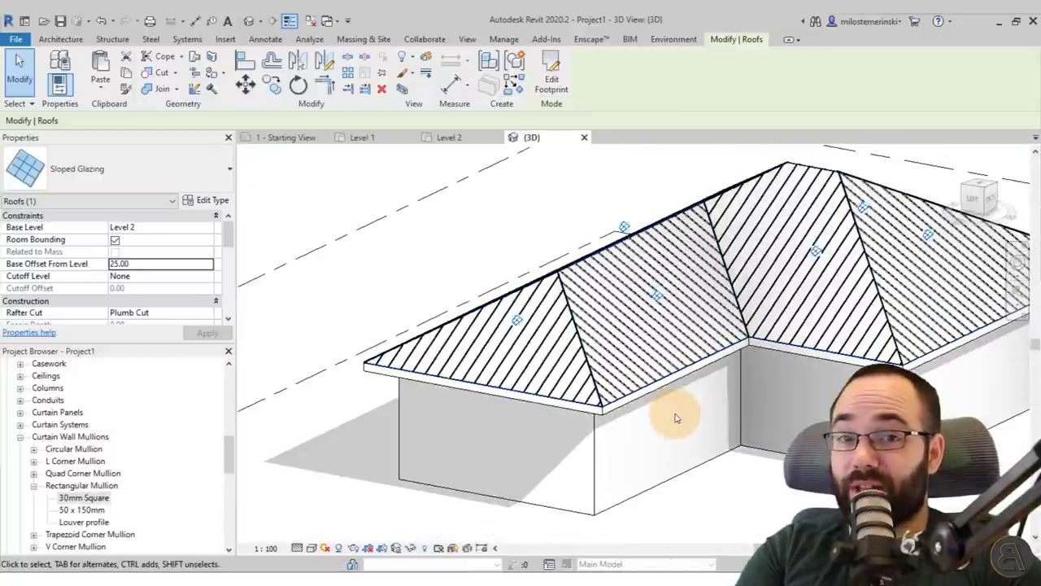
scroll(675, 418, "down", 2)
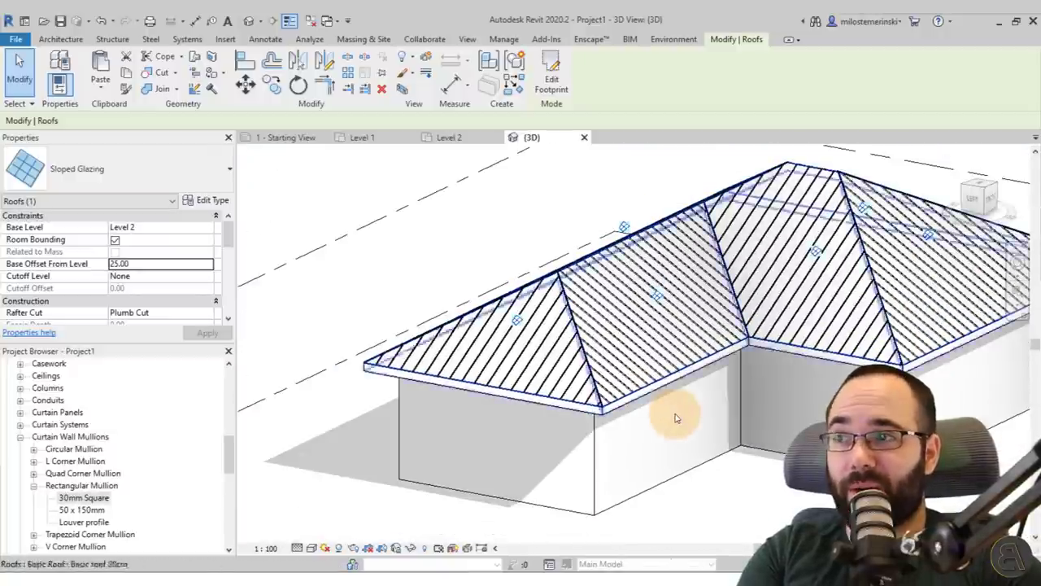
Draw a north-south building section through the house in the Level 1 floor plan.
left_click(363, 139)
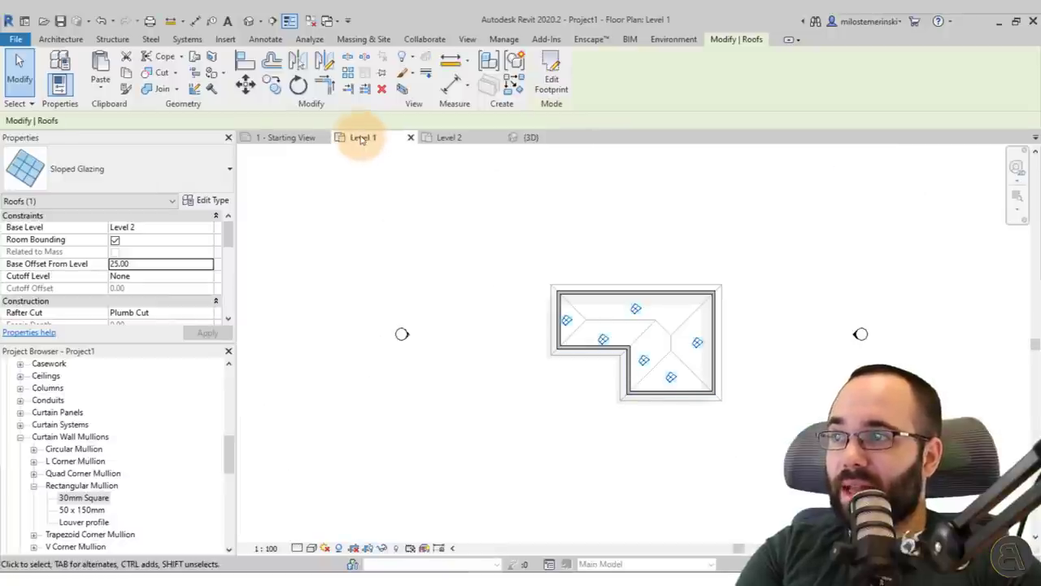
left_click(273, 20)
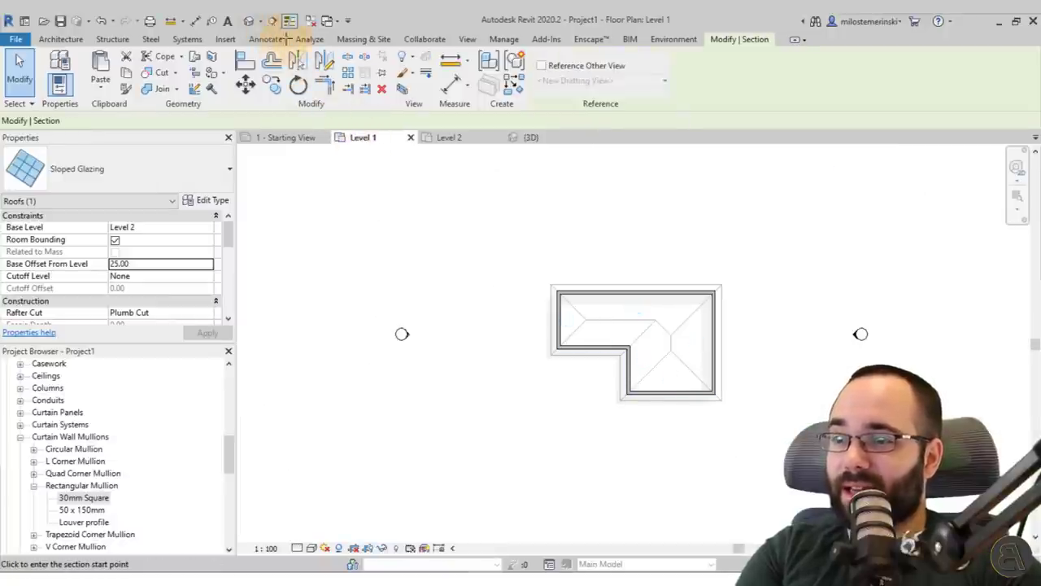
left_click(600, 255)
left_click(601, 382)
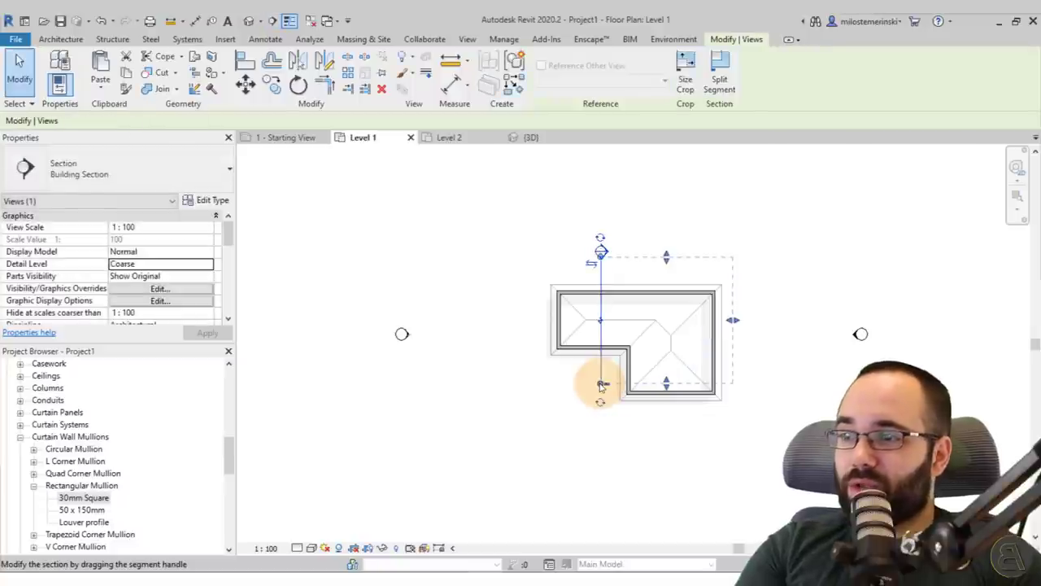
key("Escape")
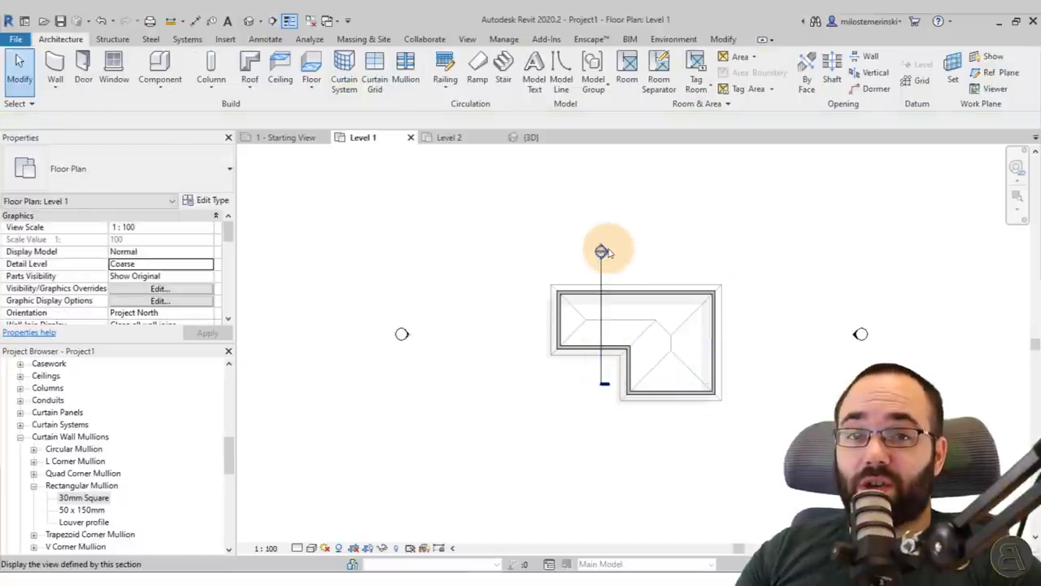
In Section 1, move the sloped glazing from its lower corner down onto the basic roof edge.
double_click(602, 252)
scroll(608, 253, "up", 4)
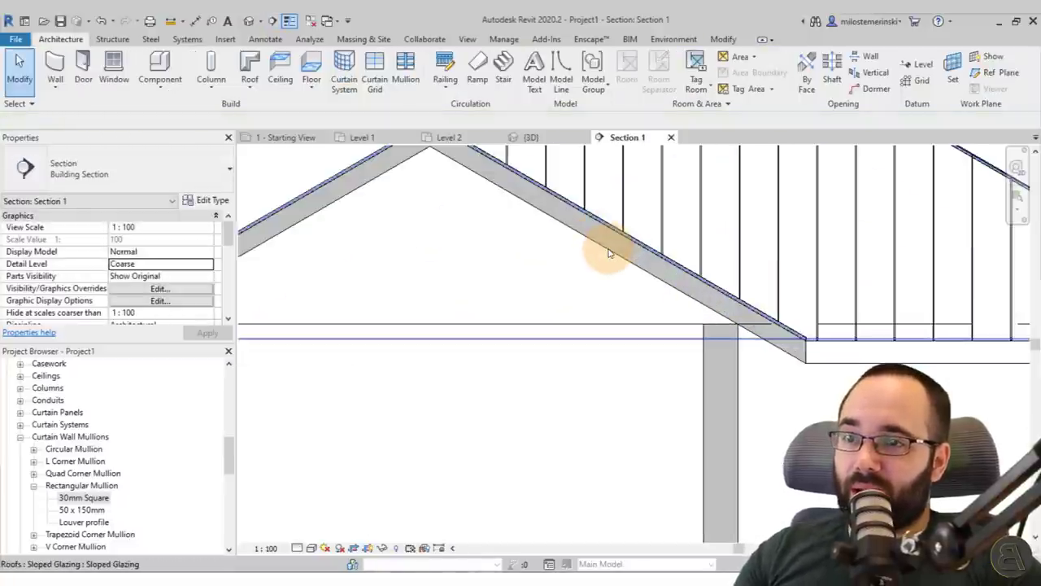
scroll(610, 254, "up", 5)
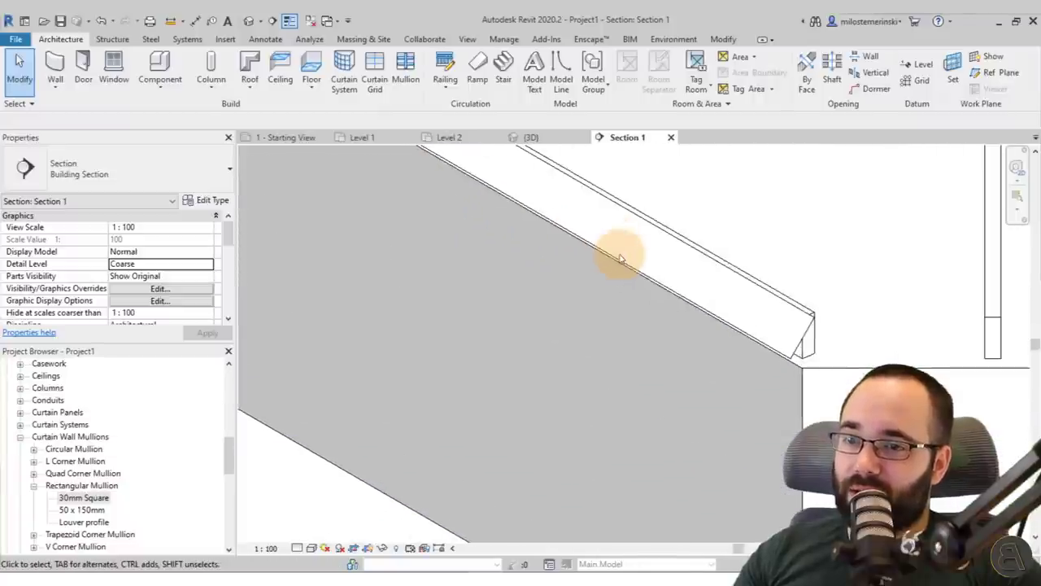
scroll(767, 333, "up", 3)
left_click(810, 350)
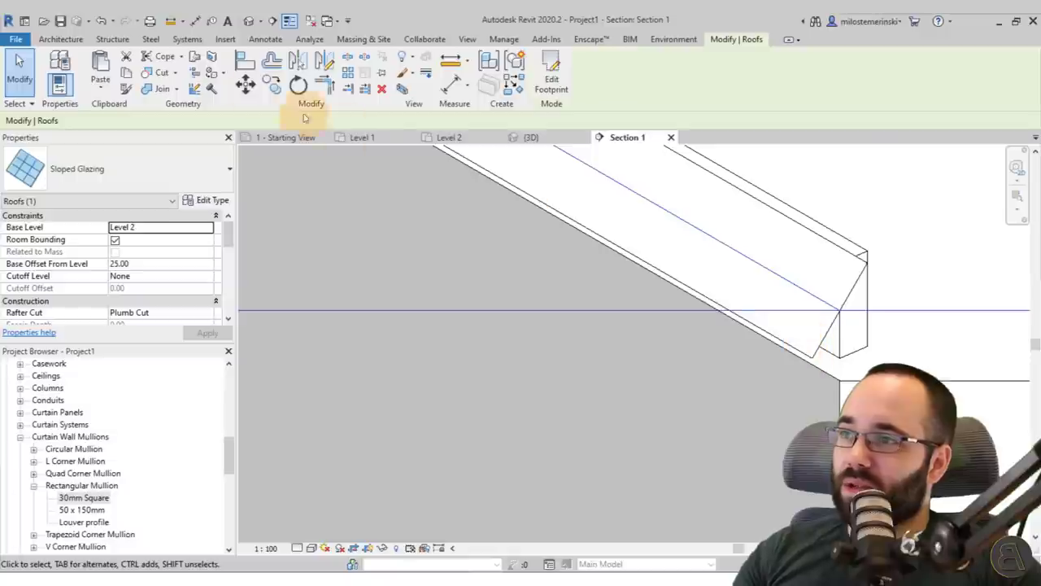
left_click(245, 83)
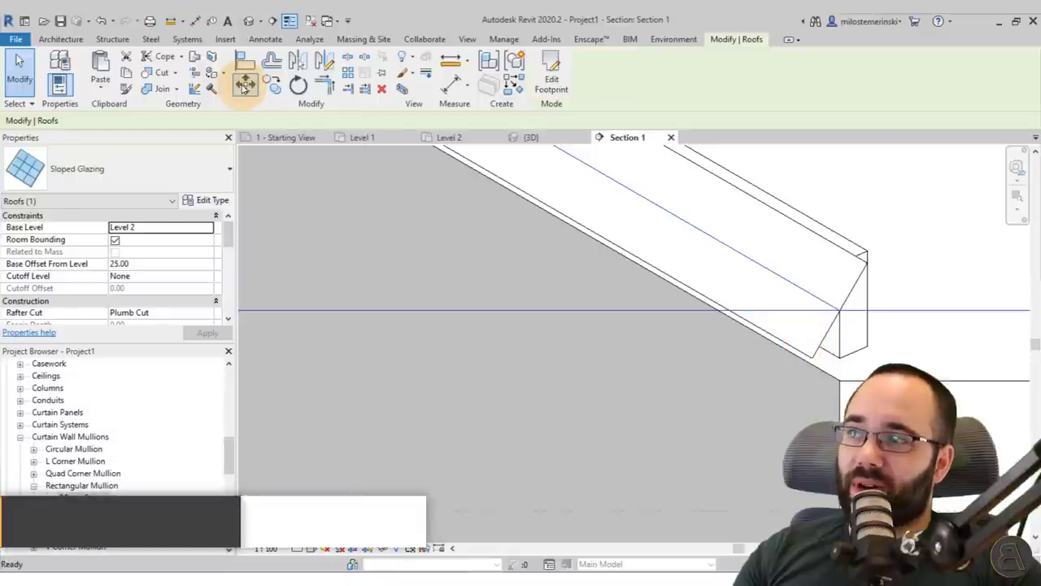
left_click(814, 353)
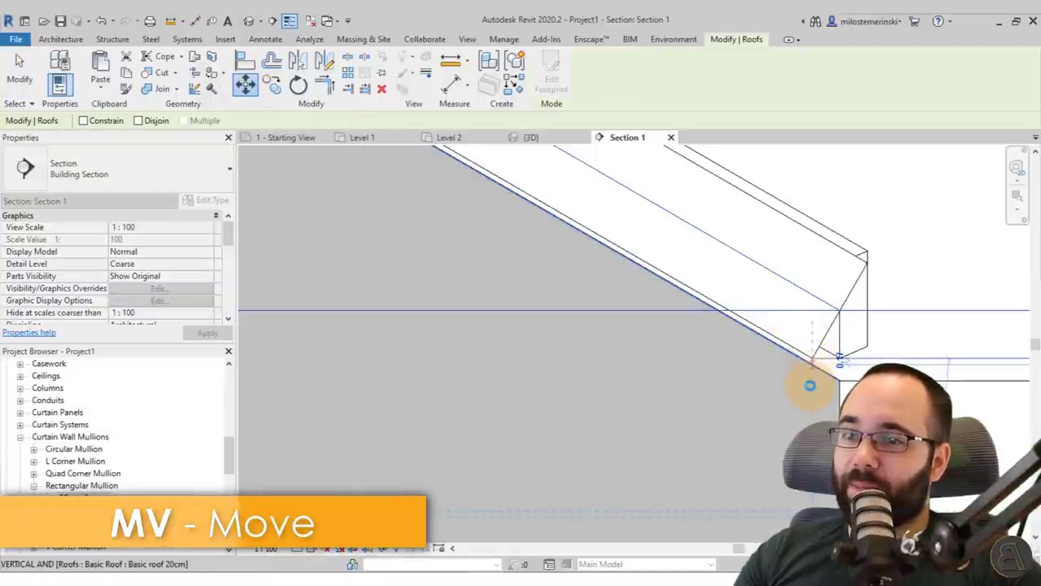
left_click(810, 385)
scroll(810, 387, "down", 3)
key("Escape")
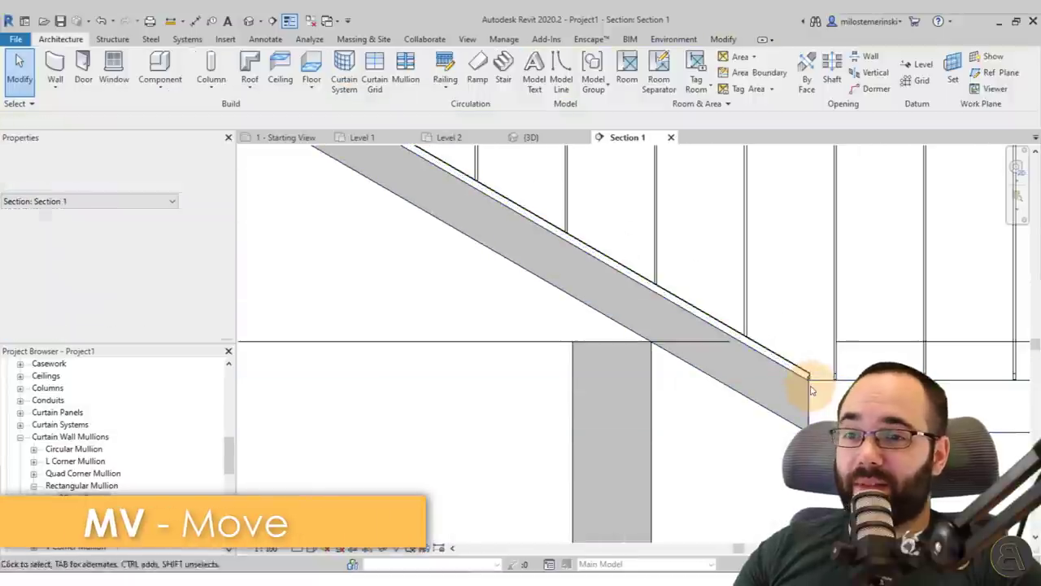
left_click(530, 137)
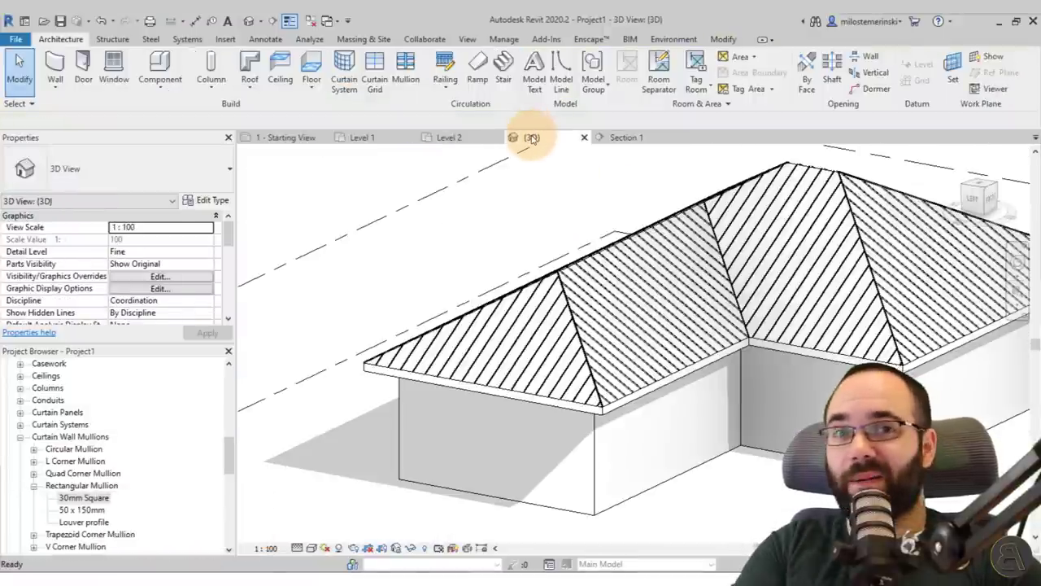
scroll(557, 419, "up", 5)
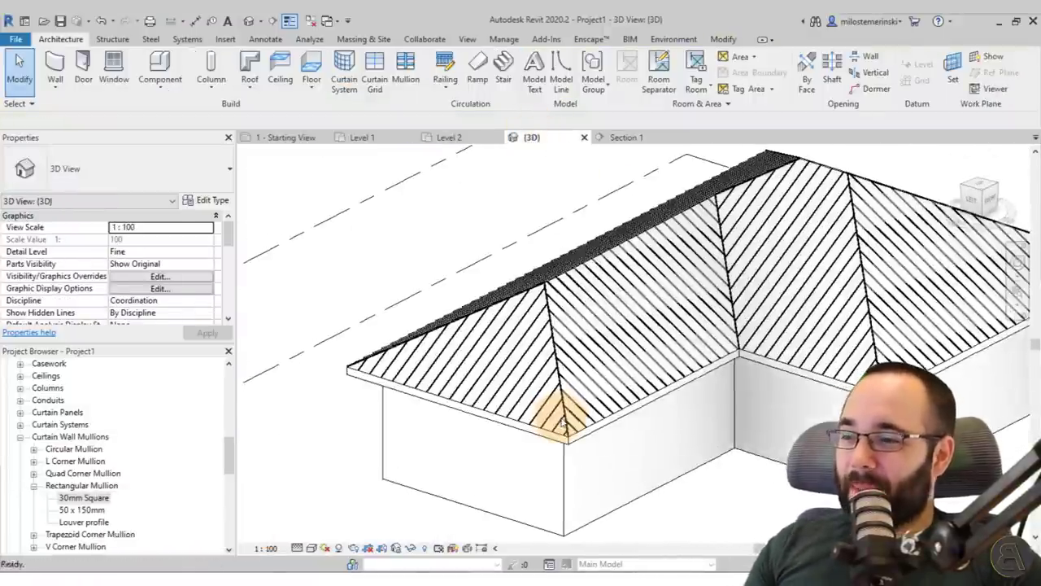
scroll(562, 421, "up", 5)
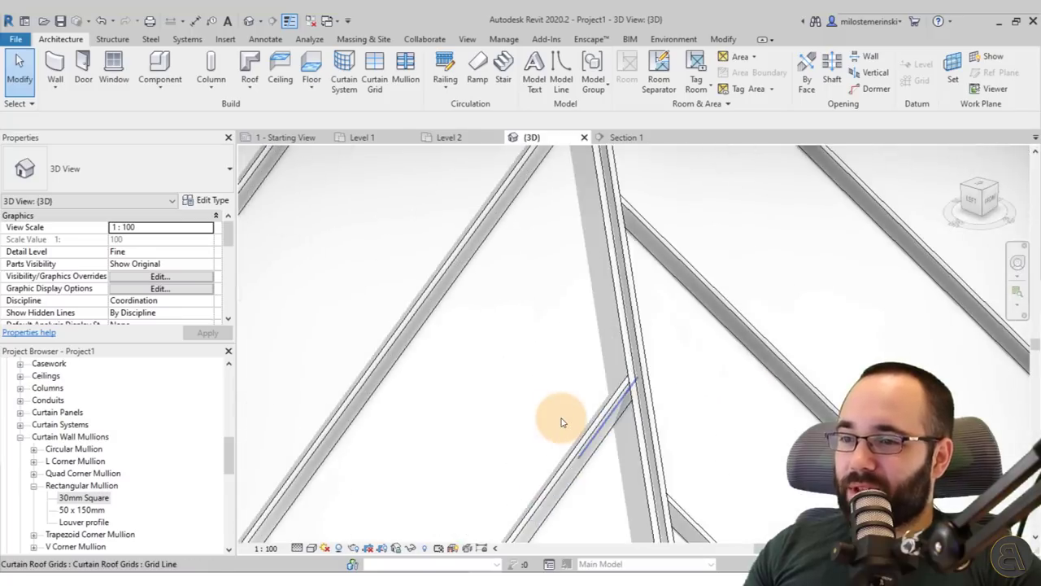
scroll(561, 421, "down", 10)
mouse_move(561, 422)
middle_mouse_down("shift")
mouse_move(569, 426)
mouse_move(561, 420)
middle_mouse_up("shift")
scroll(559, 420, "up", 5)
scroll(558, 418, "down", 8)
scroll(562, 420, "down", 2)
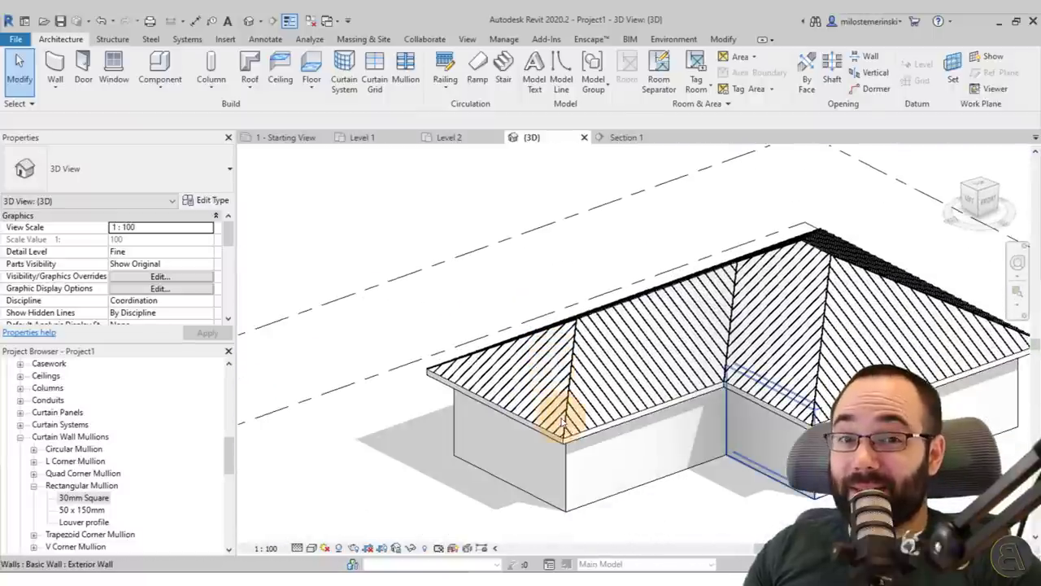
scroll(561, 421, "up", 10)
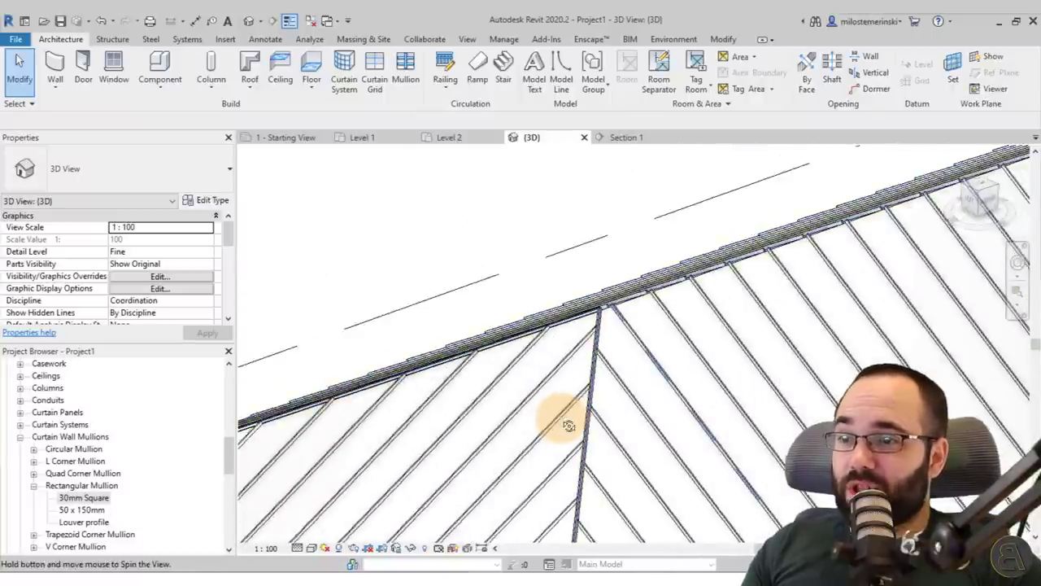
middle_click_drag(561, 422, 574, 372, "shift")
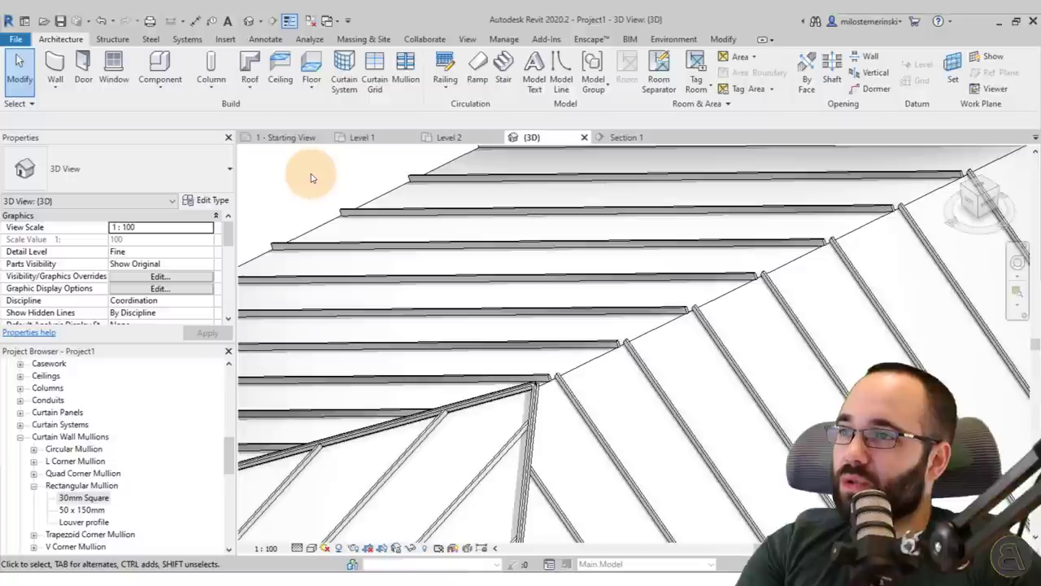
Undo the oversized first mullion and switch the Mullion tool to Rectangular Mullion 30mm Square.
left_click(404, 81)
left_click(595, 352)
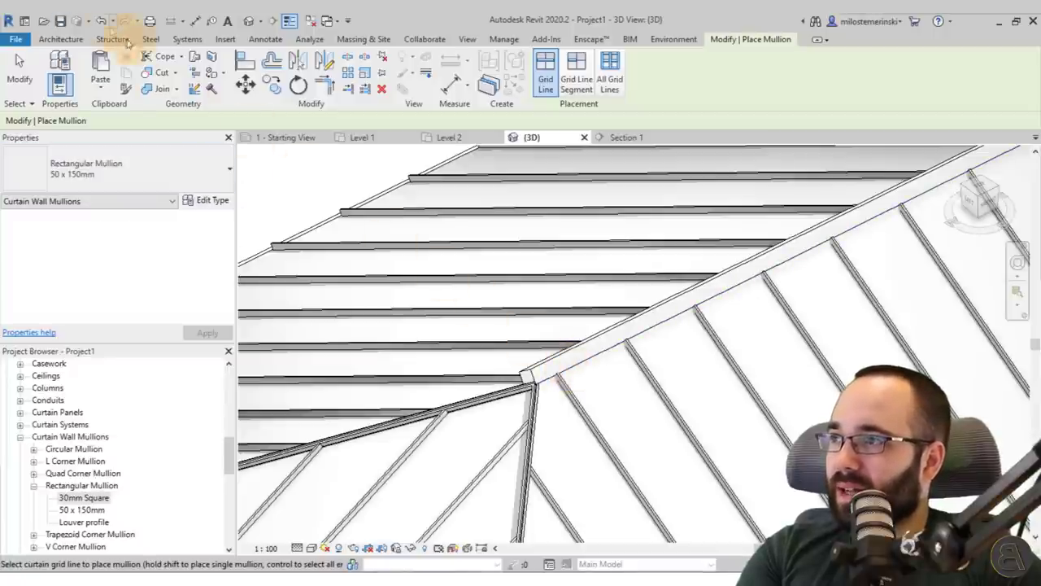
left_click(101, 21)
left_click(118, 168)
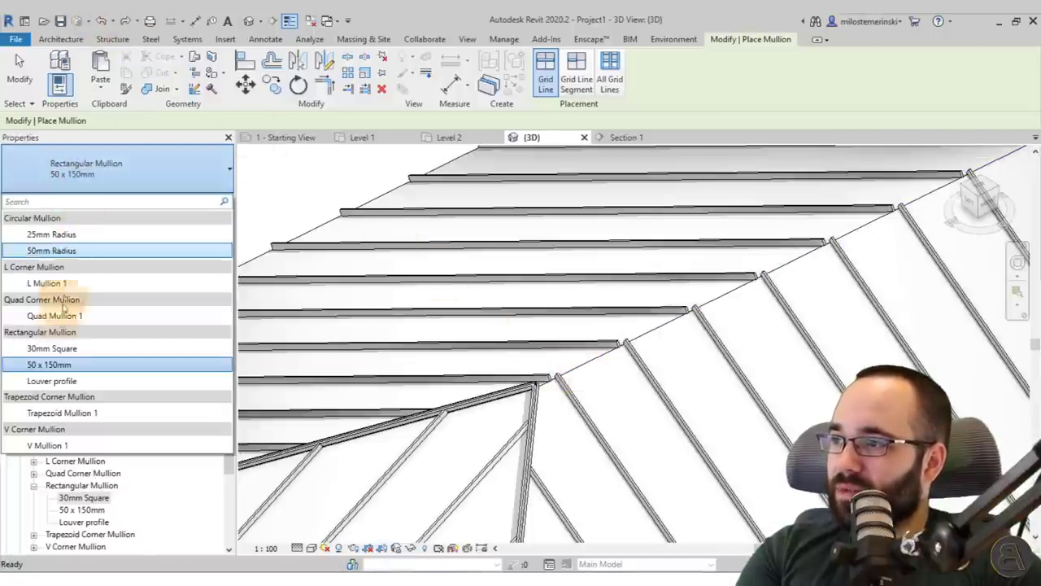
left_click(52, 348)
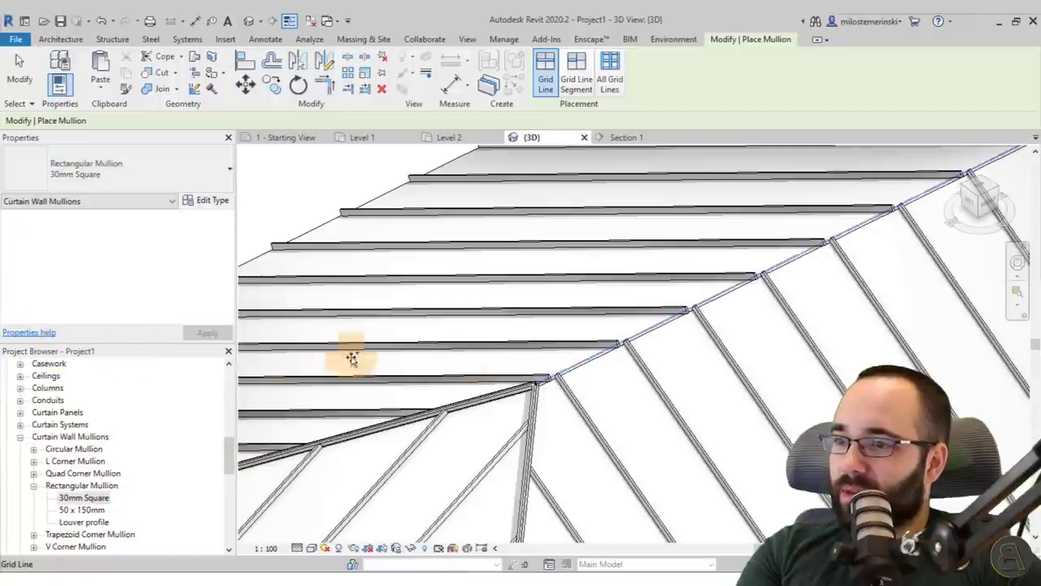
Place 30mm Square mullions on each hip grid line of the glazed roof.
left_click(580, 363)
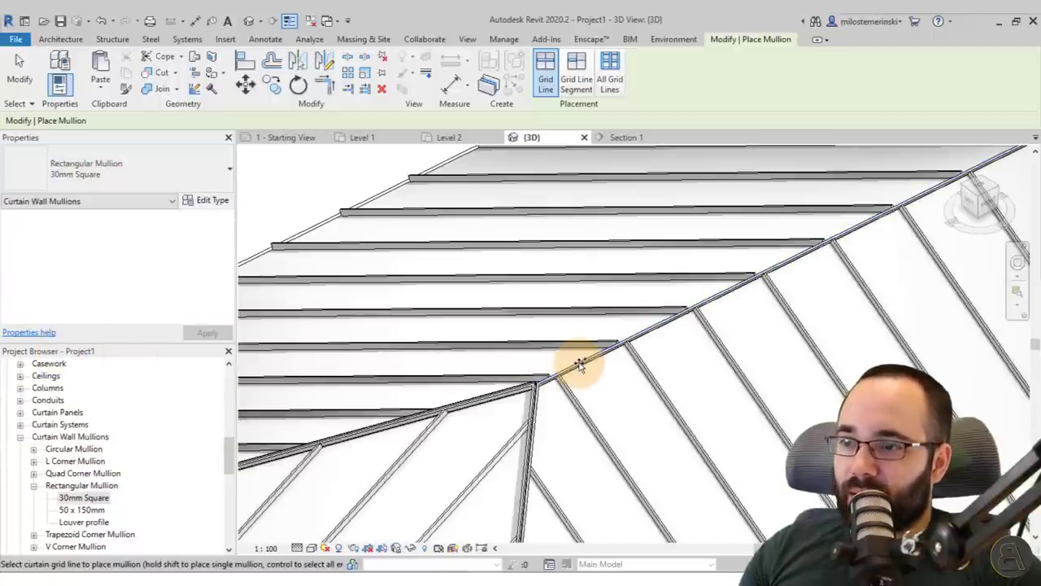
middle_click_drag(580, 363, 667, 291, "shift")
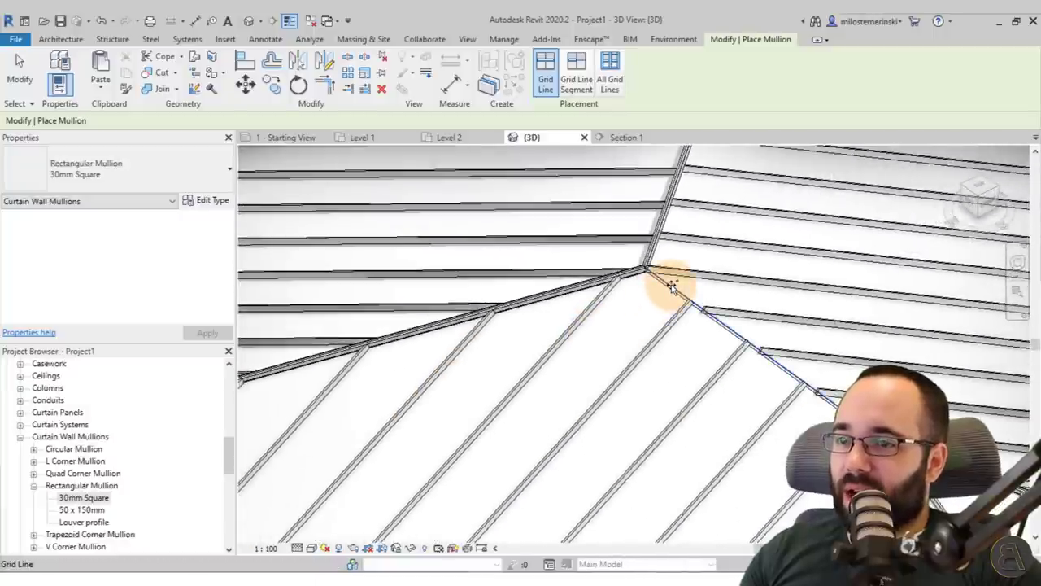
left_click(672, 285)
scroll(672, 285, "up", 2)
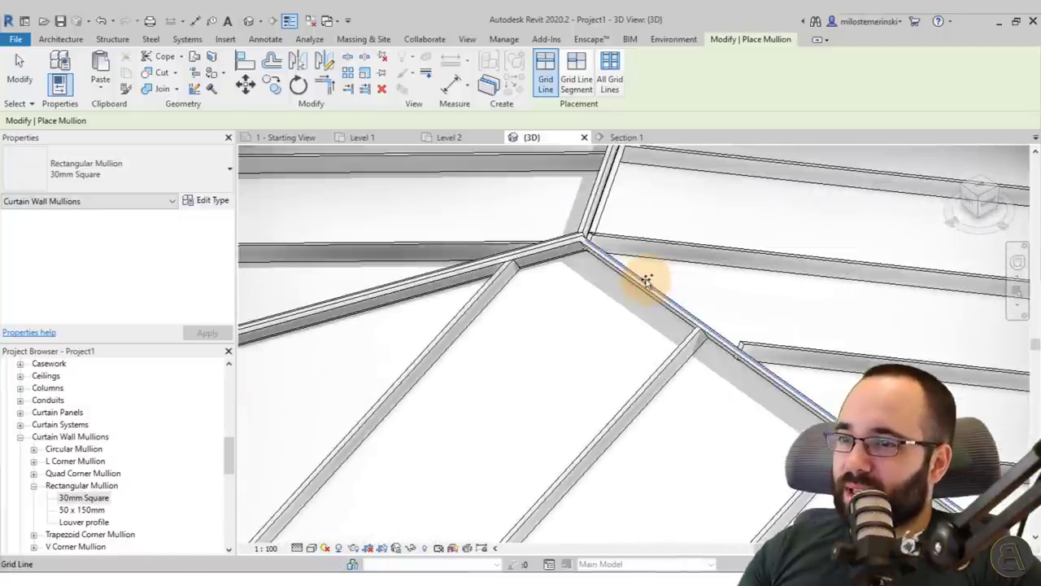
mouse_move(643, 274)
middle_mouse_down("shift")
mouse_move(651, 286)
mouse_move(646, 279)
middle_mouse_up("shift")
scroll(646, 279, "up", 4)
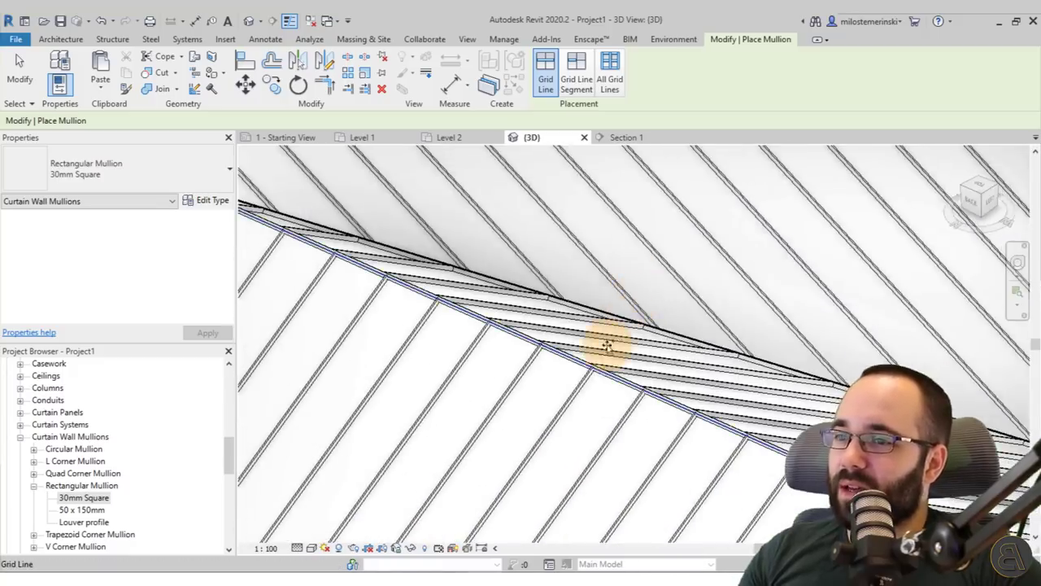
scroll(594, 370, "down", 5)
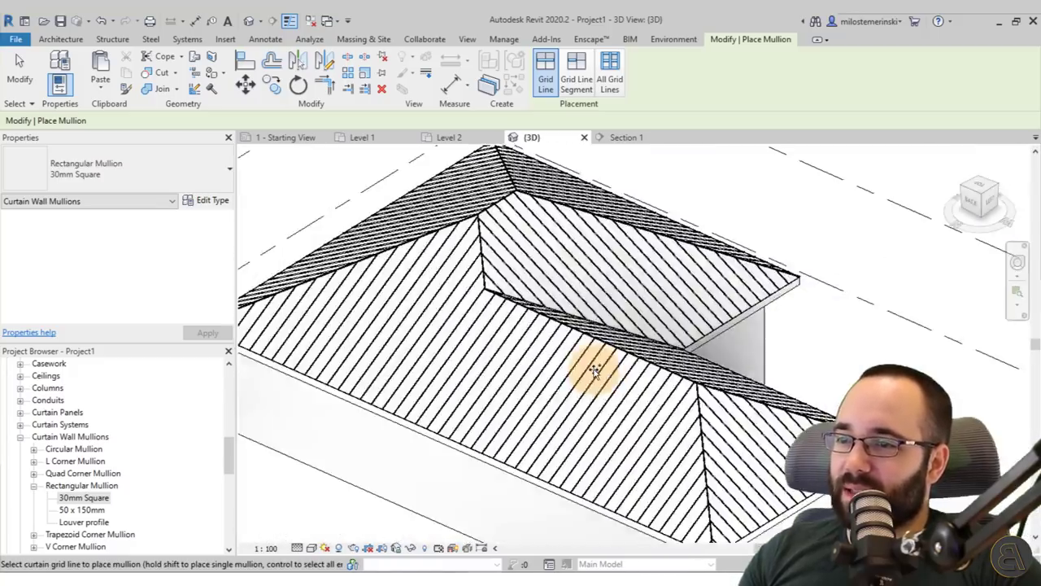
middle_click_drag(593, 365, 785, 446, "shift")
key("Escape")
key("Escape")
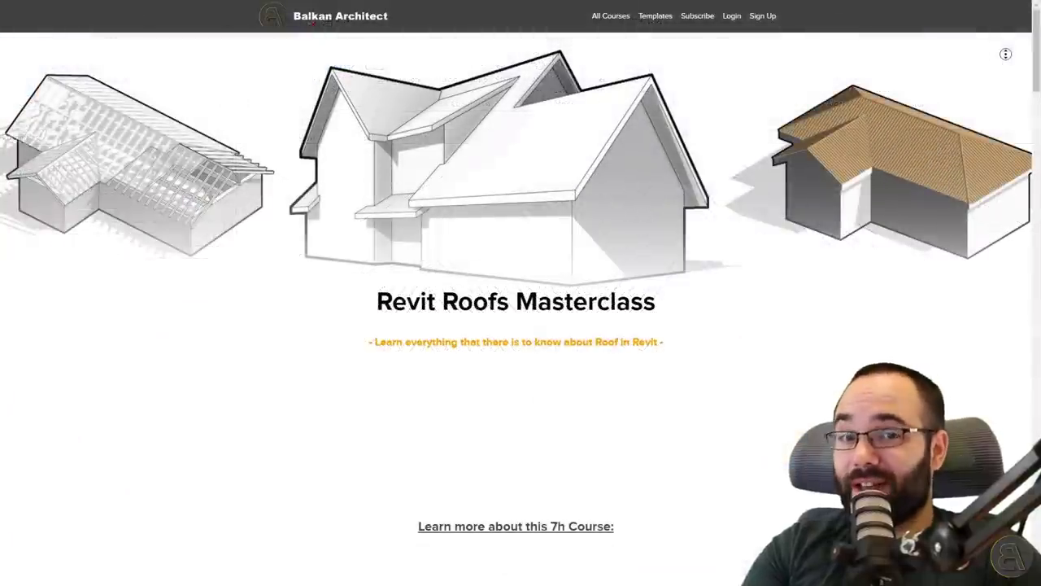
Scroll the Revit Roofs Masterclass page to the Example Curriculum, starting at Chapter 1 - Roof Modeling Tools.
scroll(1005, 69, "down", 5)
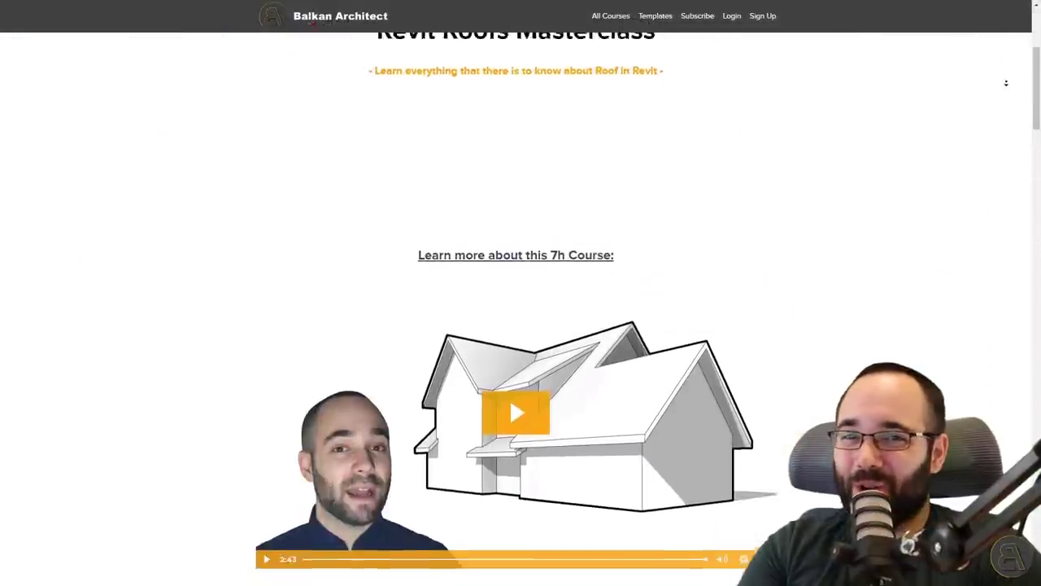
scroll(1006, 83, "down", 5)
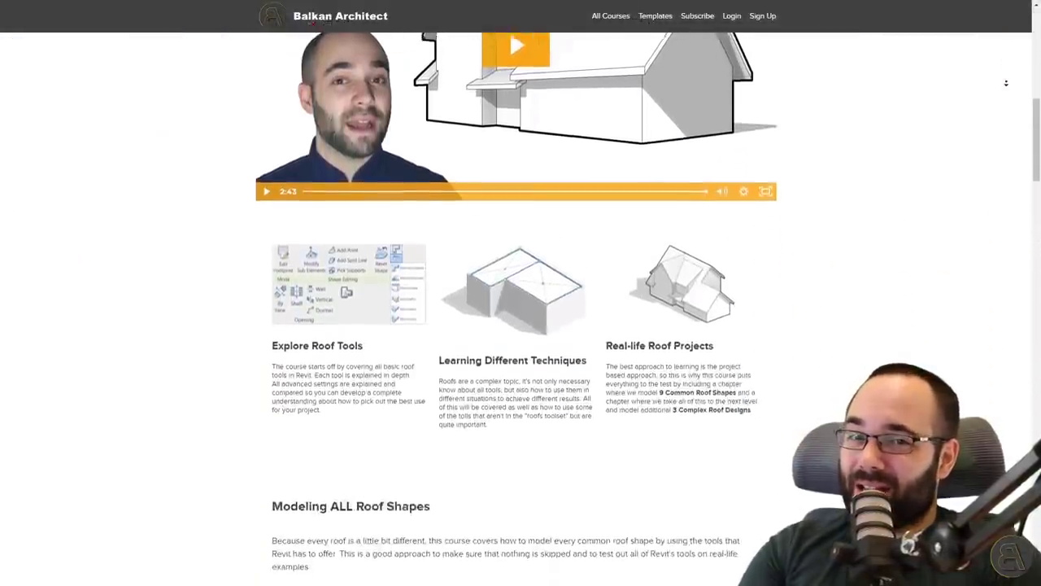
scroll(1006, 83, "down", 5)
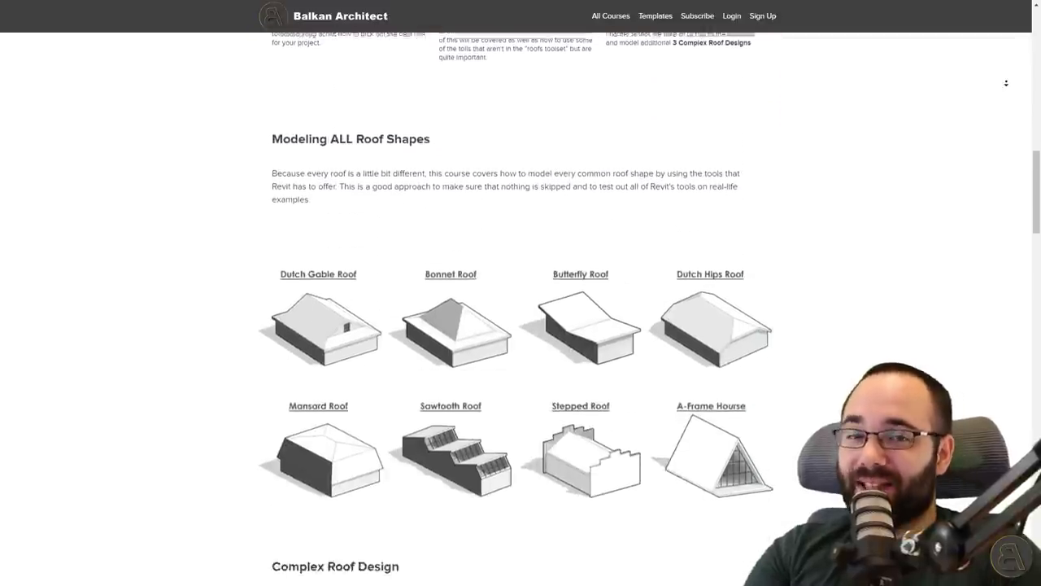
scroll(1006, 83, "down", 5)
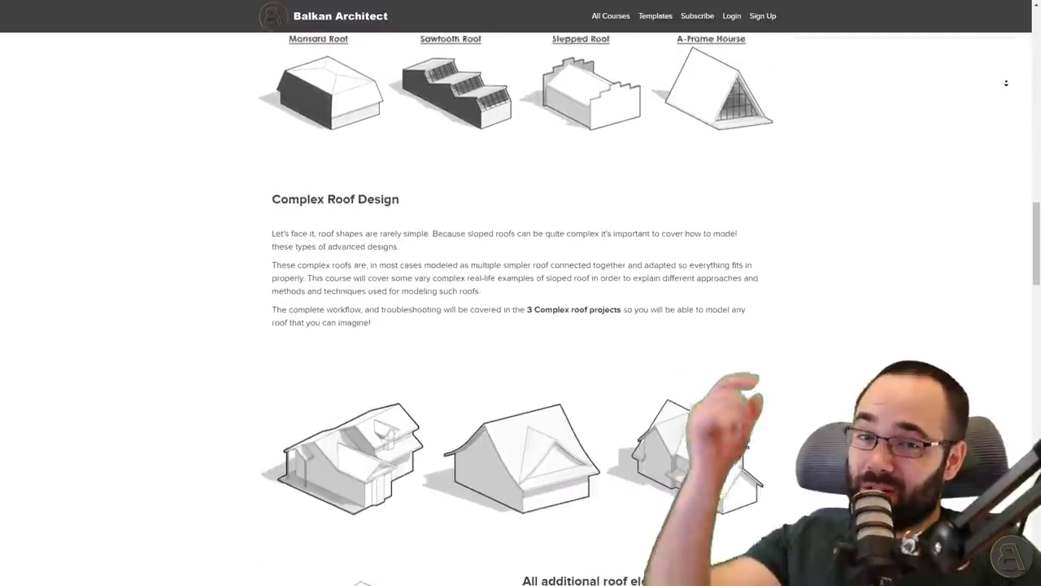
scroll(1006, 83, "down", 5)
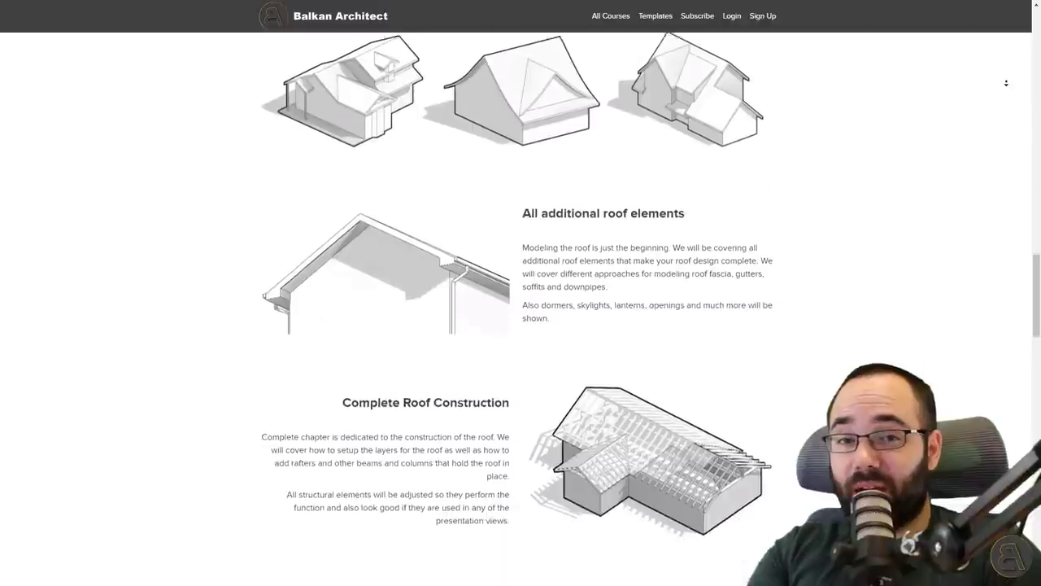
scroll(1006, 83, "down", 5)
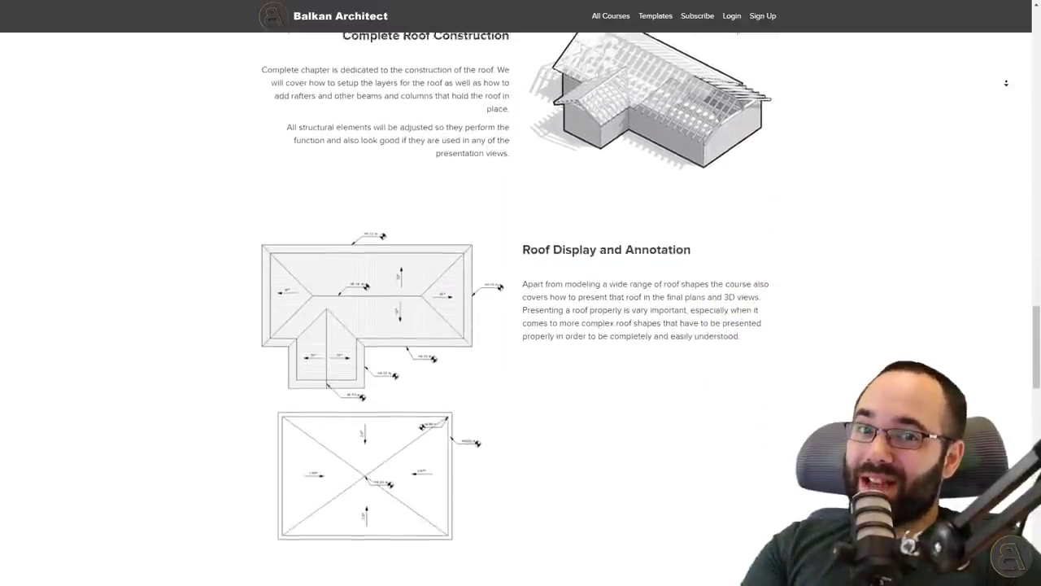
scroll(1006, 83, "down", 5)
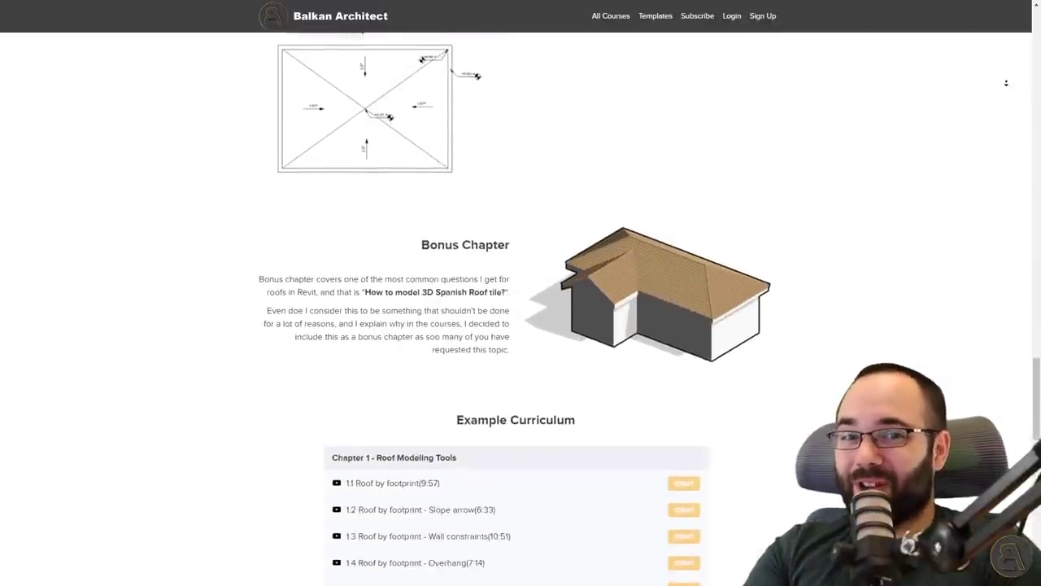
scroll(1006, 83, "down", 5)
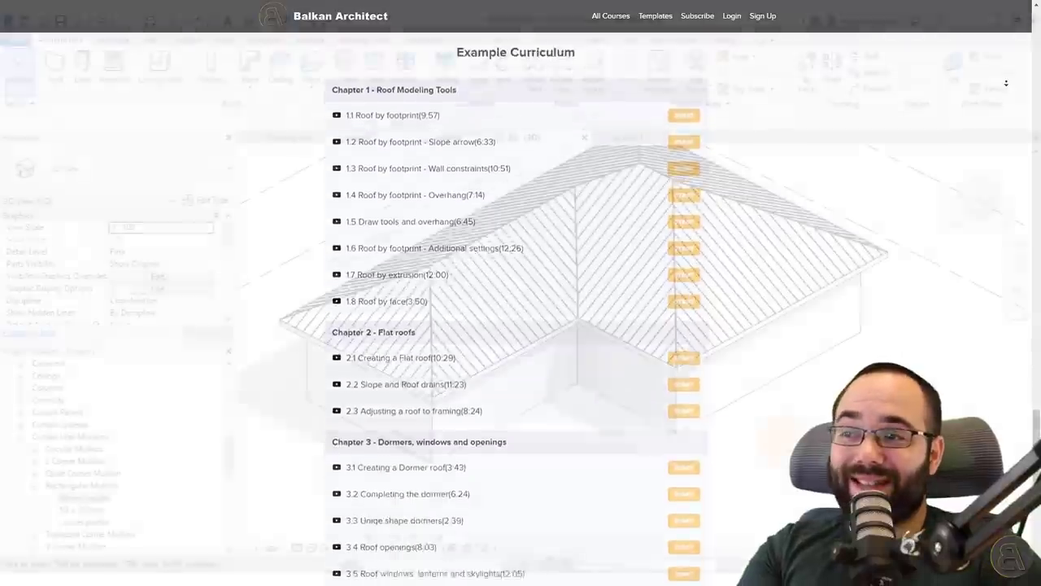